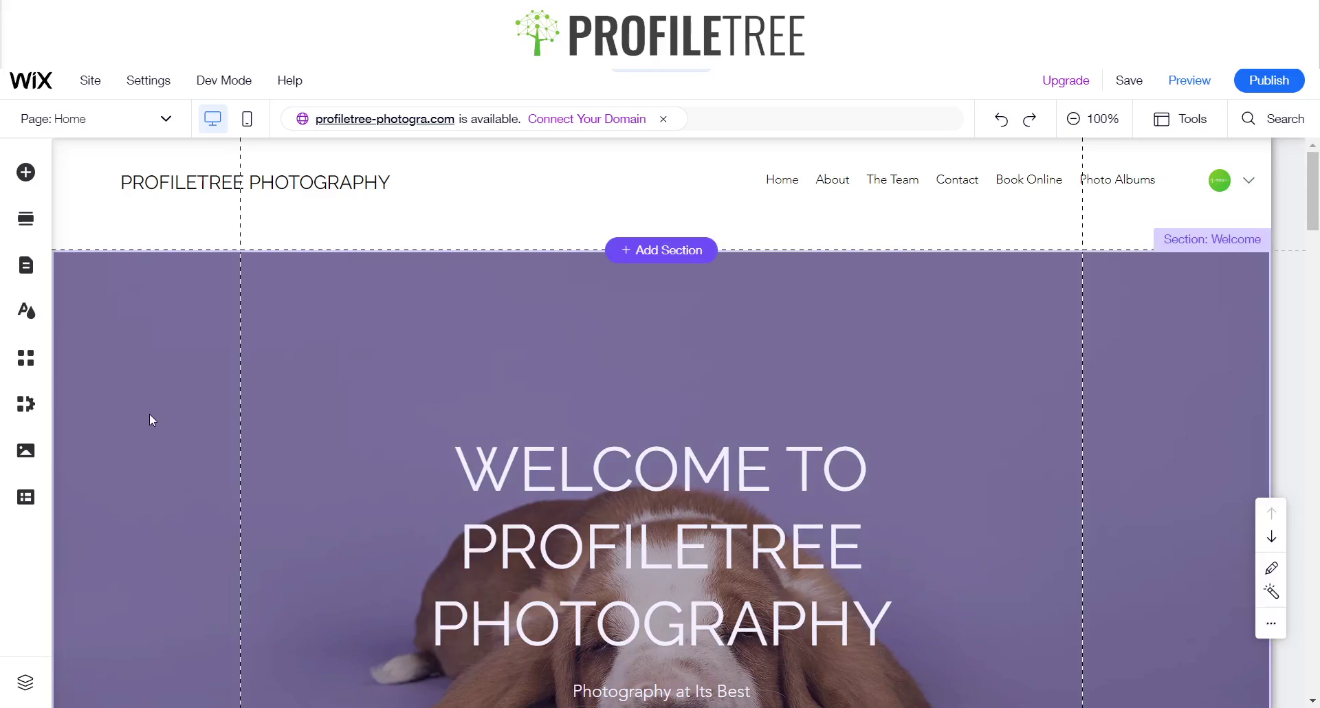
# - Find the Wix Photo Albums app by searching the app market for album, and open the installed app
pyautogui.click(26, 359)
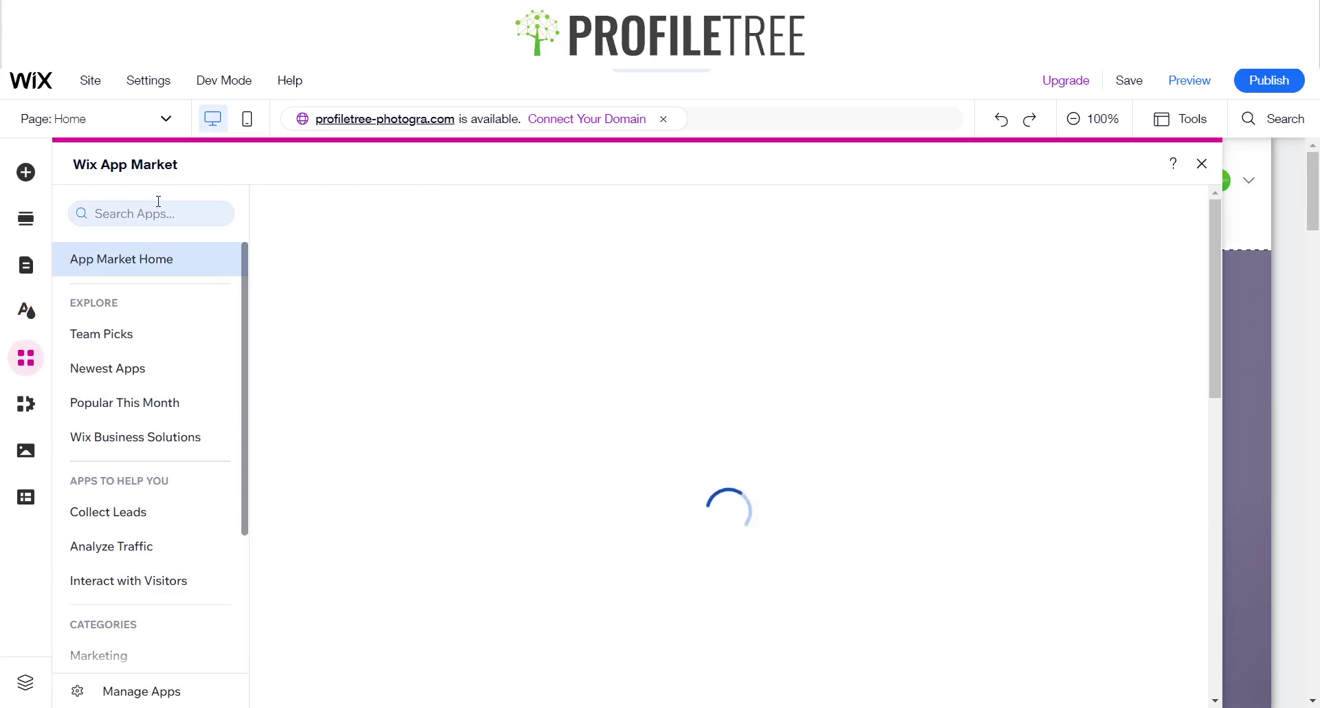
pyautogui.click(158, 203)
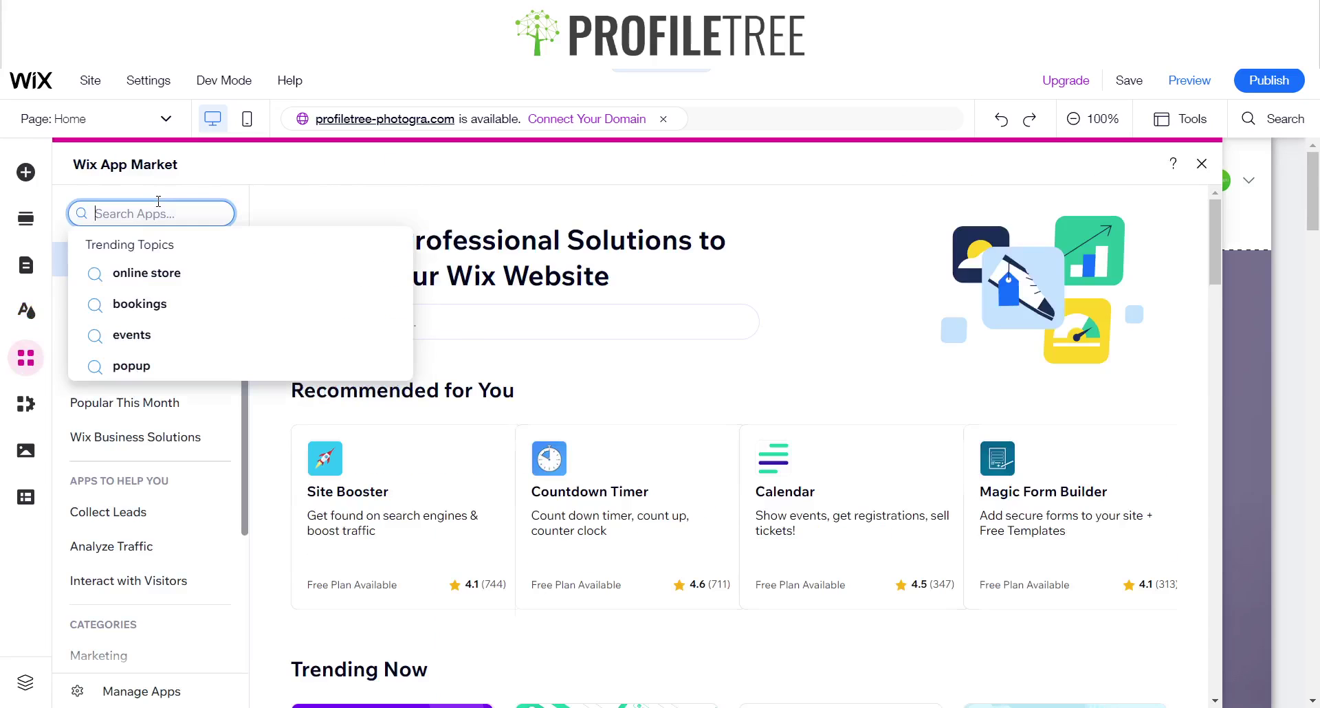
pyautogui.write('Al')
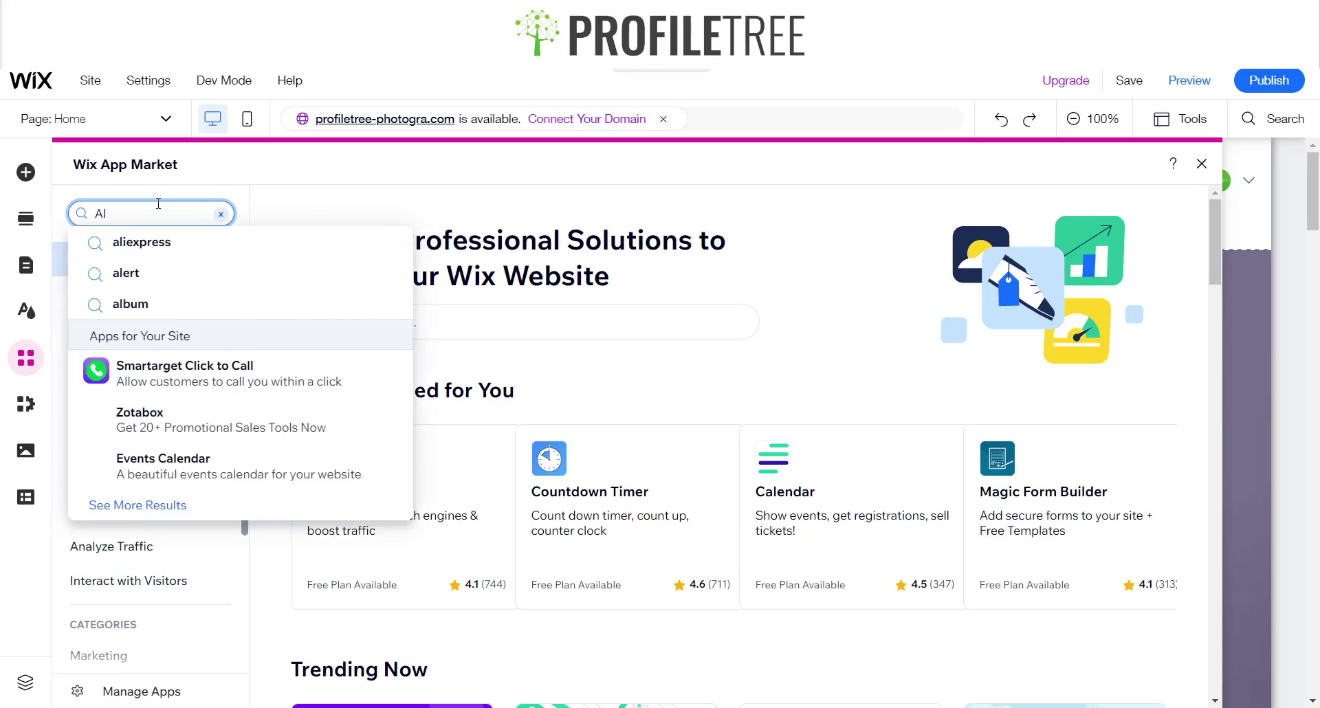
pyautogui.click(132, 304)
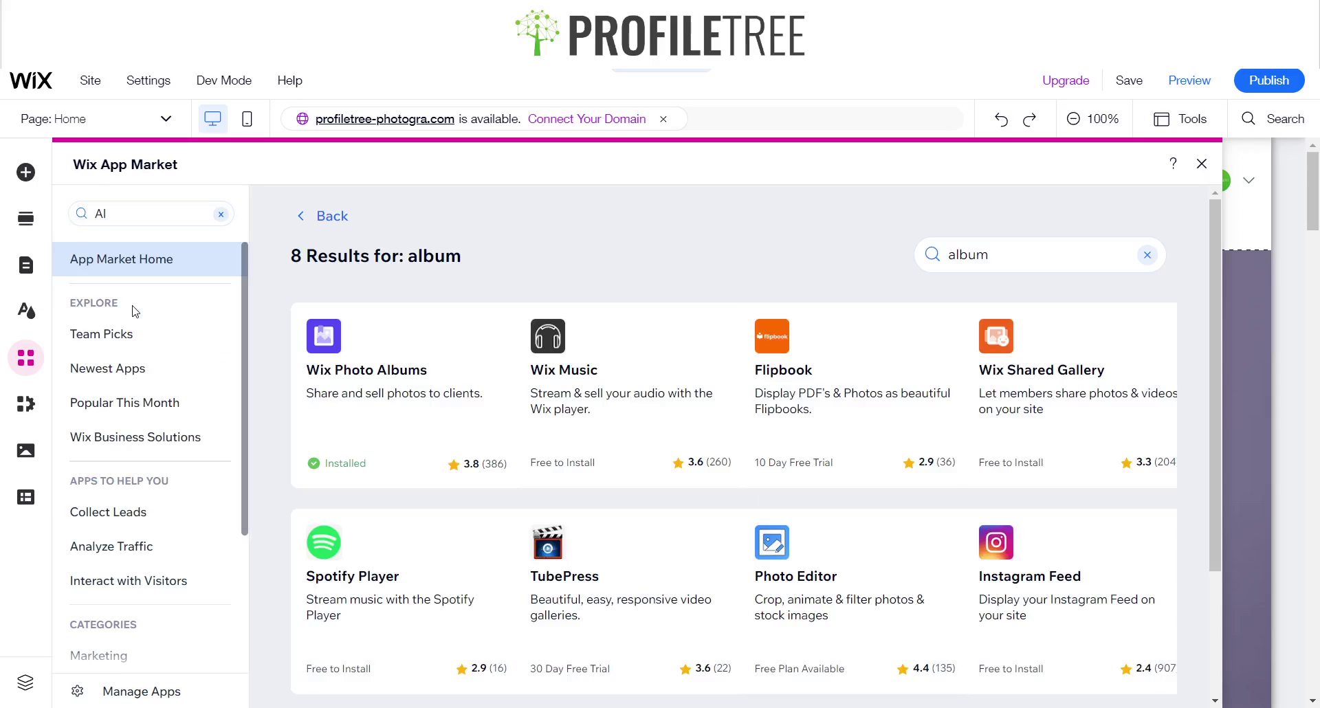
pyautogui.click(347, 377)
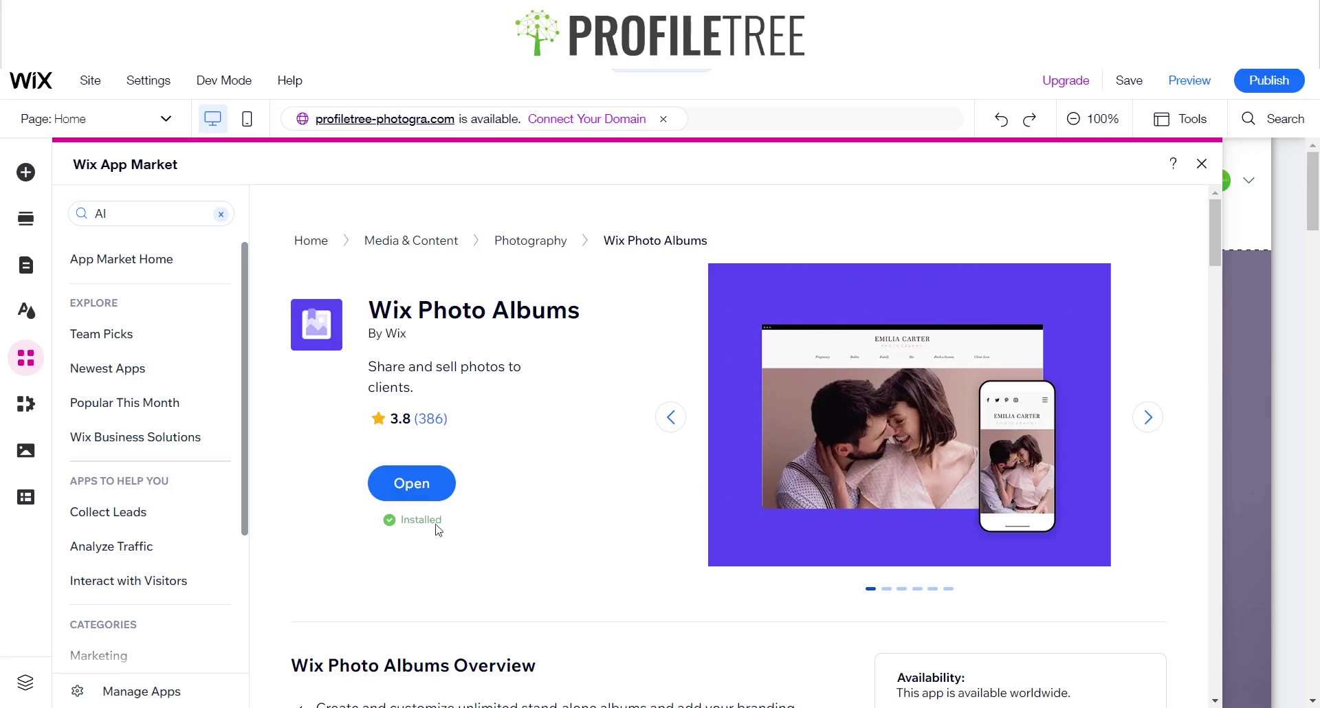
pyautogui.click(410, 487)
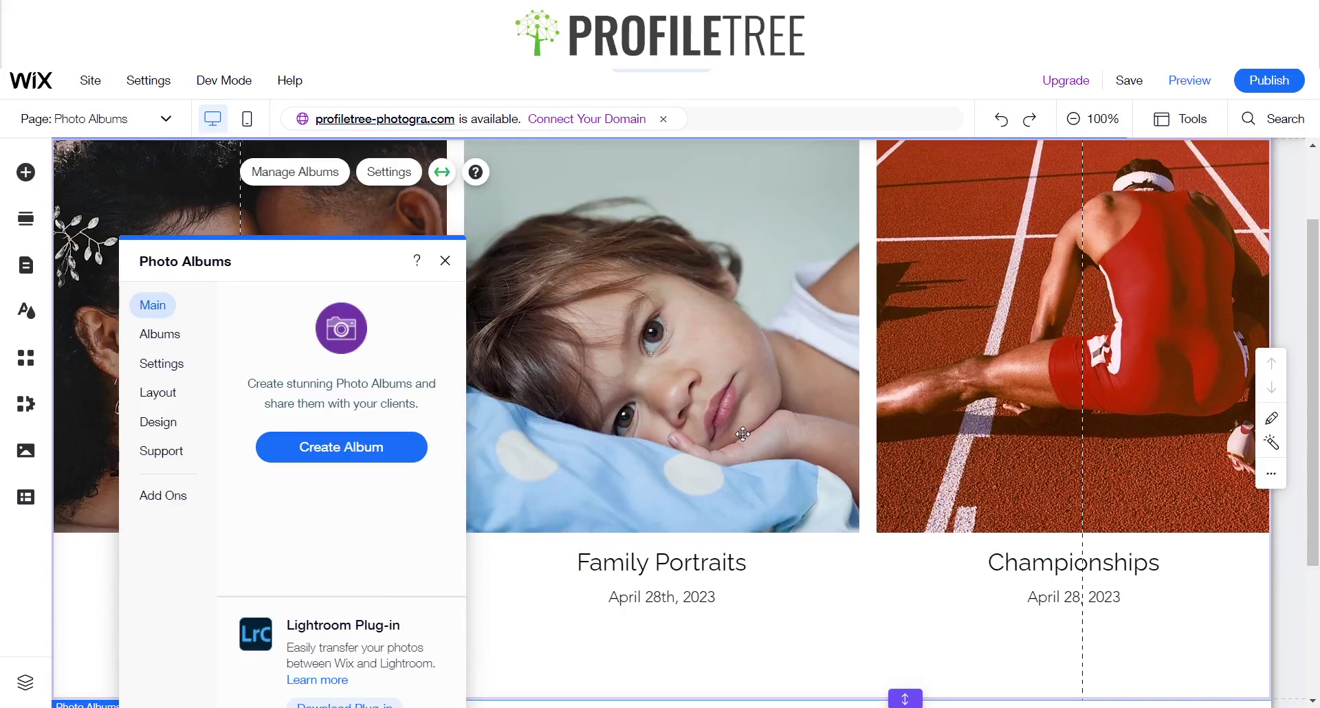
# - Examine the sample albums and overall layout of the Photo Albums page, then open the album management dashboard
pyautogui.scroll(2, 744, 434)
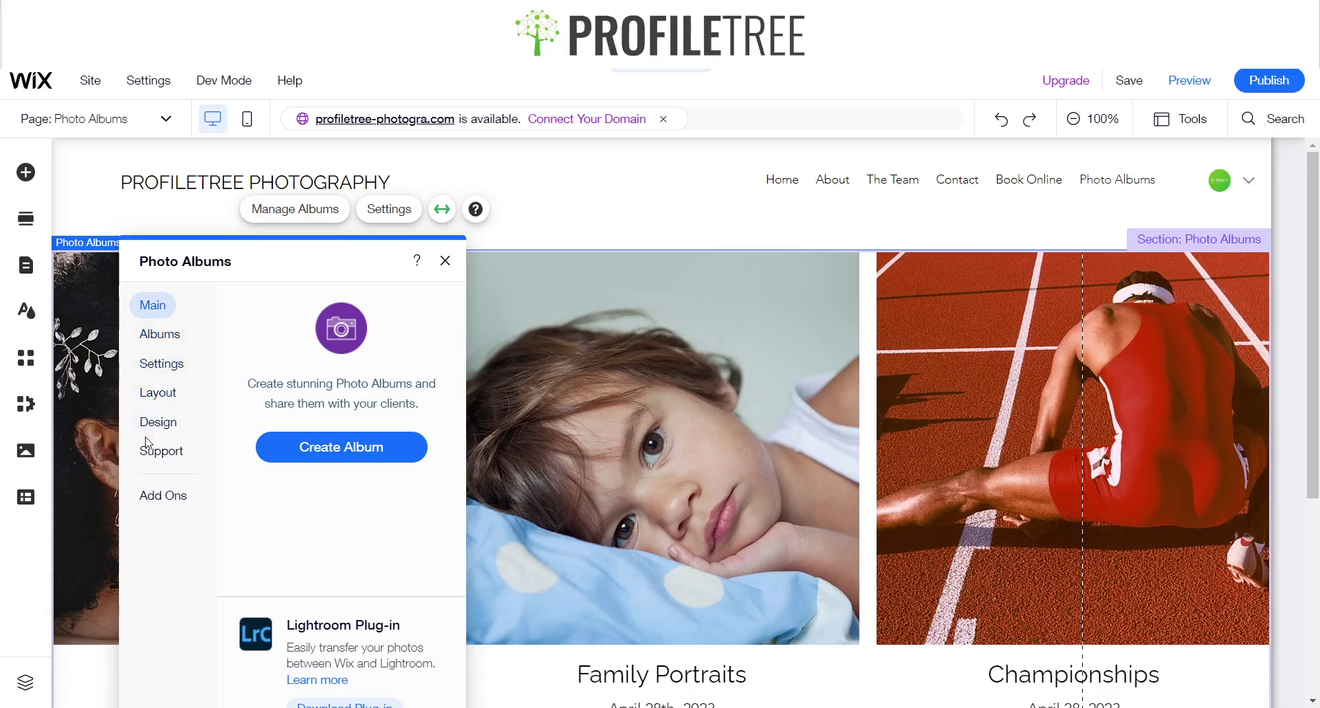
pyautogui.scroll(-3, 756, 481)
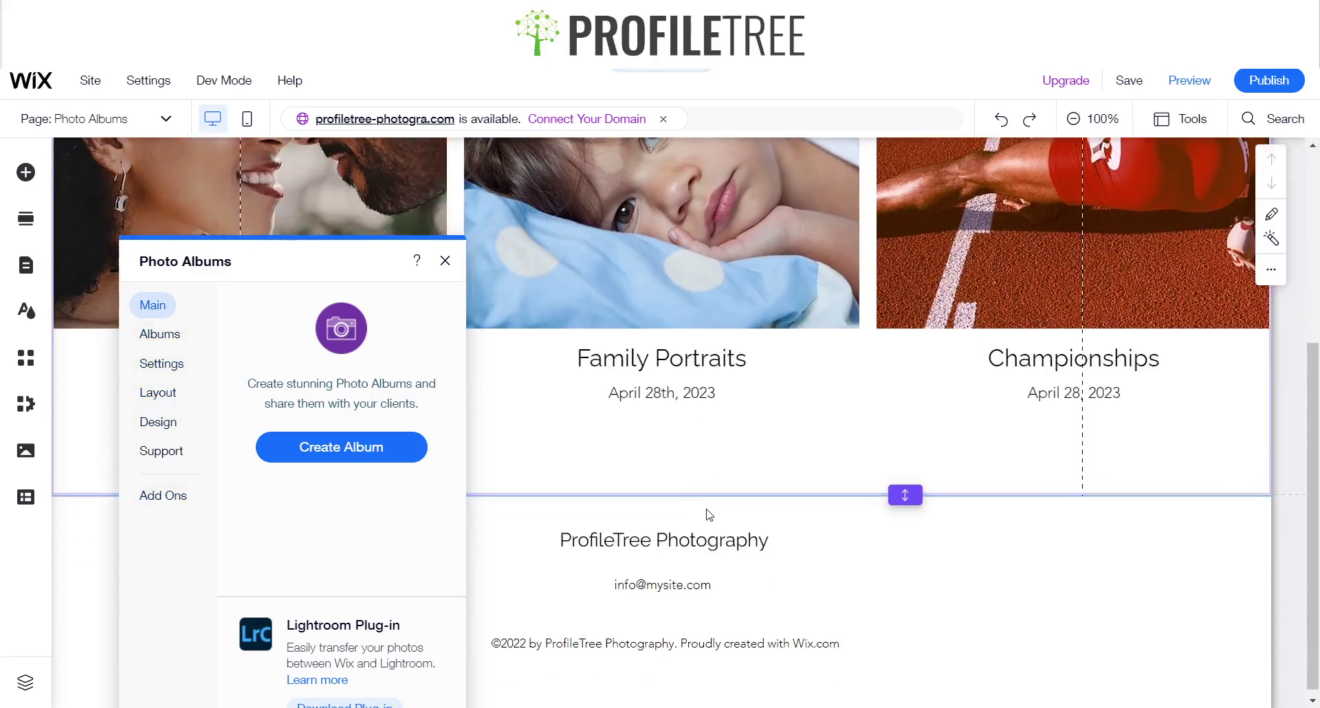
pyautogui.scroll(2, 771, 506)
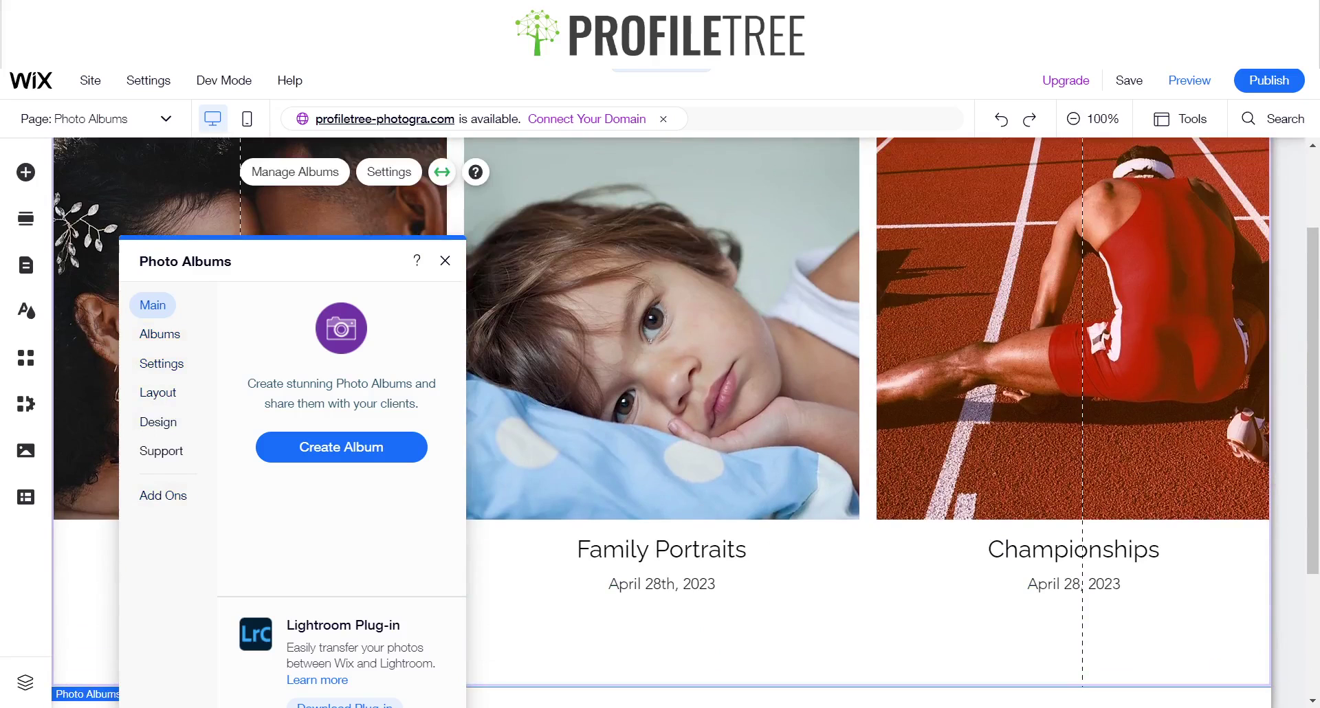
pyautogui.scroll(2, 660, 413)
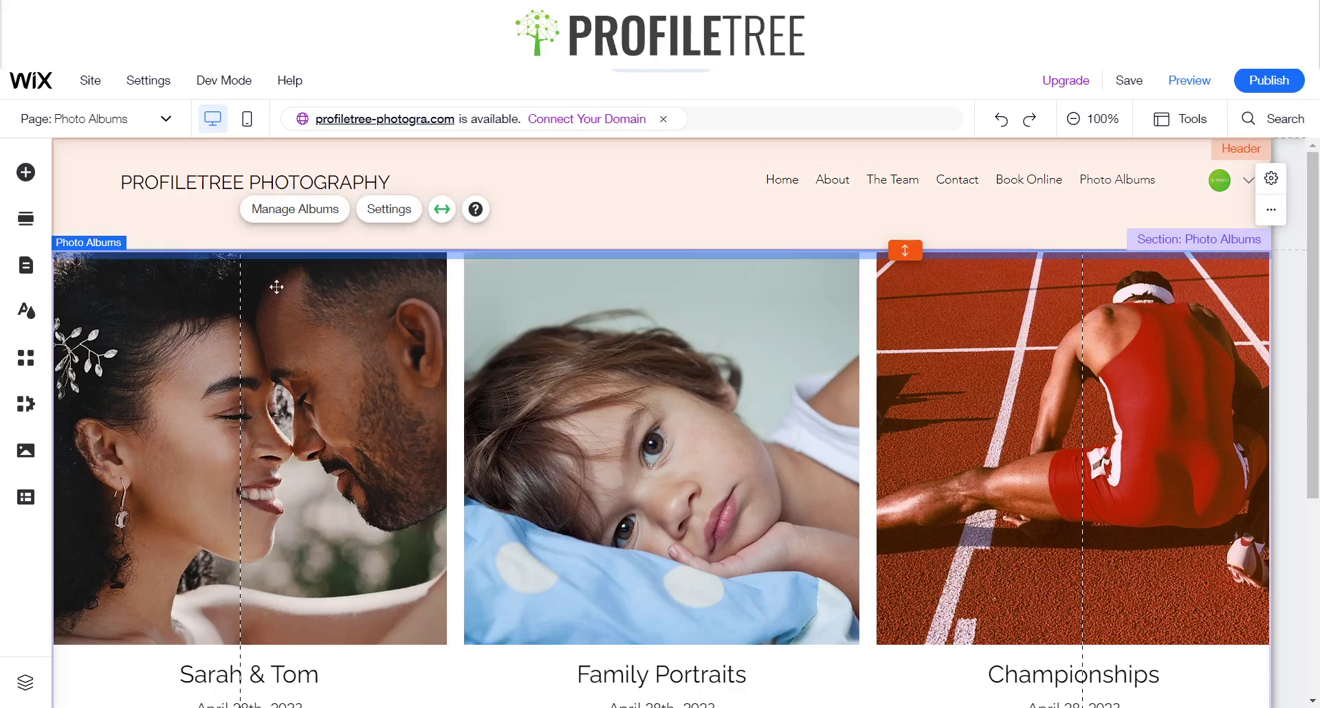
pyautogui.scroll(-3, 836, 413)
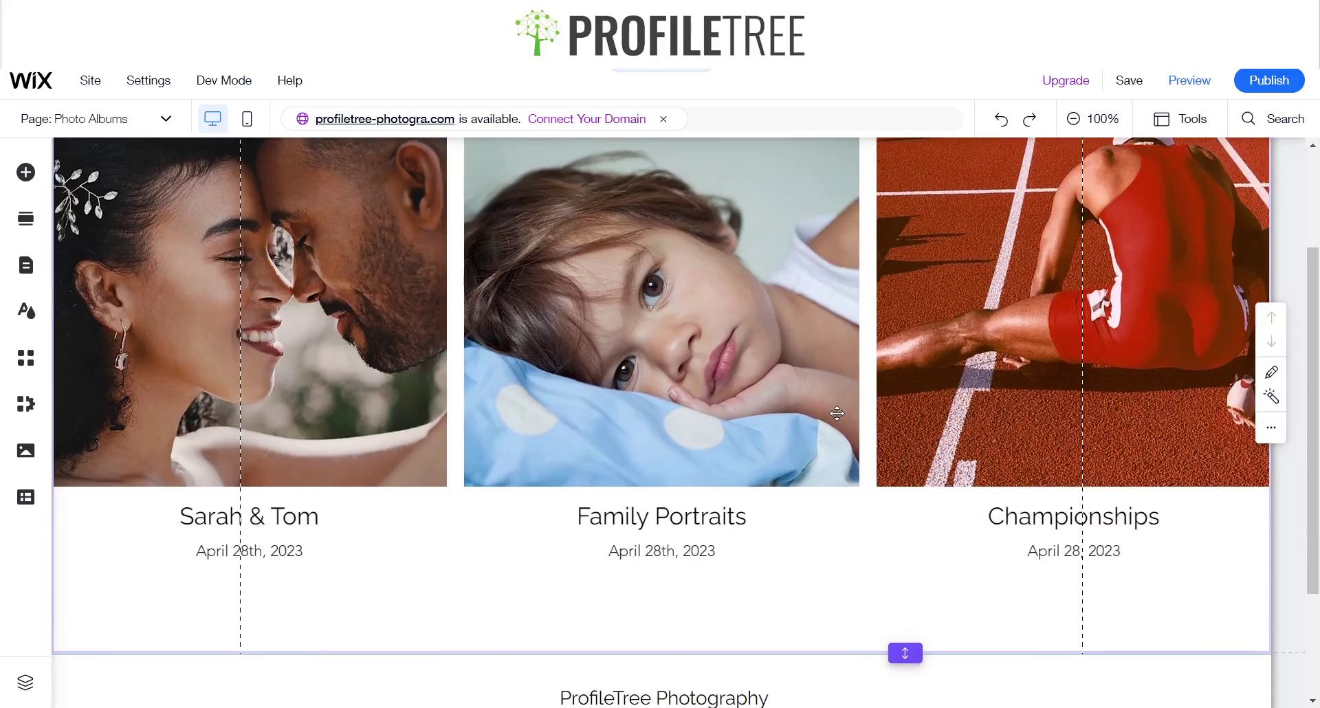
pyautogui.scroll(3, 837, 413)
pyautogui.scroll(-4, 836, 414)
pyautogui.scroll(3, 836, 413)
pyautogui.scroll(2, 837, 413)
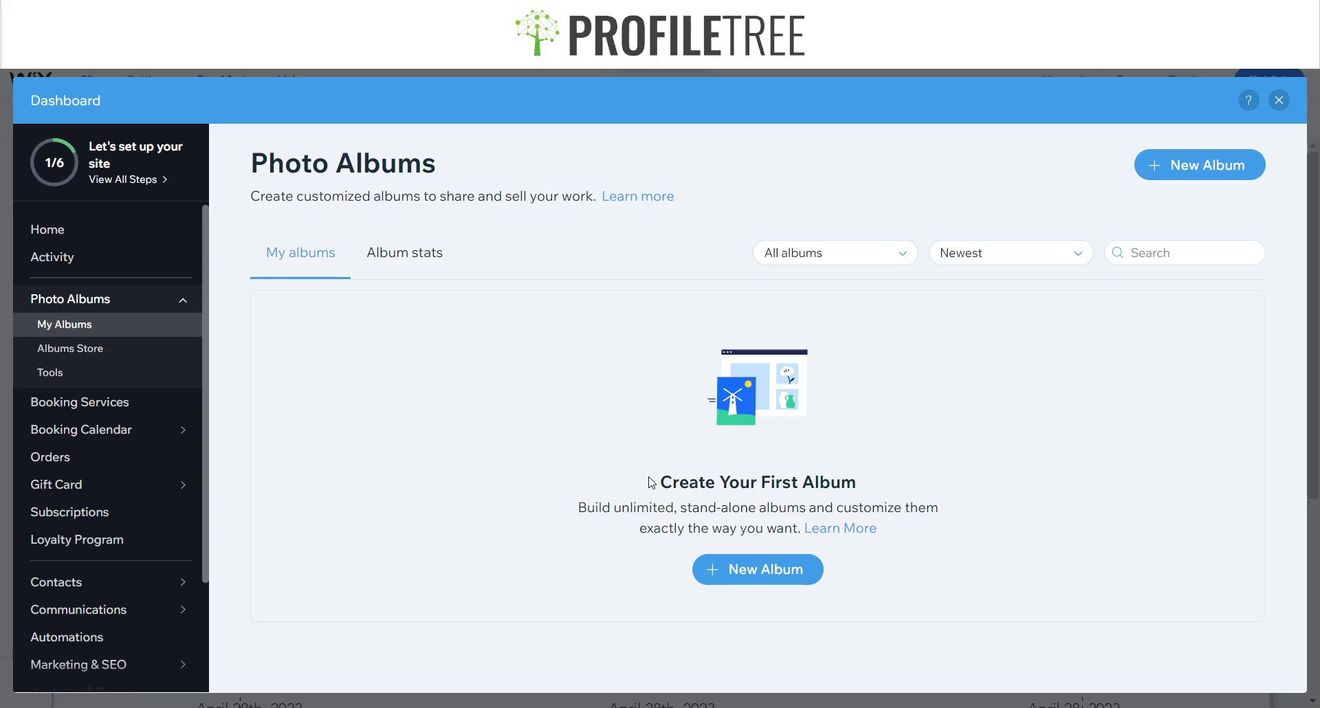
# - Start a new photo album with the Minimal cover style and the Grid layout for its photos
pyautogui.click(726, 567)
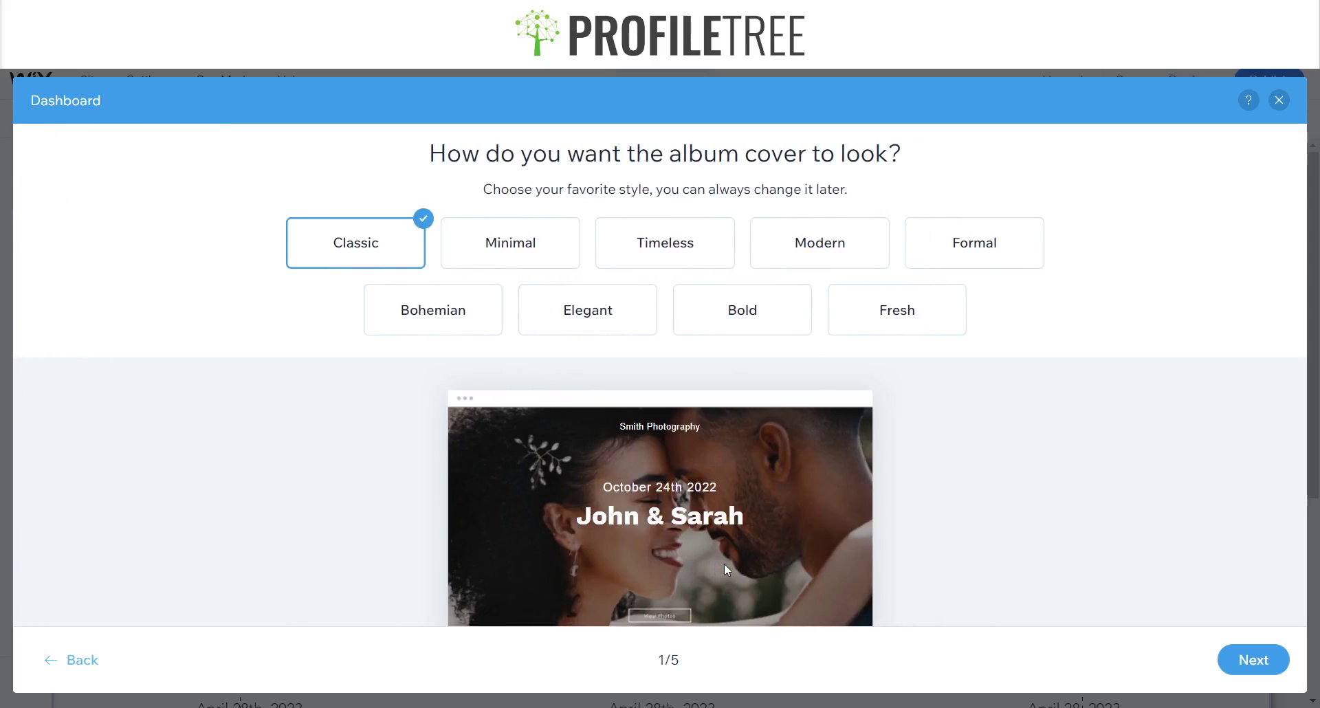
pyautogui.click(548, 250)
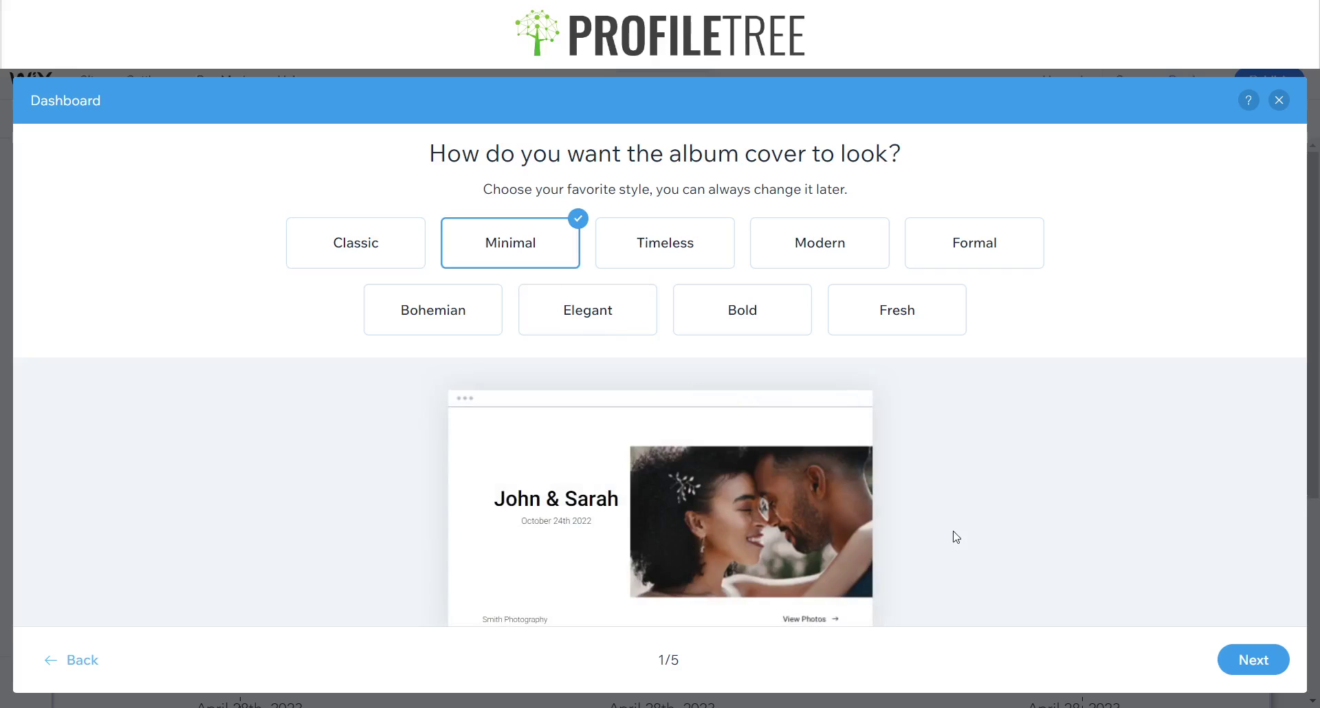
pyautogui.click(1248, 671)
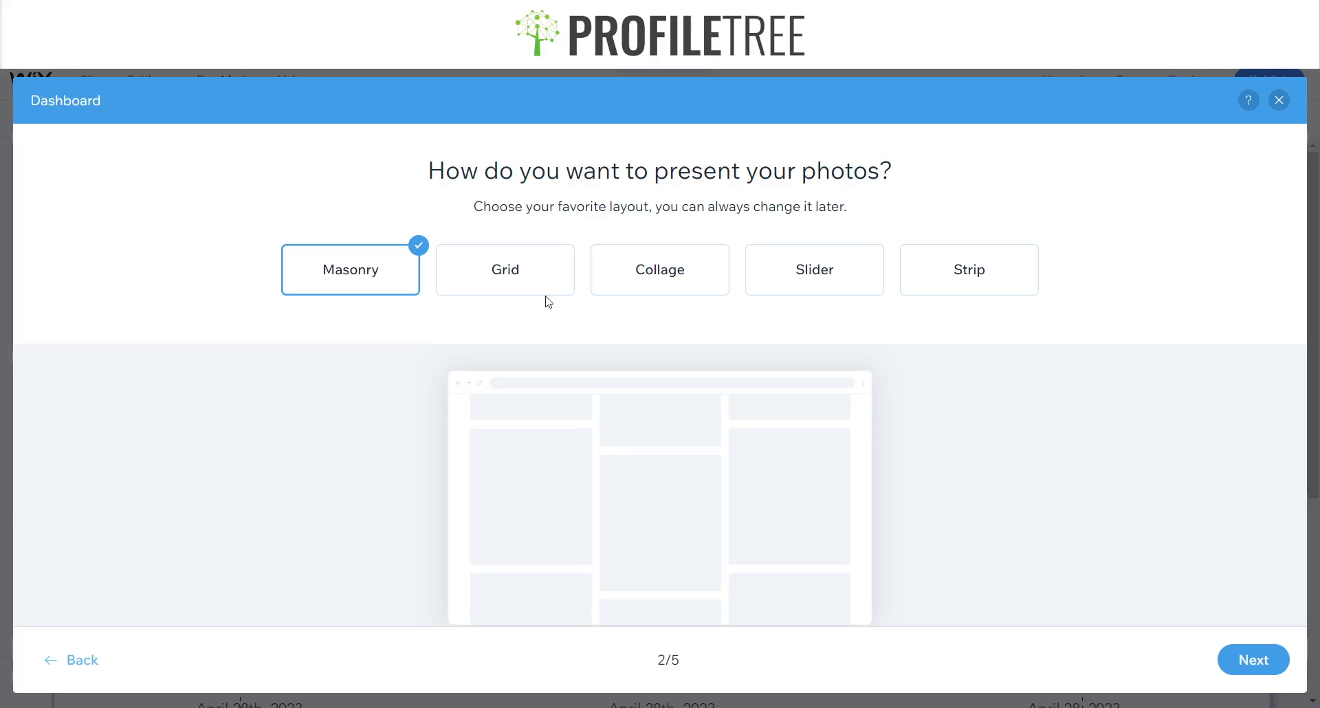
pyautogui.click(568, 276)
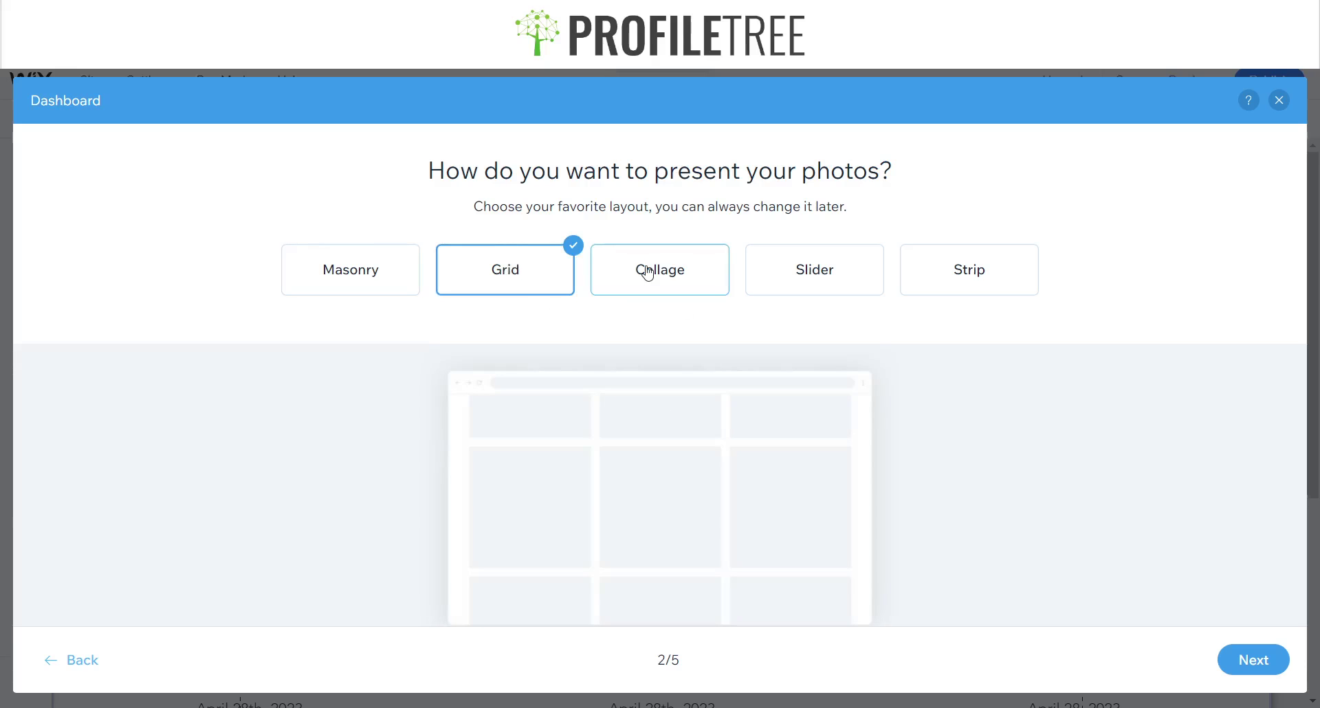
pyautogui.click(698, 284)
pyautogui.click(539, 269)
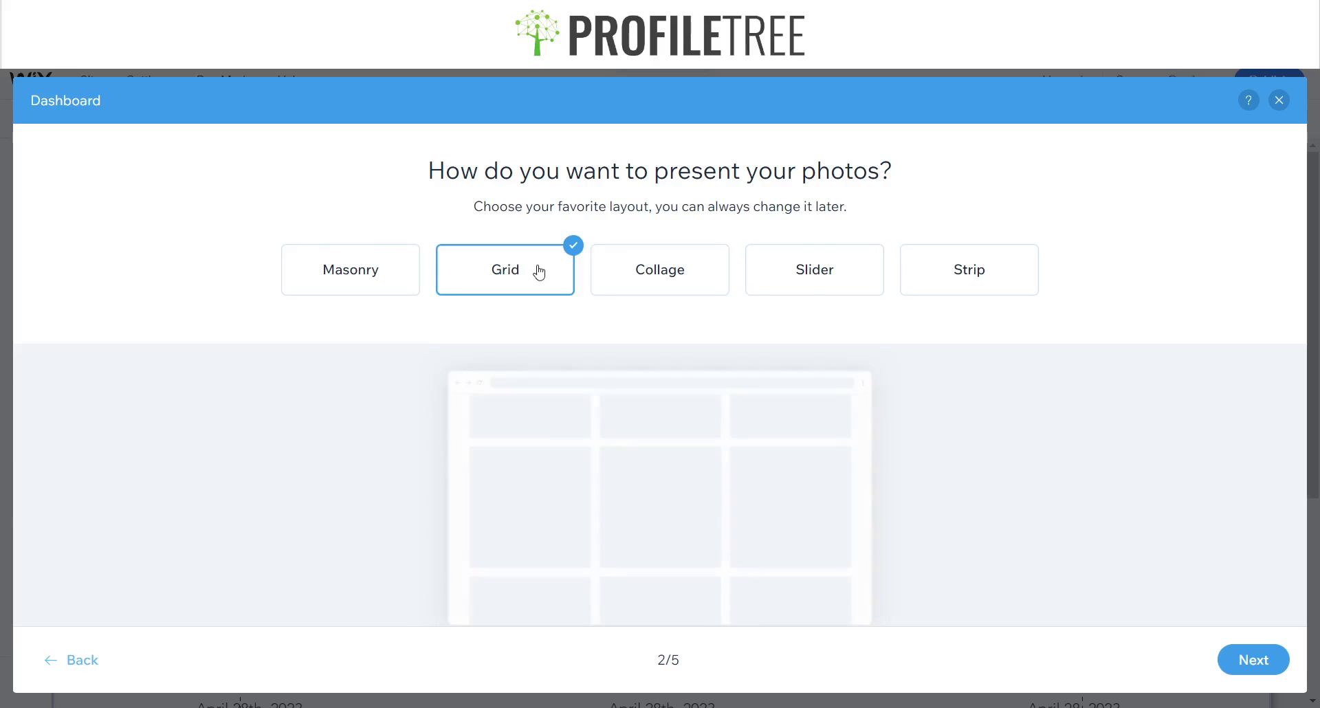
pyautogui.click(1241, 657)
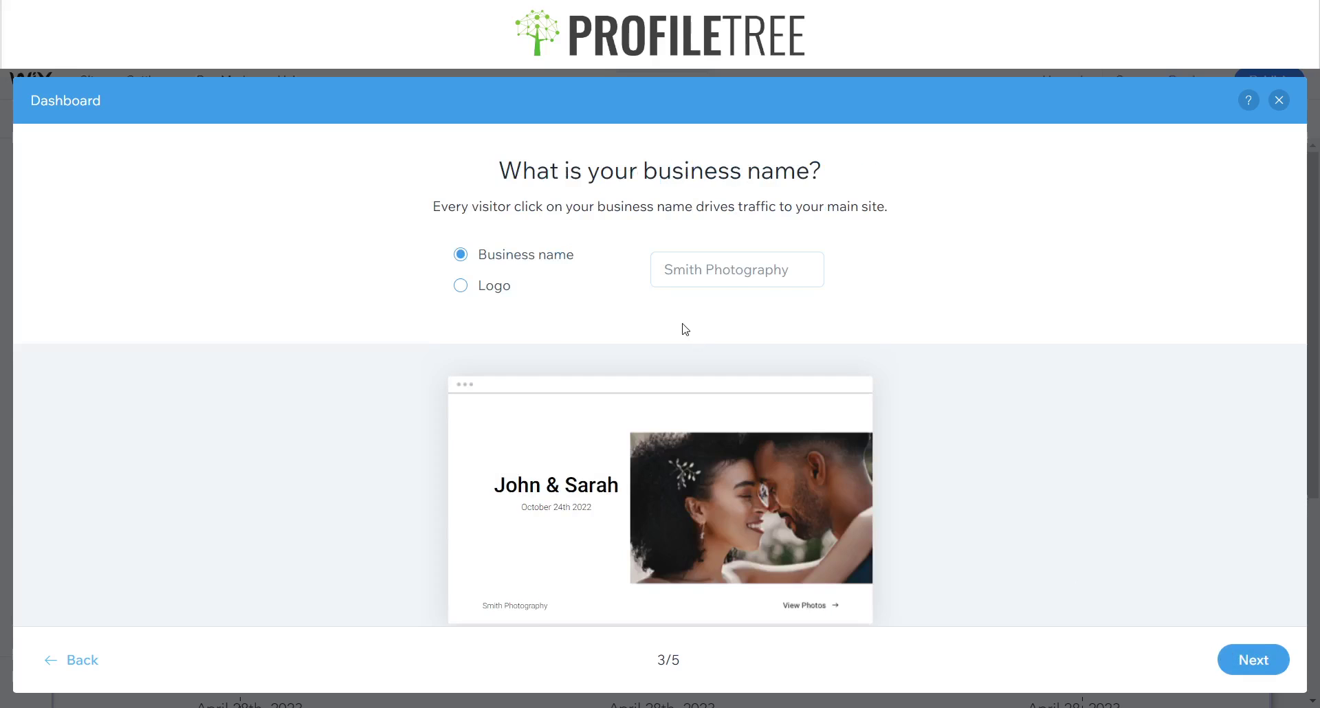
# - Set the business name to ProfileTree Photography and continue to the album naming page
pyautogui.click(728, 269)
pyautogui.write('Pf')
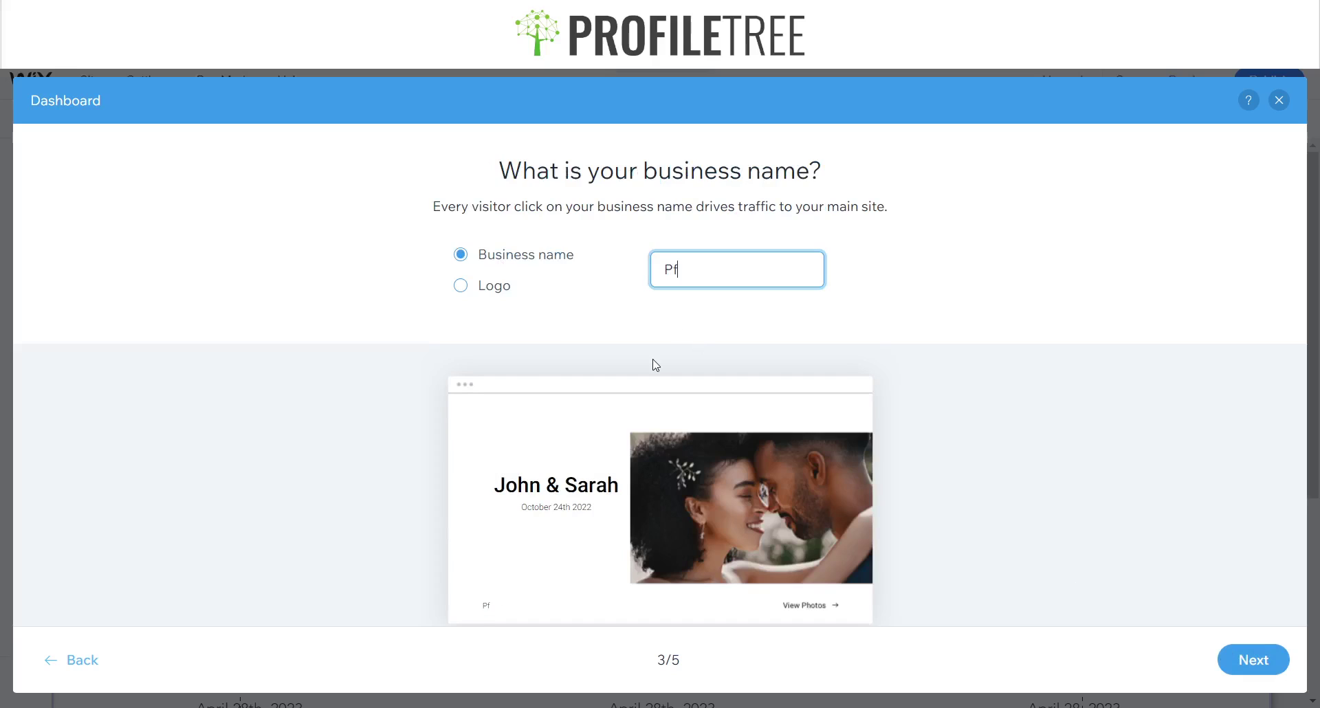
pyautogui.write('or')
pyautogui.press('BackSpace')
pyautogui.press('BackSpace')
pyautogui.press('BackSpace')
pyautogui.write('rofil')
pyautogui.write('ey')
pyautogui.press('BackSpace')
pyautogui.write('Tree Photogra')
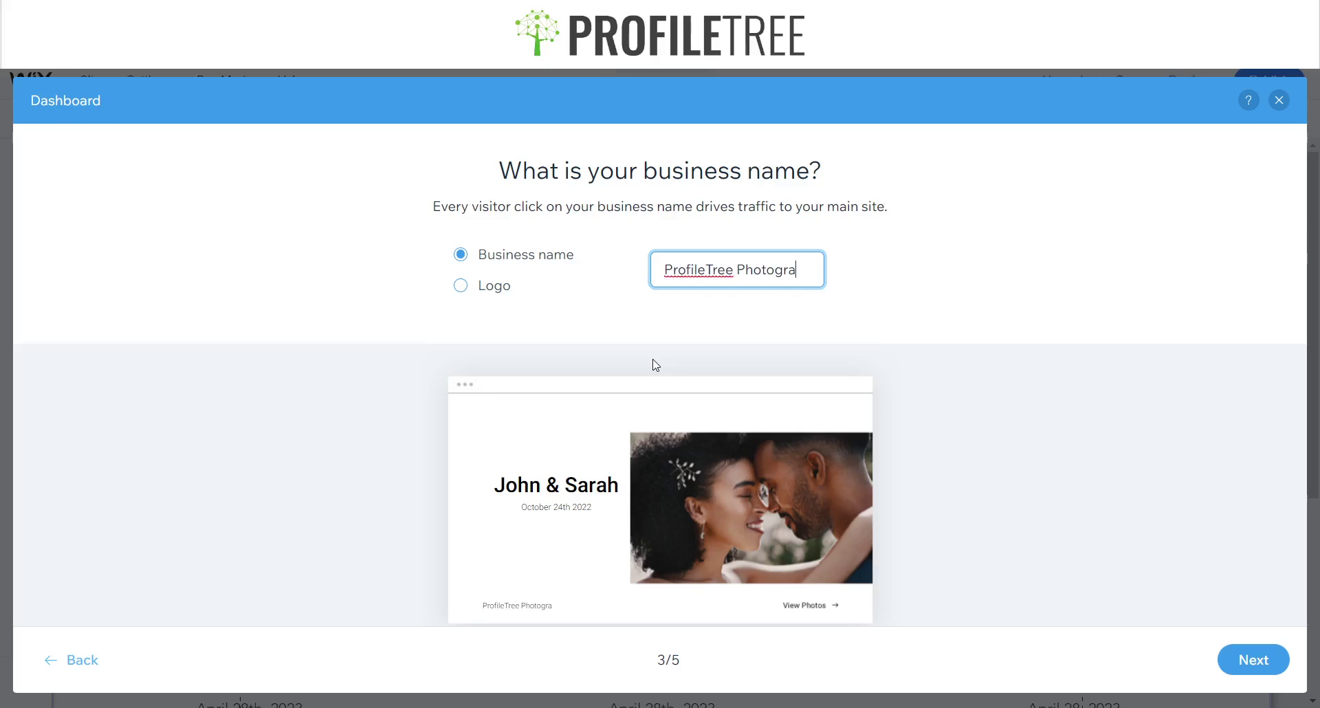
pyautogui.write('phy')
pyautogui.click(1256, 642)
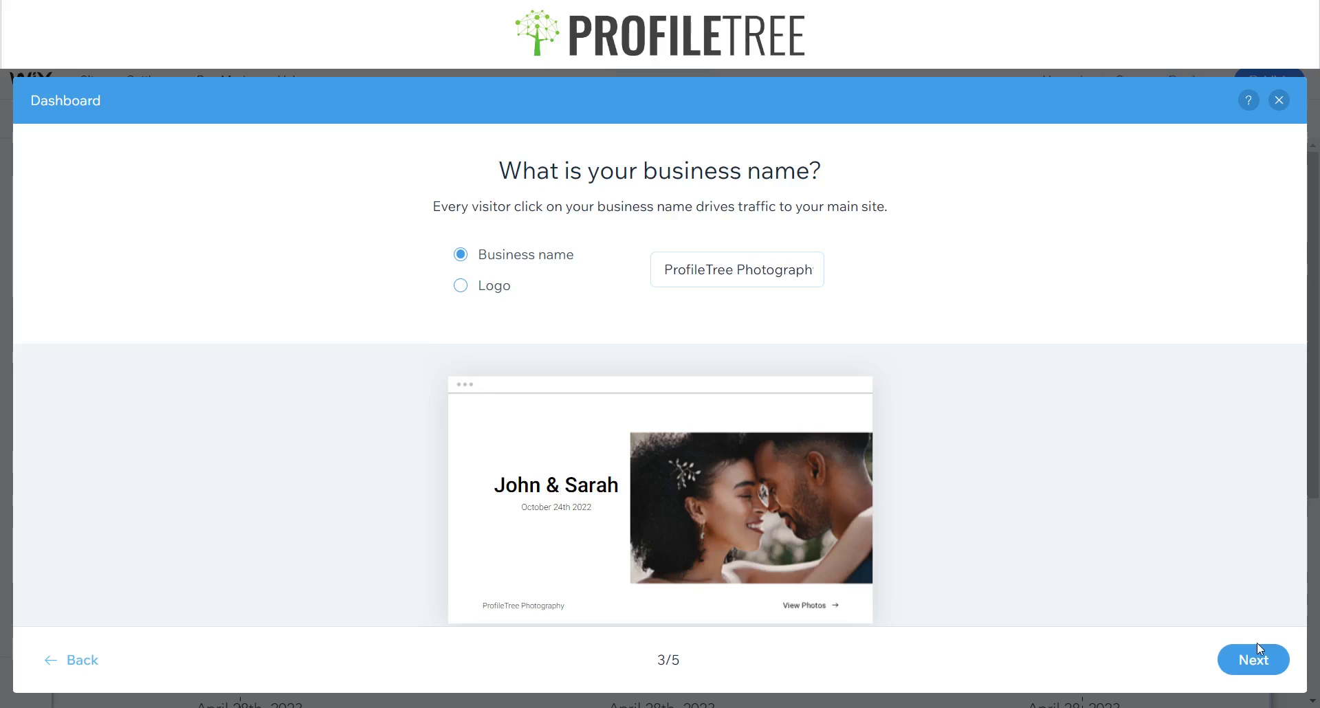
pyautogui.click(1246, 668)
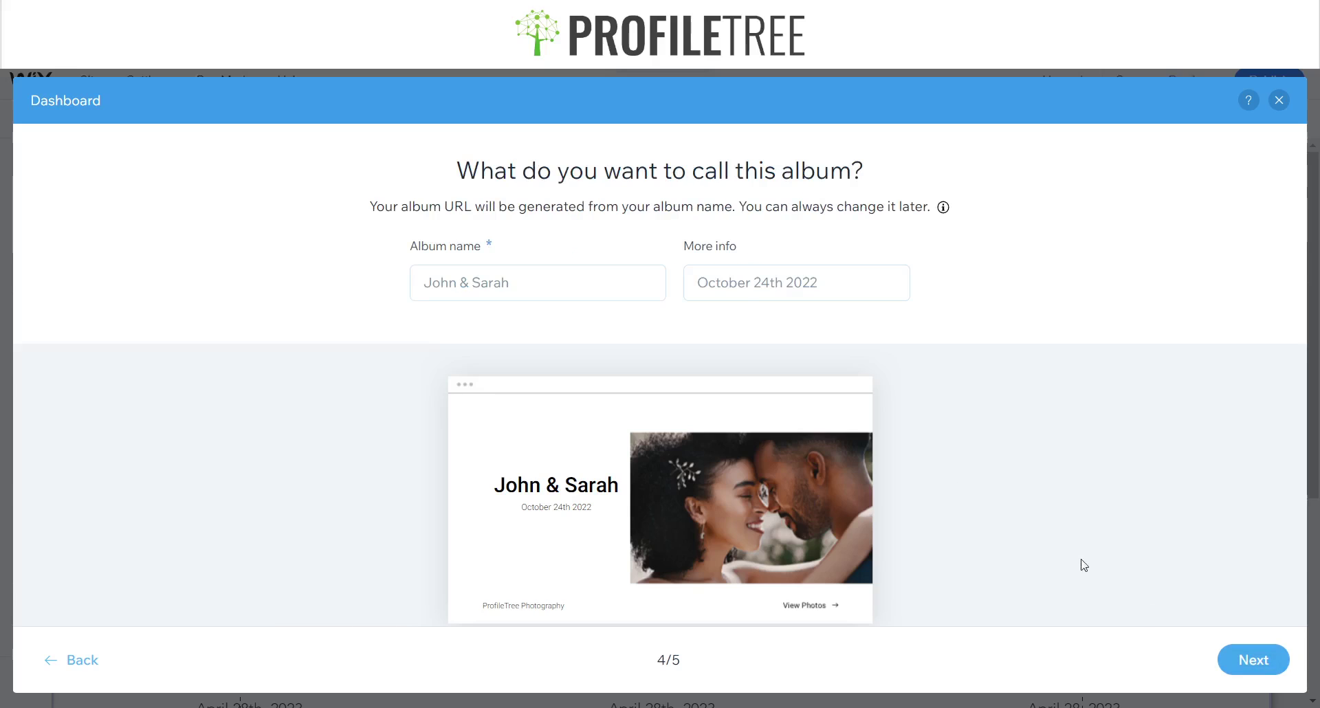
pyautogui.click(577, 288)
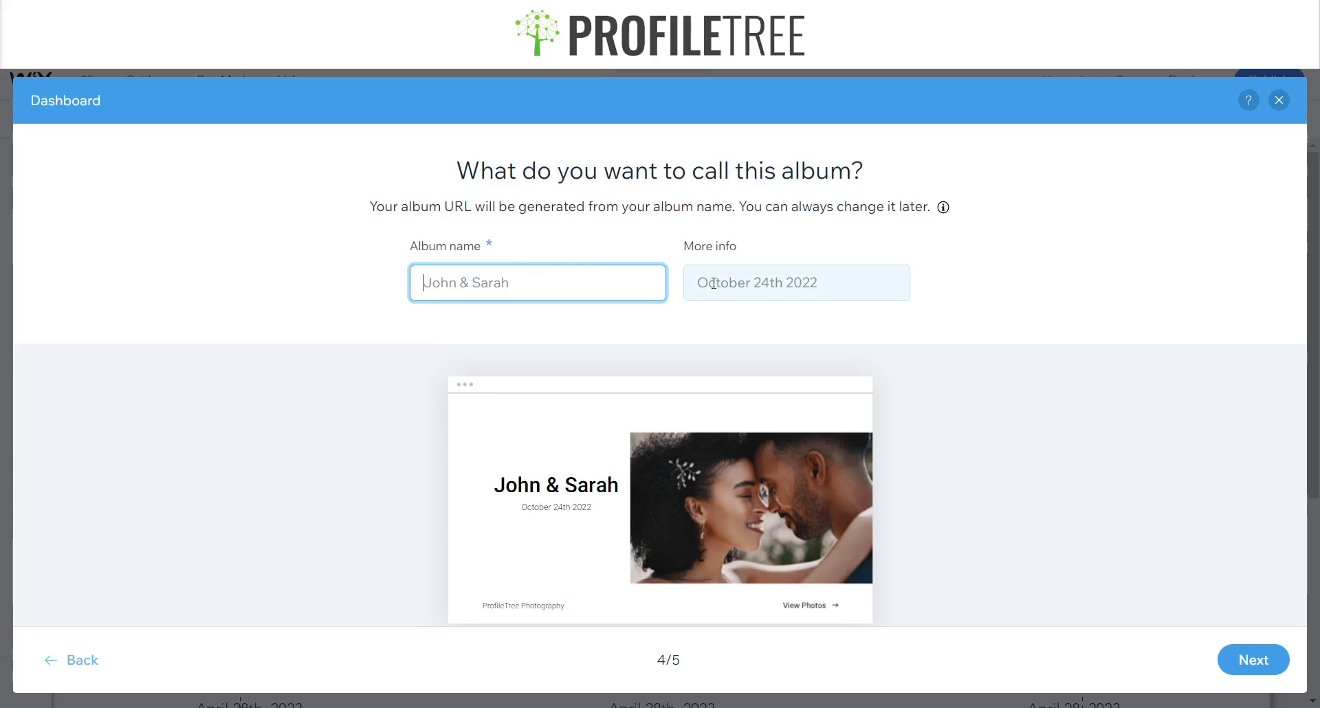
pyautogui.click(756, 283)
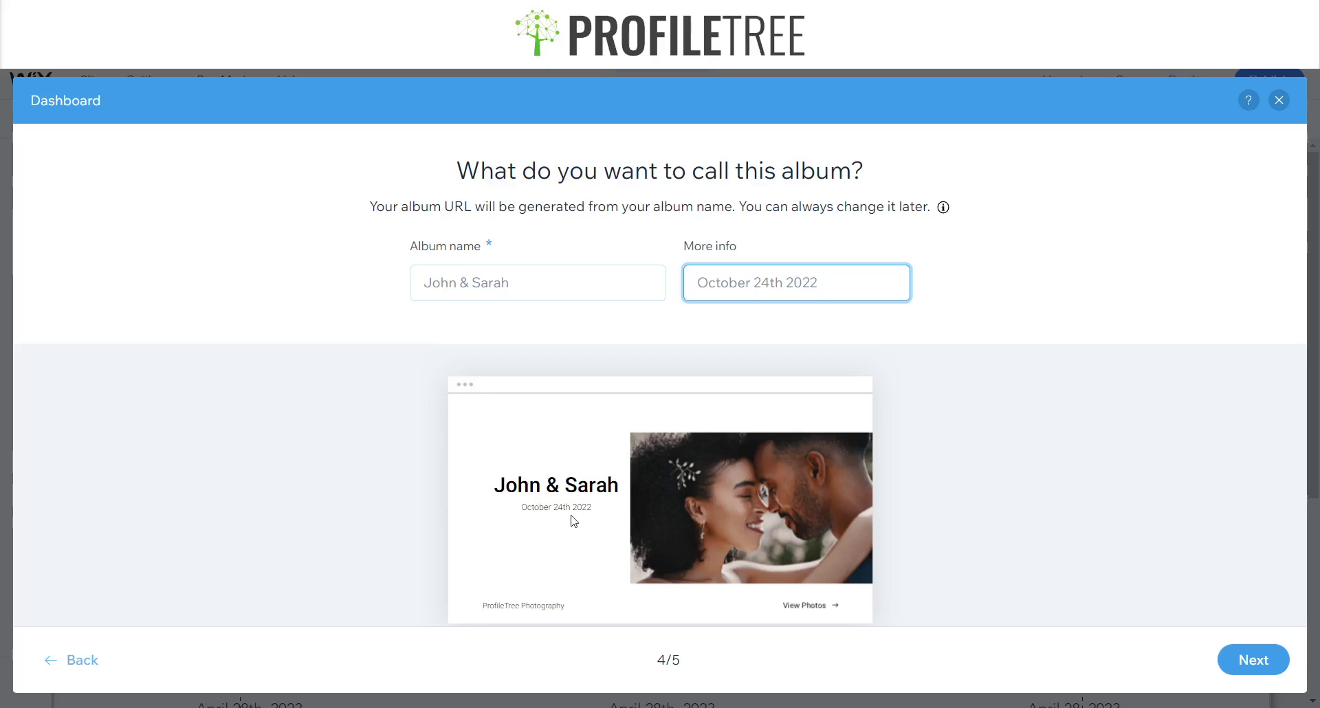
pyautogui.click(1252, 679)
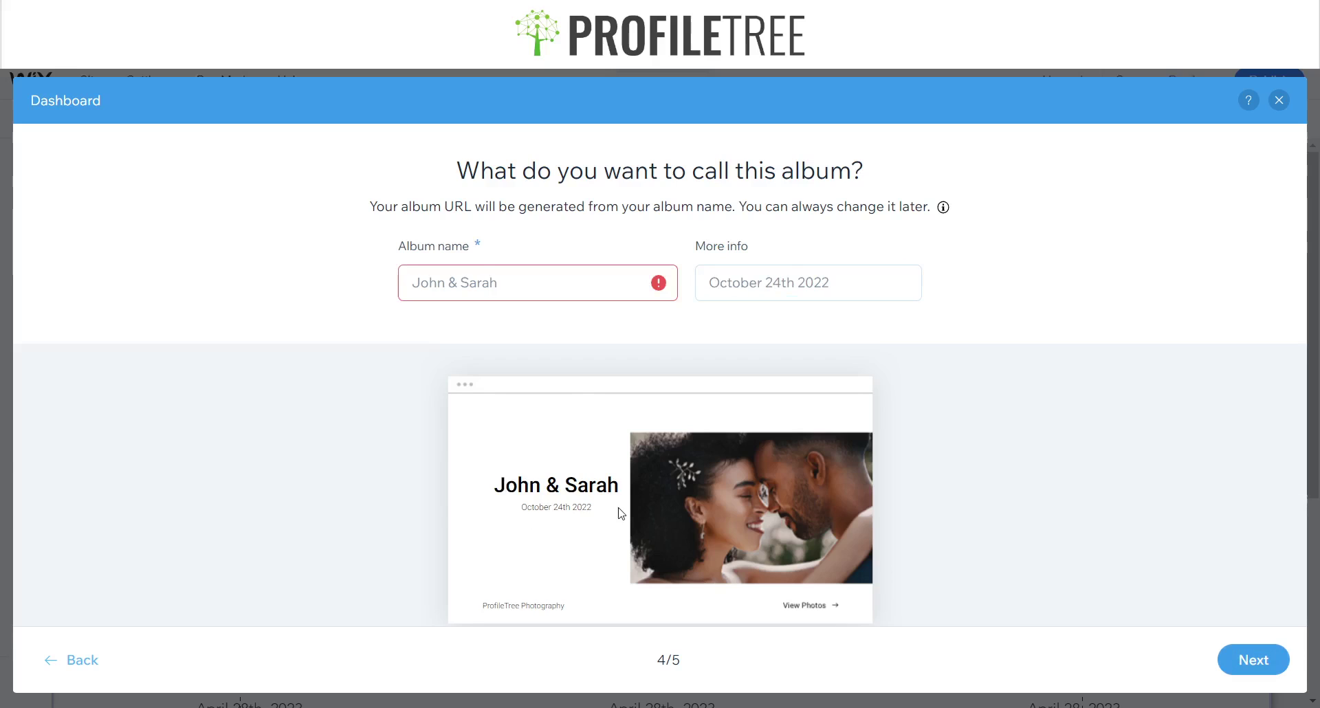
# - Name the album ProfileTree
pyautogui.click(480, 269)
pyautogui.write('Pr')
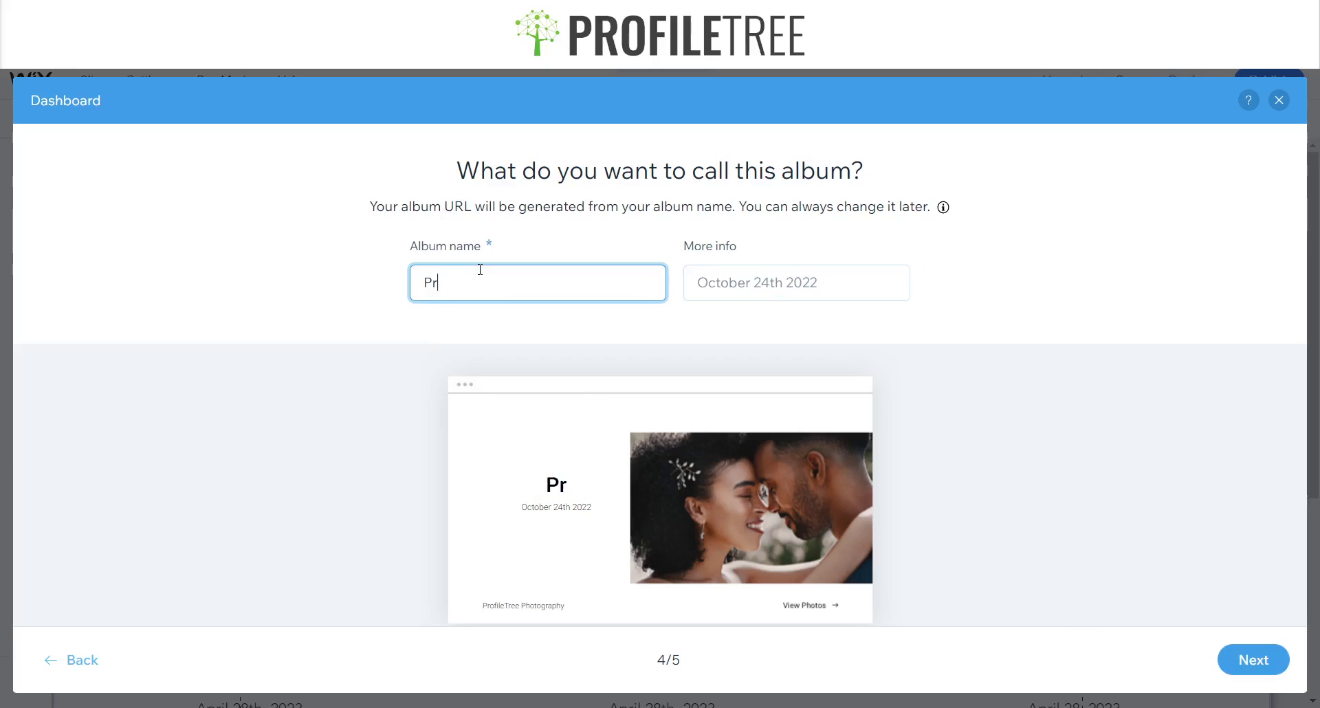
pyautogui.write('ofilTree')
pyautogui.press('BackSpace')
pyautogui.press('BackSpace')
pyautogui.press('BackSpace')
pyautogui.press('BackSpace')
pyautogui.write('e')
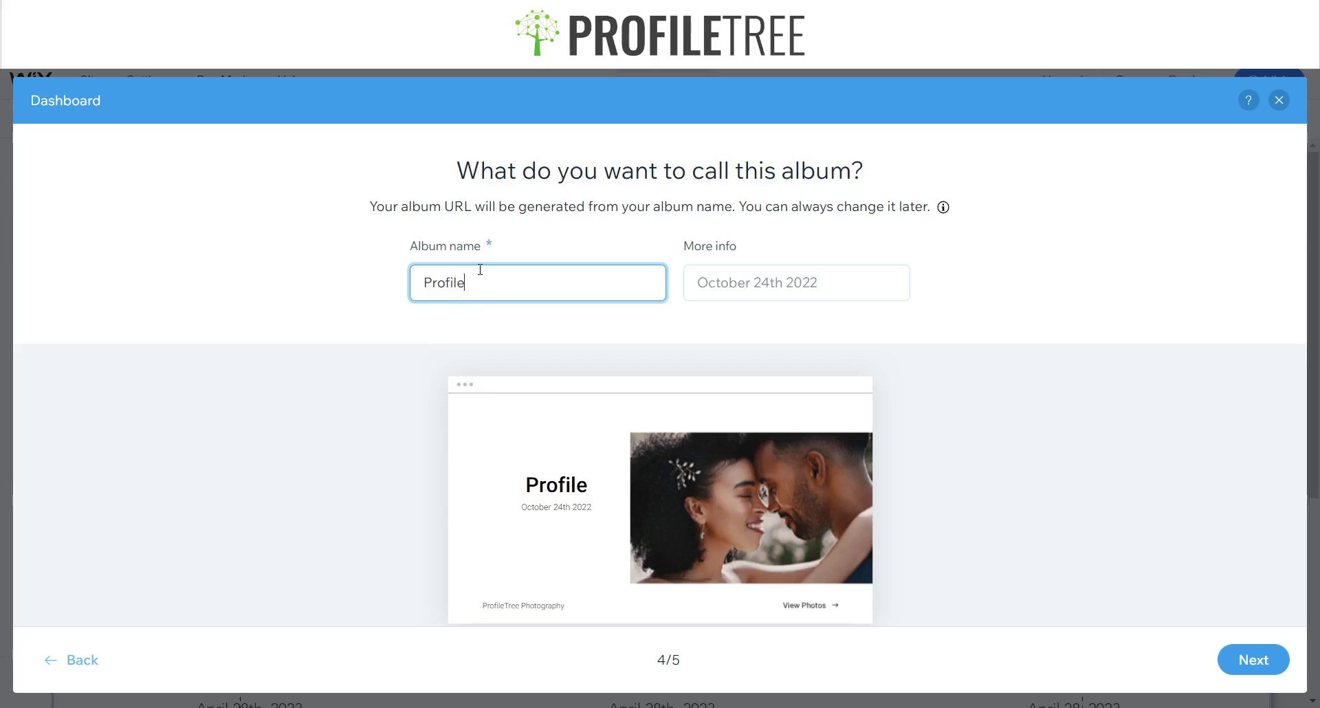
pyautogui.write('Tree')
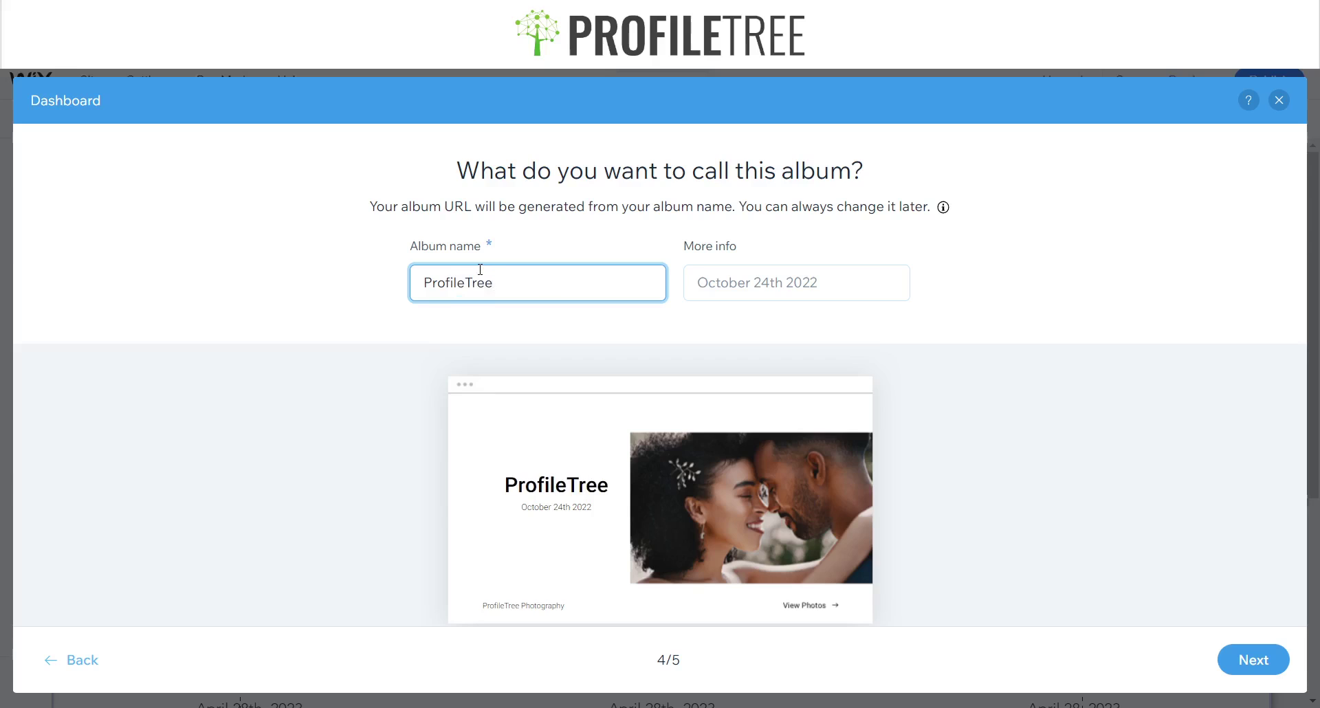
# - Enter Photography as the album's additional info and continue to the photo upload page
pyautogui.click(723, 281)
pyautogui.write('Phot')
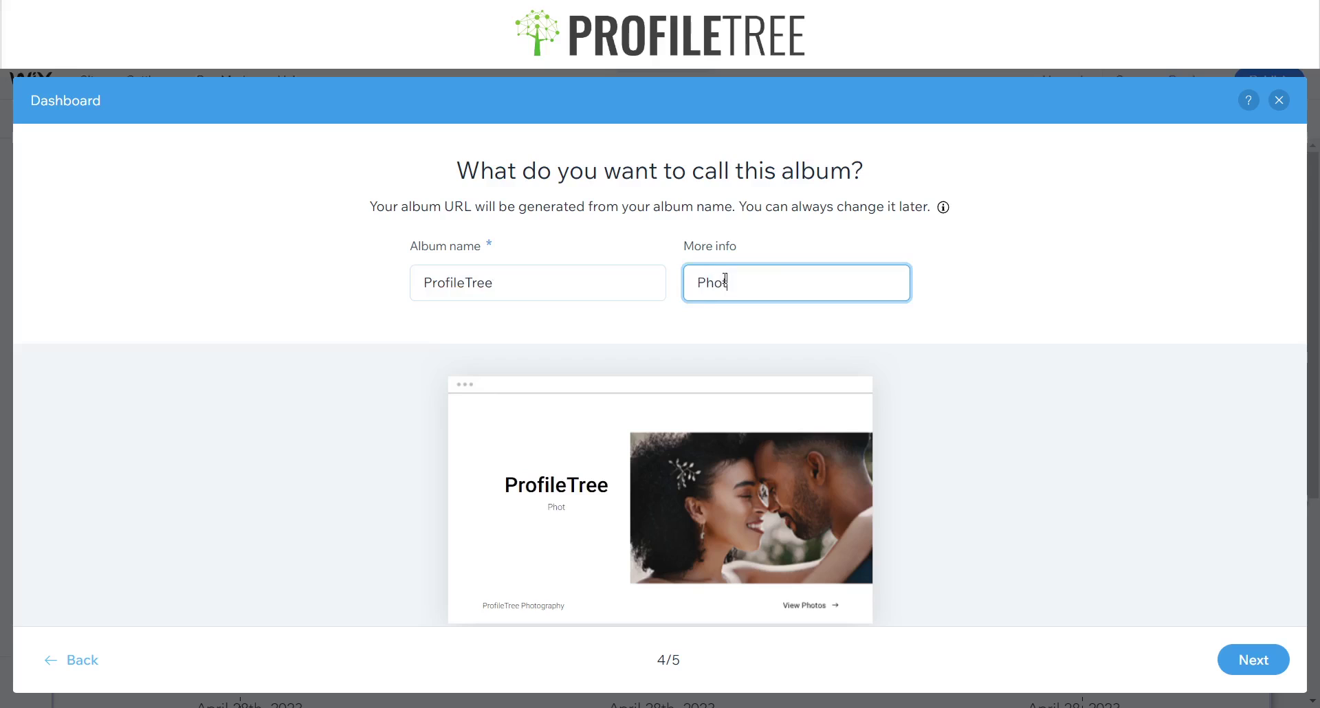
pyautogui.write('ography')
pyautogui.click(1237, 661)
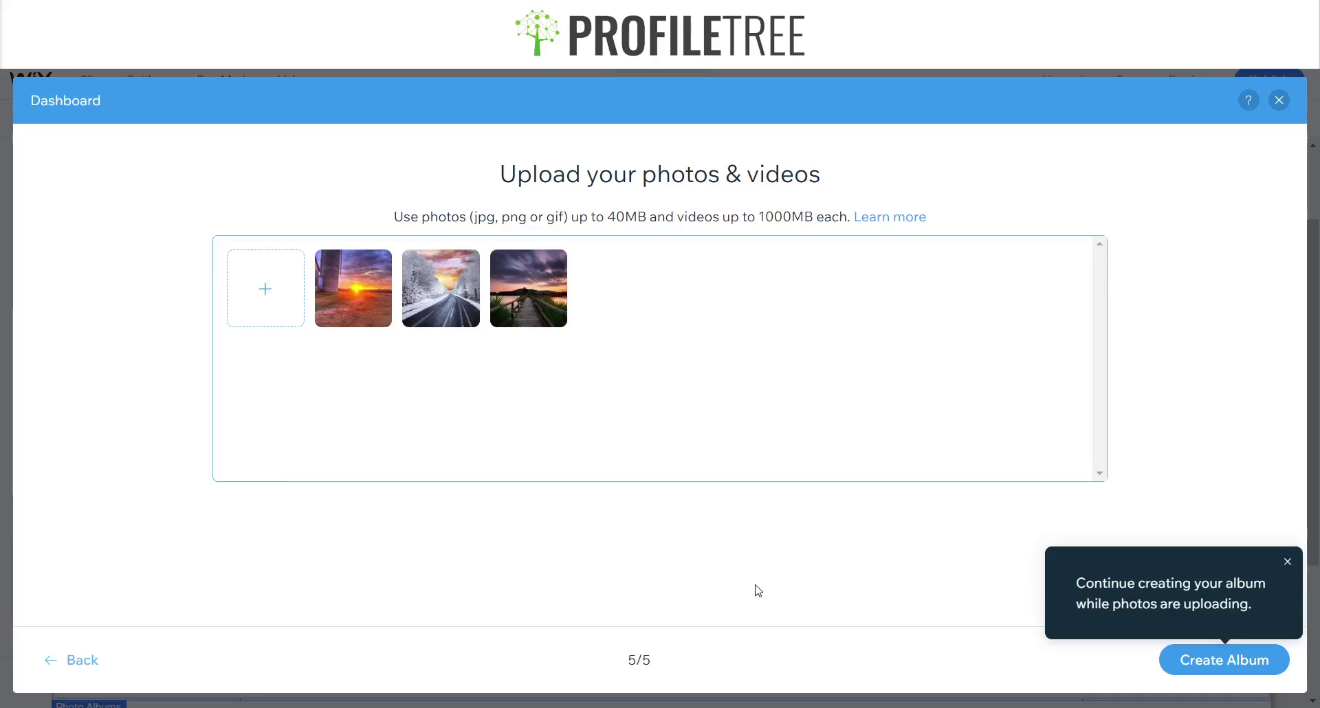
# - Create the album with the three uploaded landscape photos and show its gallery in the album preview
pyautogui.click(1193, 672)
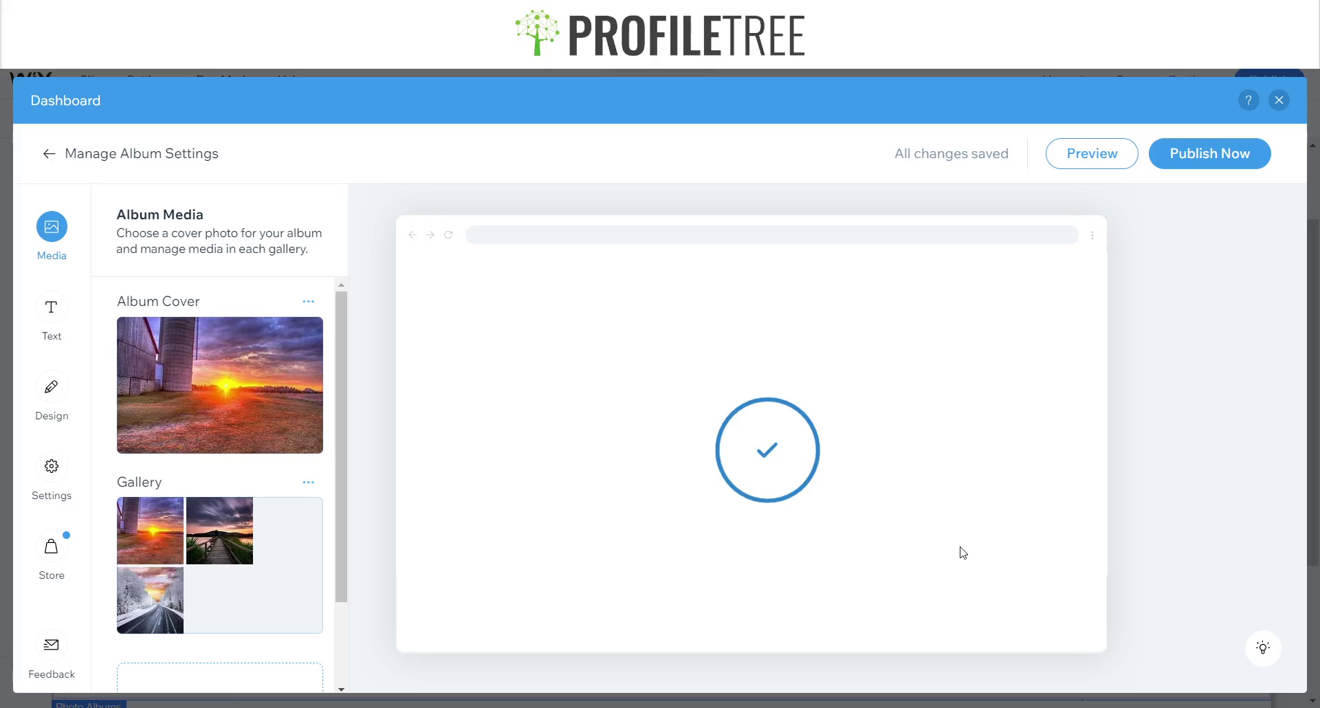
pyautogui.moveTo(275, 422)
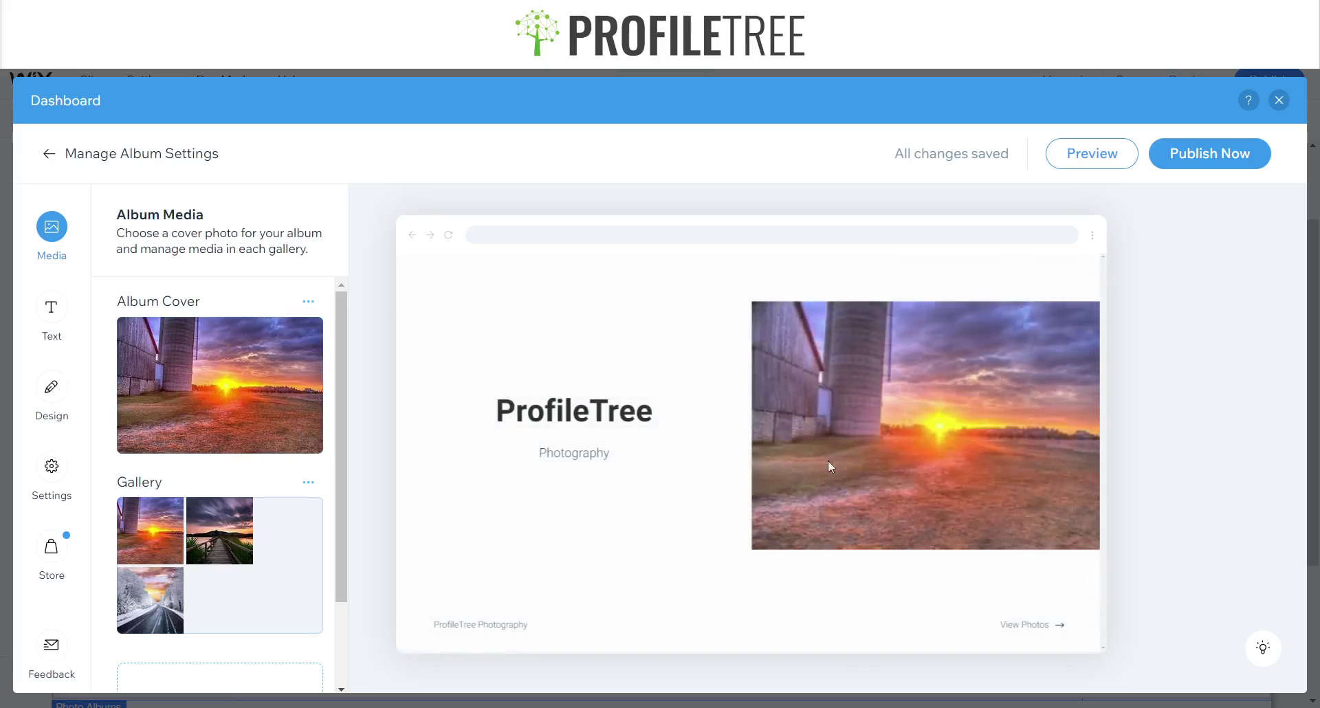
pyautogui.moveTo(190, 407)
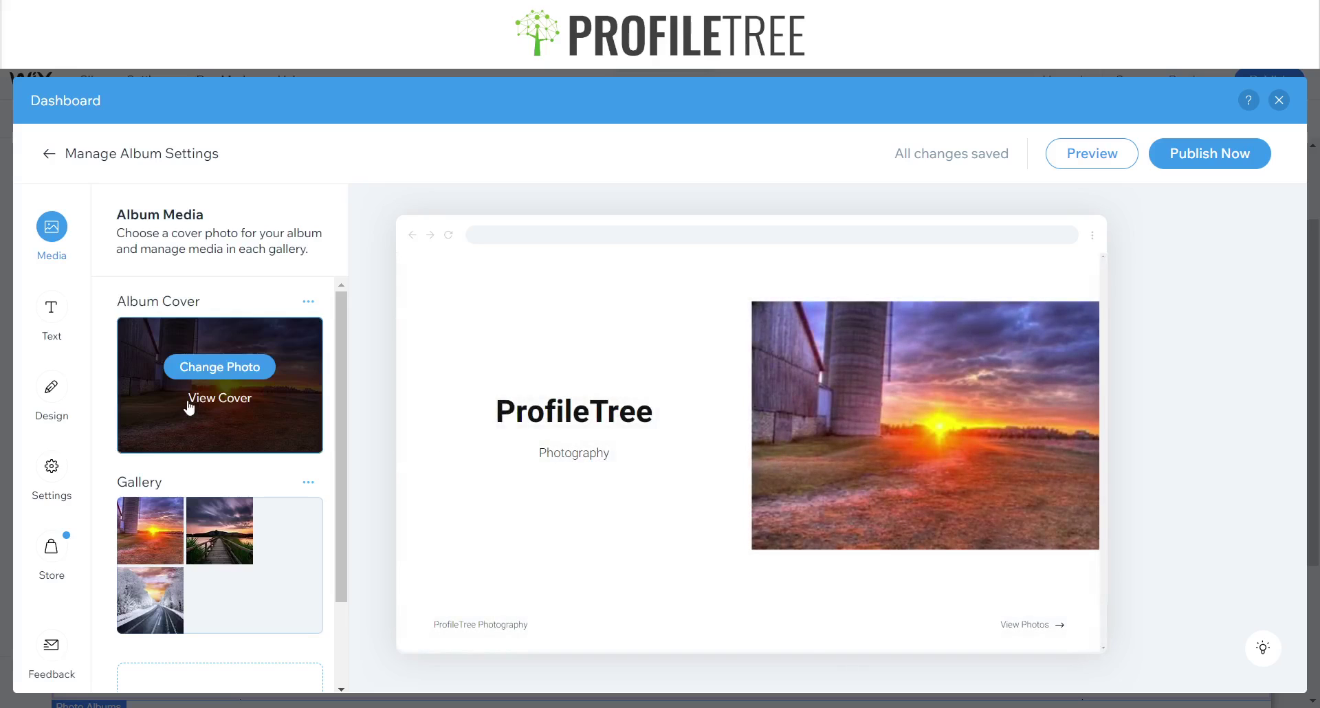
pyautogui.click(279, 598)
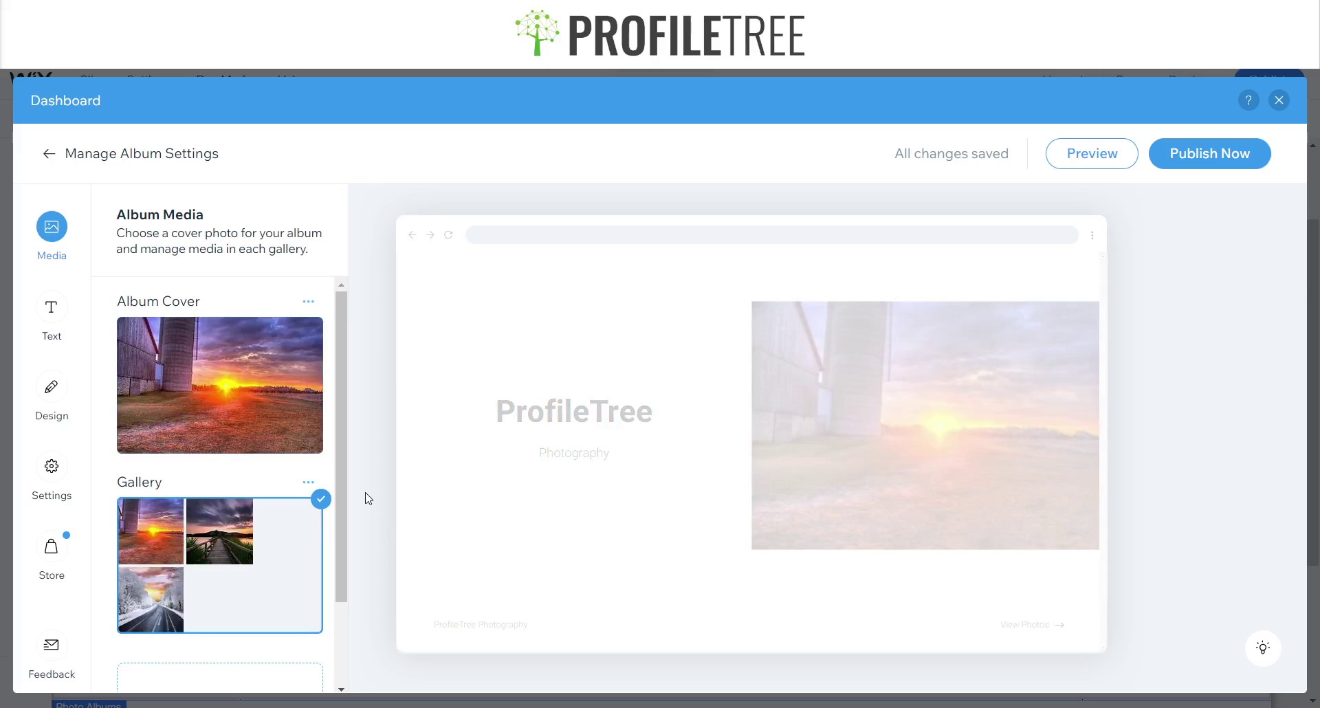
pyautogui.click(289, 548)
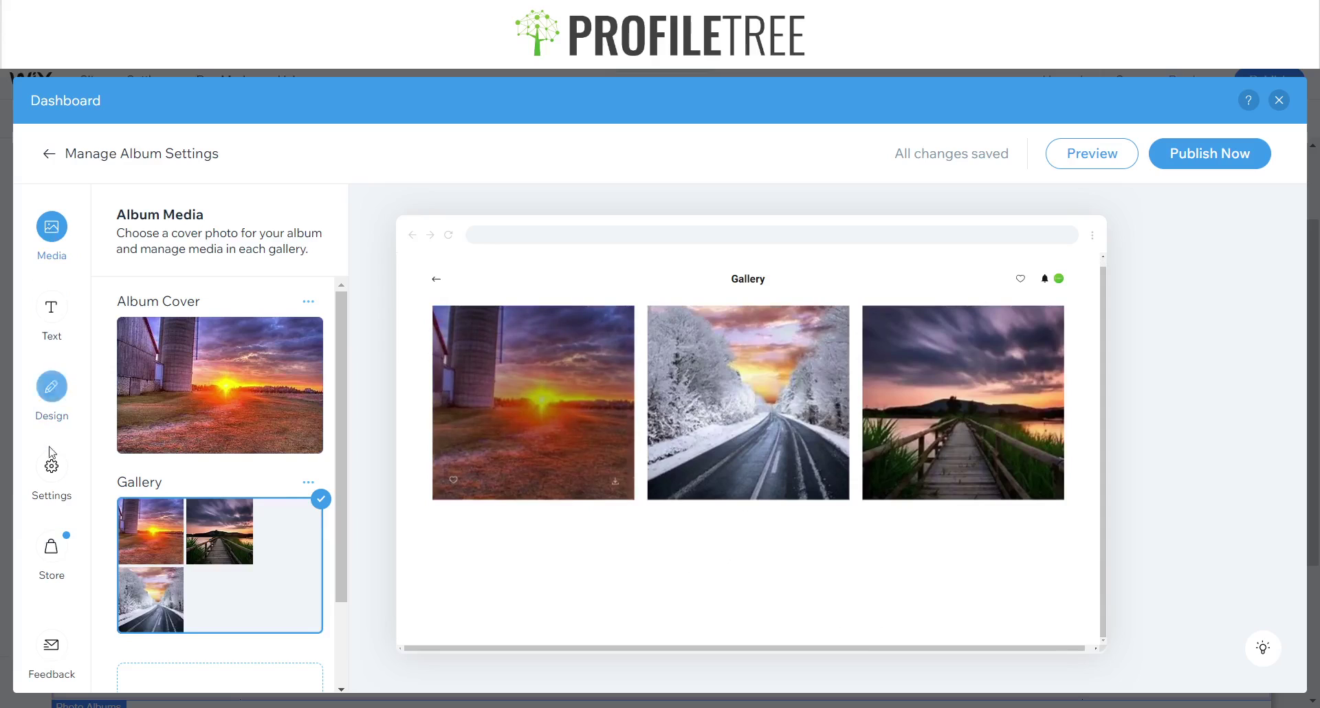
# - Turn on the watermark for the album's photos
pyautogui.click(65, 307)
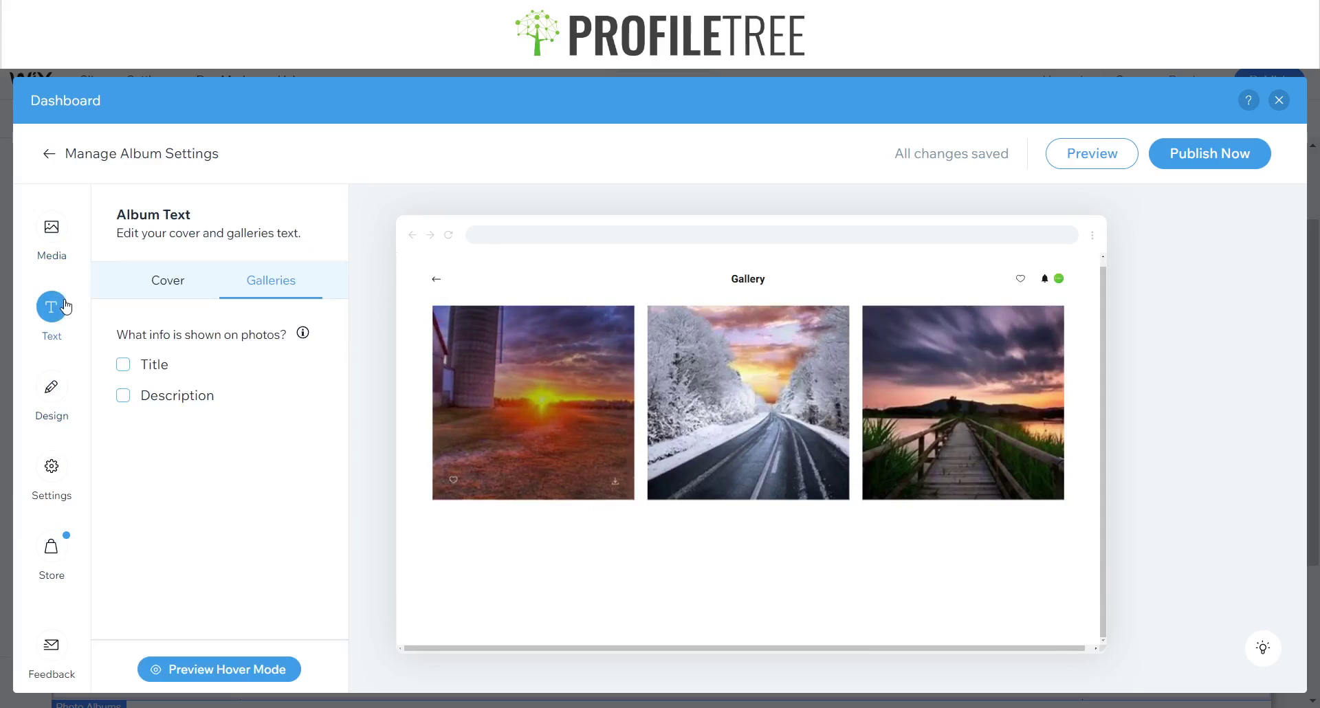
pyautogui.click(46, 418)
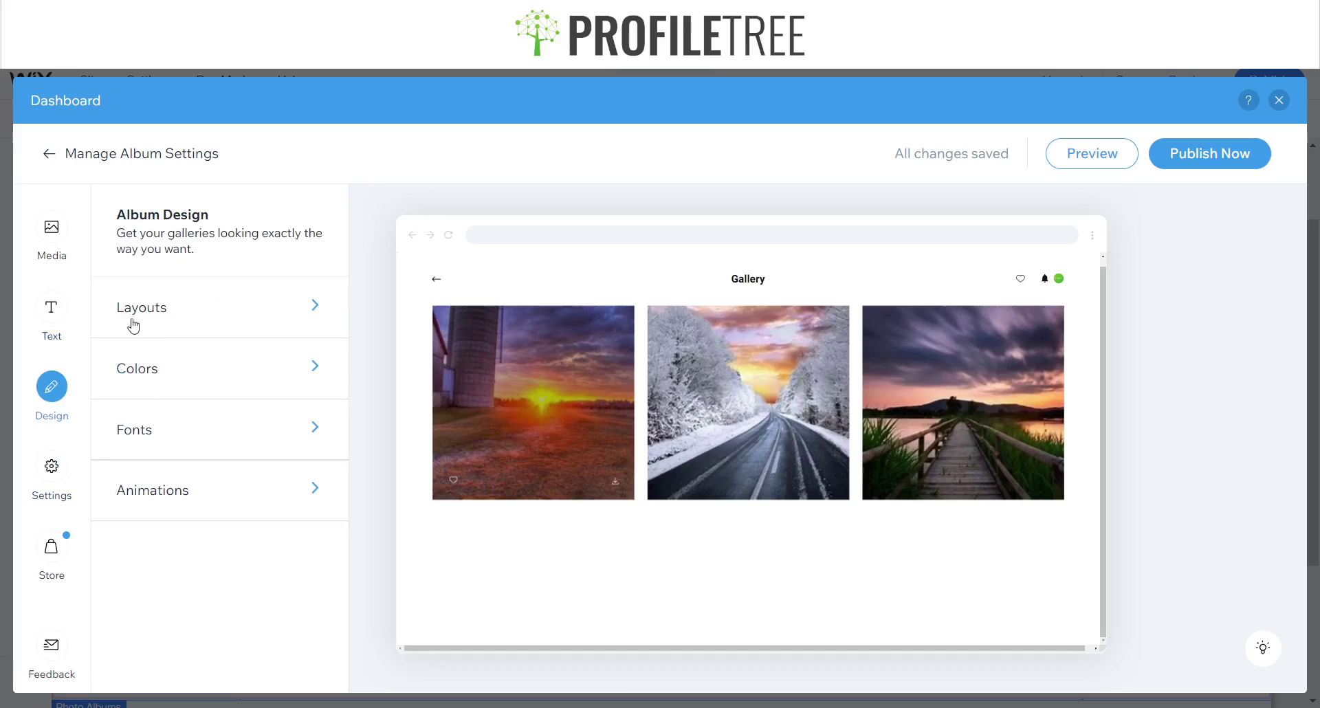
pyautogui.click(61, 484)
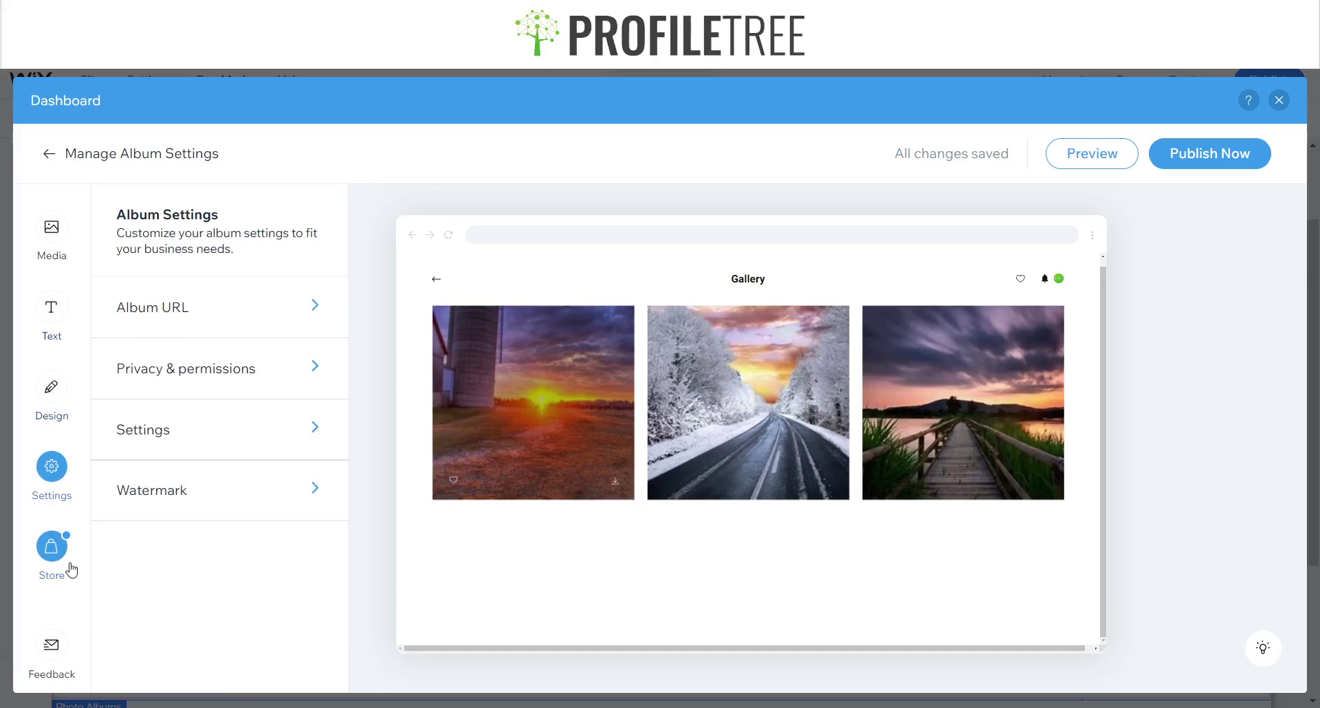
pyautogui.click(158, 505)
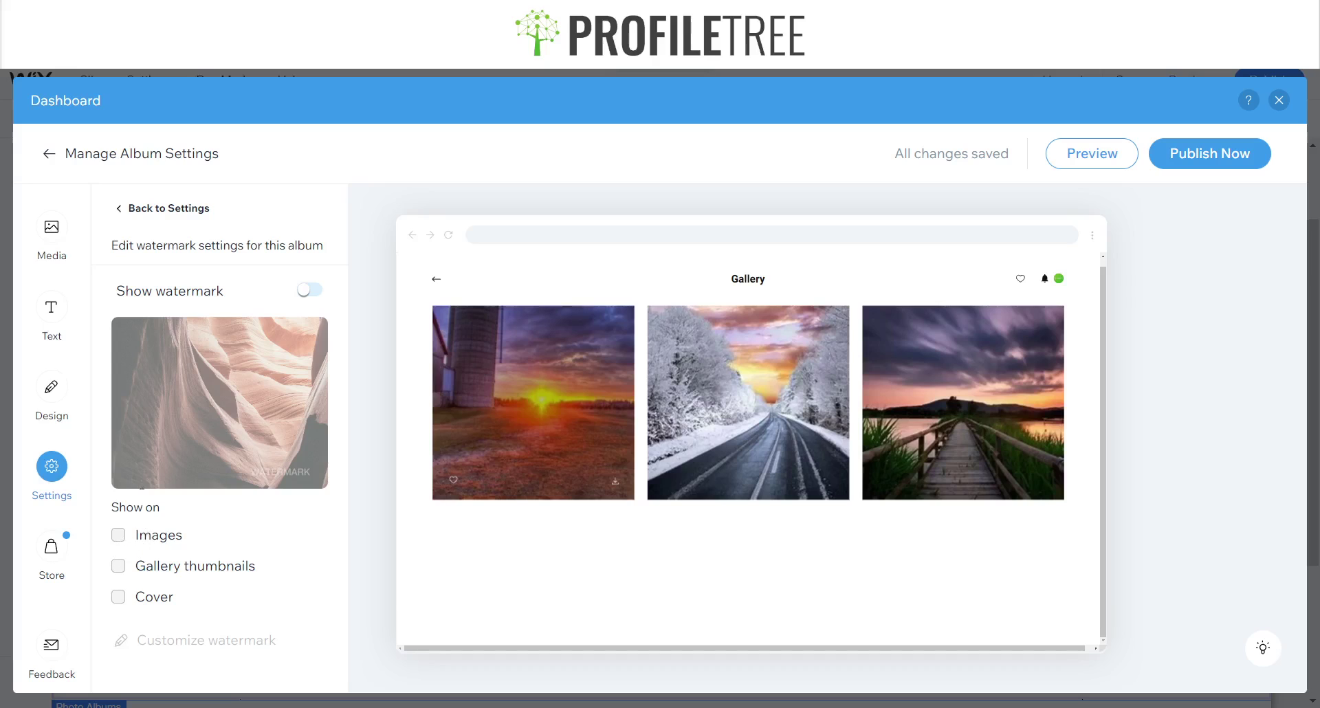
pyautogui.click(307, 289)
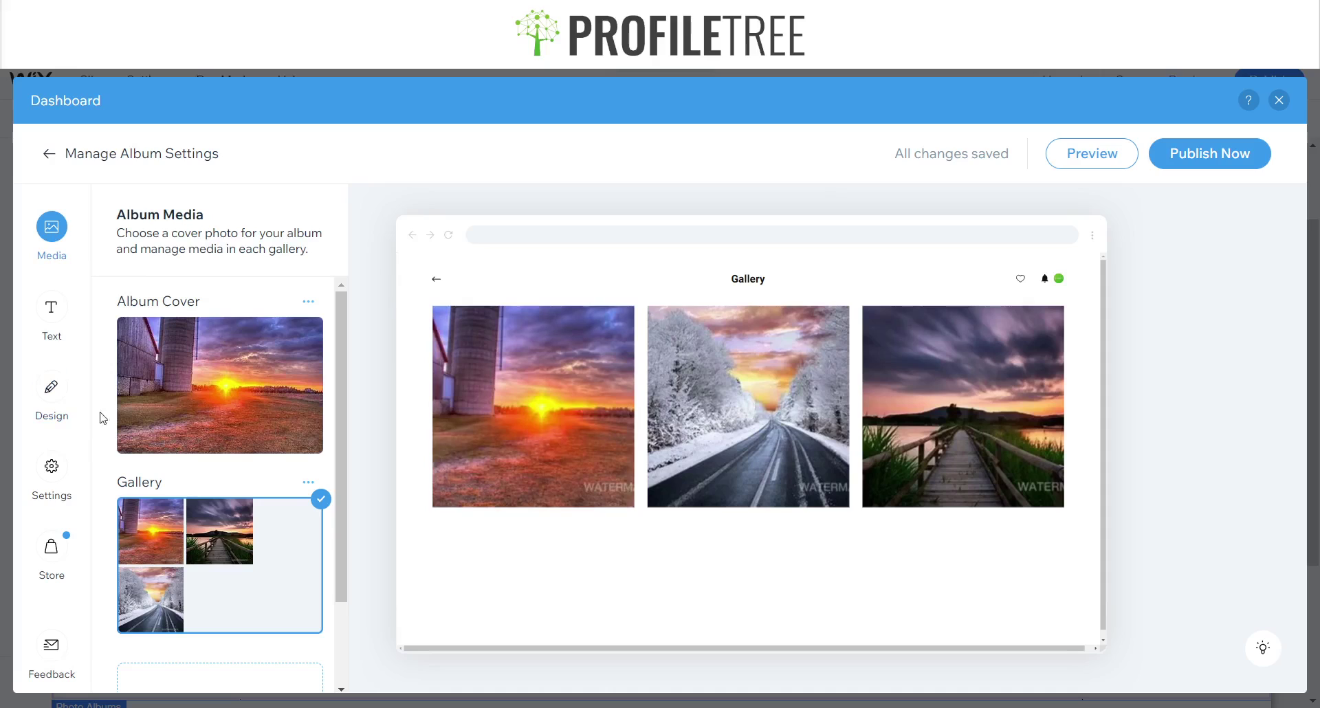
# - Show the photo titles in the galleries, trying the Under and Above positions and settling on On hover
pyautogui.click(52, 309)
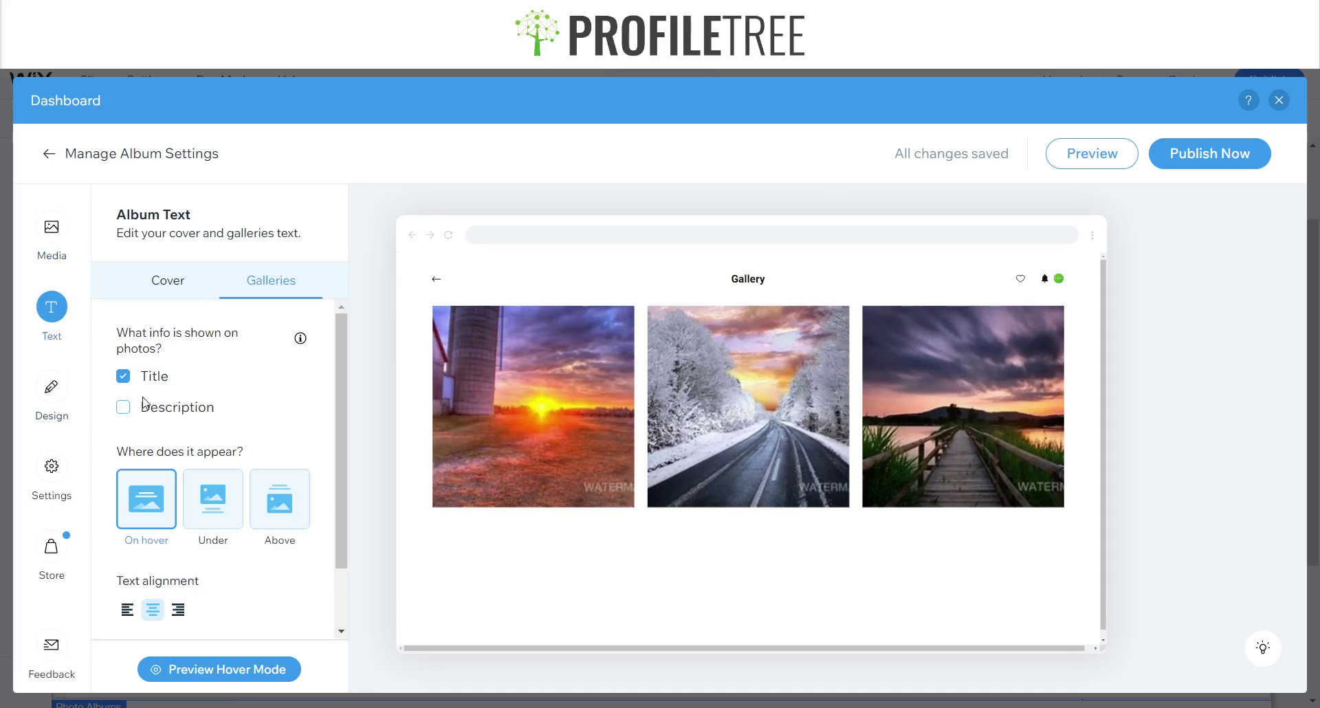
pyautogui.scroll(-1, 128, 435)
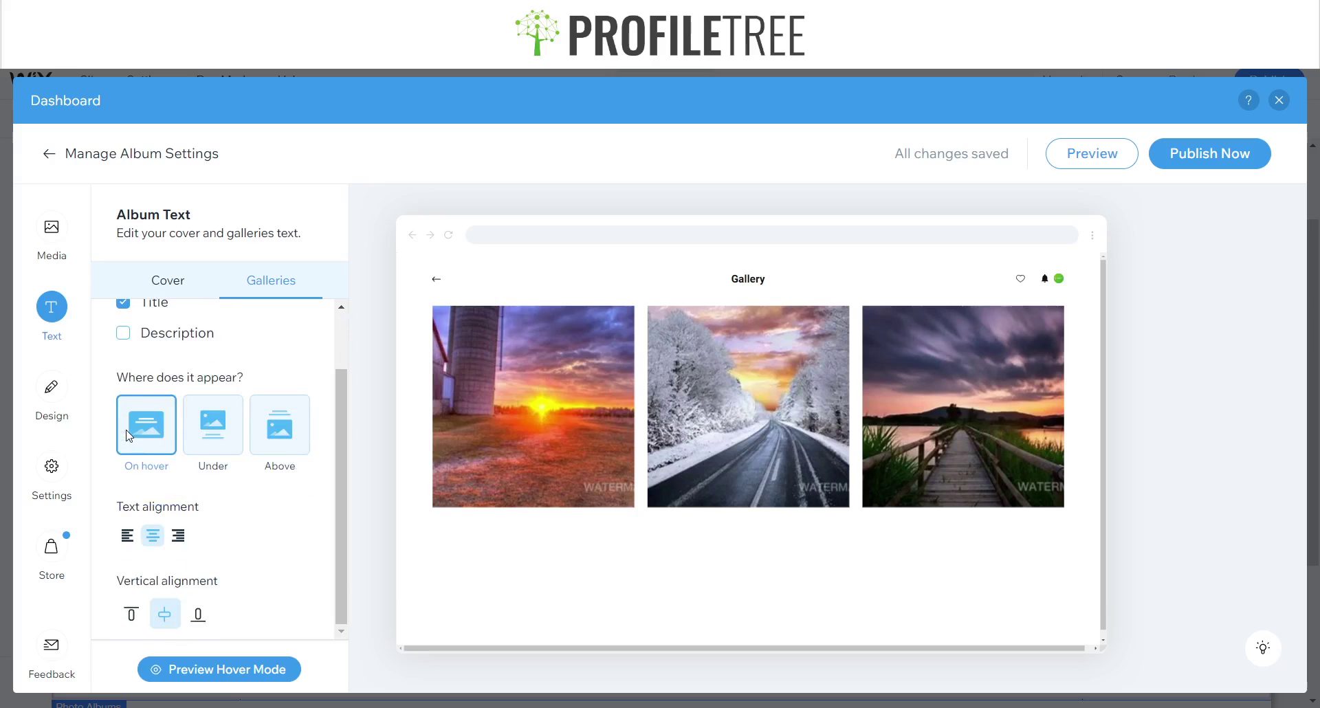
pyautogui.click(212, 424)
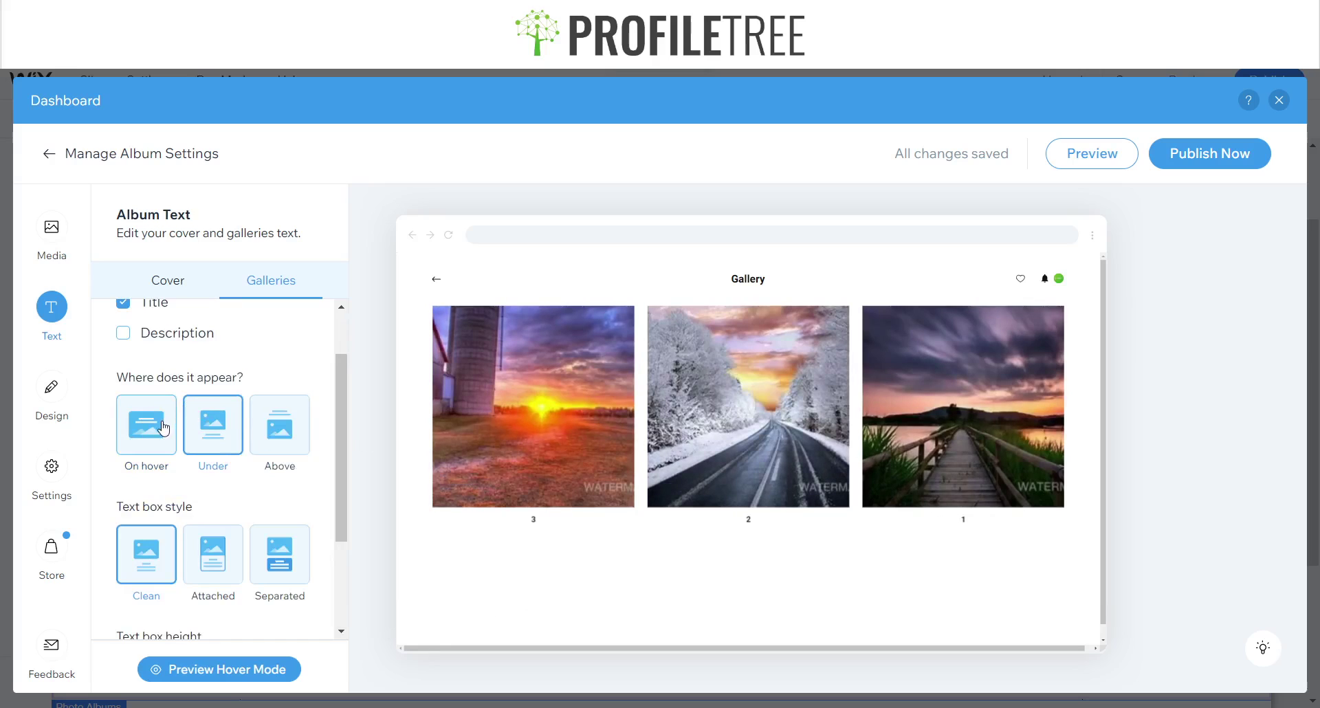
pyautogui.click(288, 441)
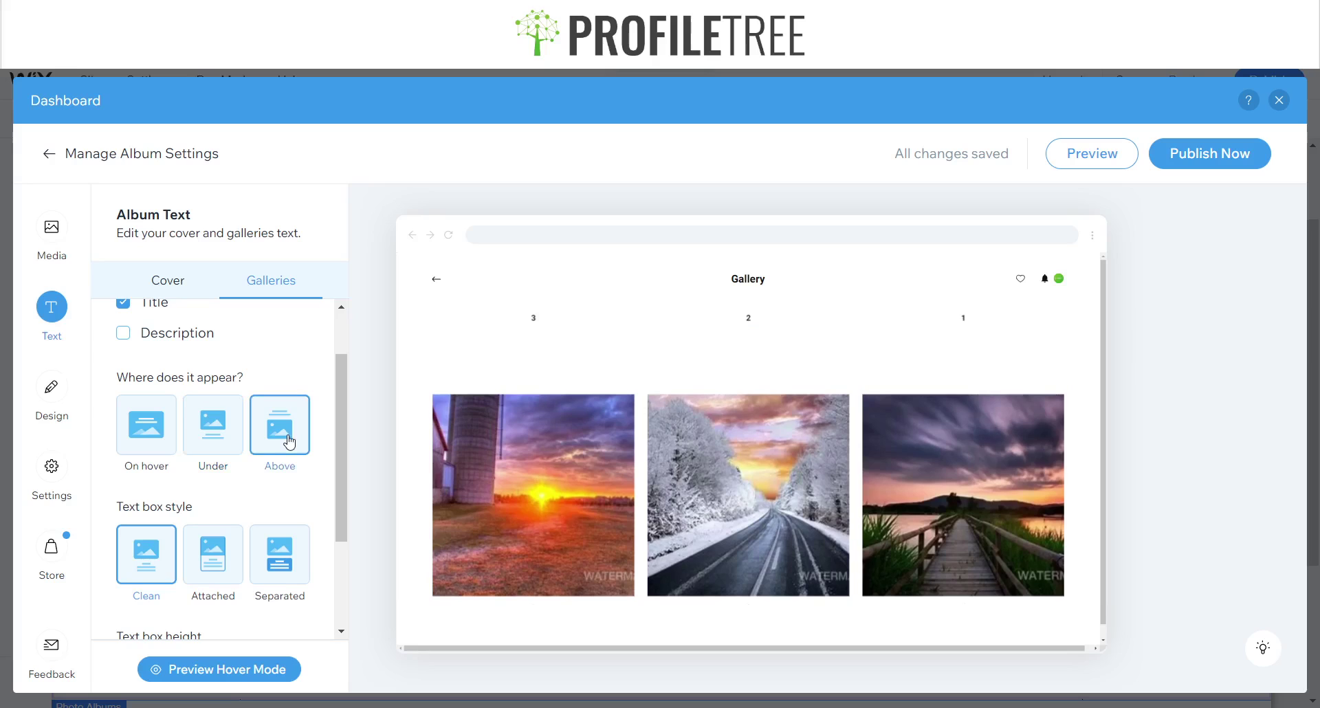
pyautogui.click(171, 446)
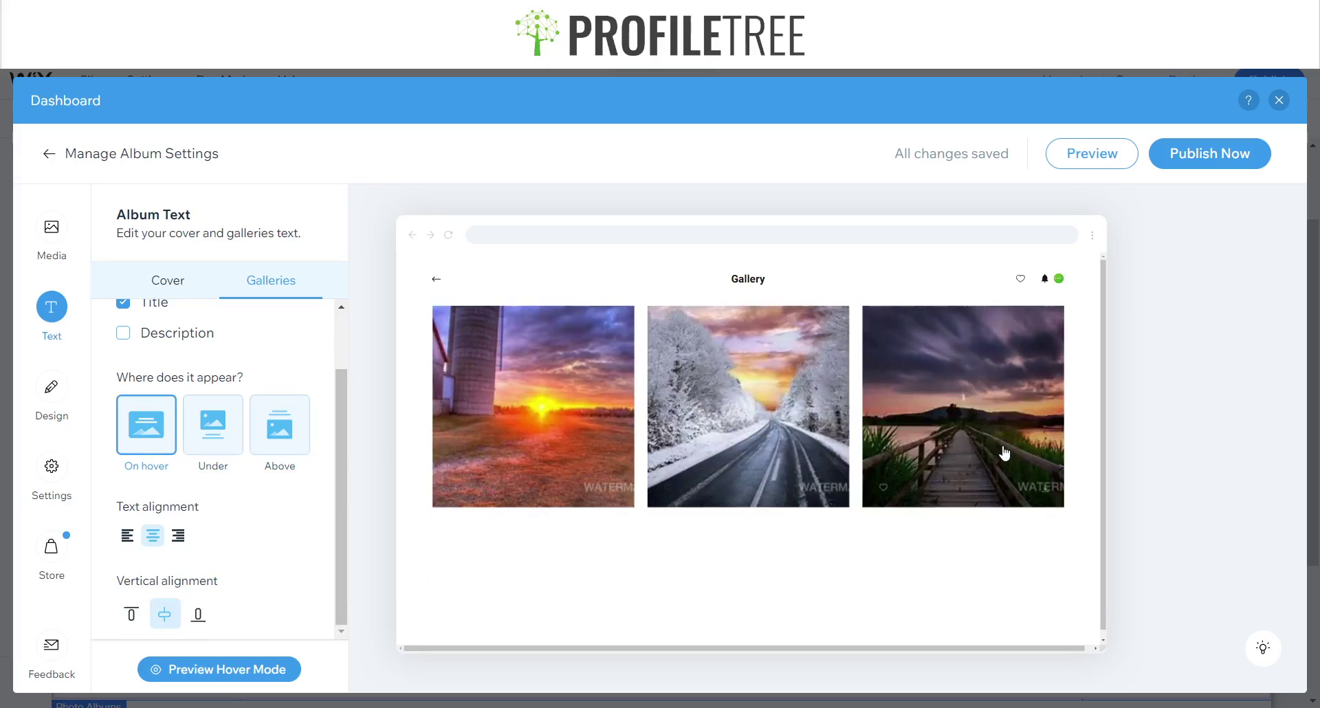
# - Try left and right text alignment and top and bottom vertical alignment for the photo titles, returning both to centre
pyautogui.click(126, 543)
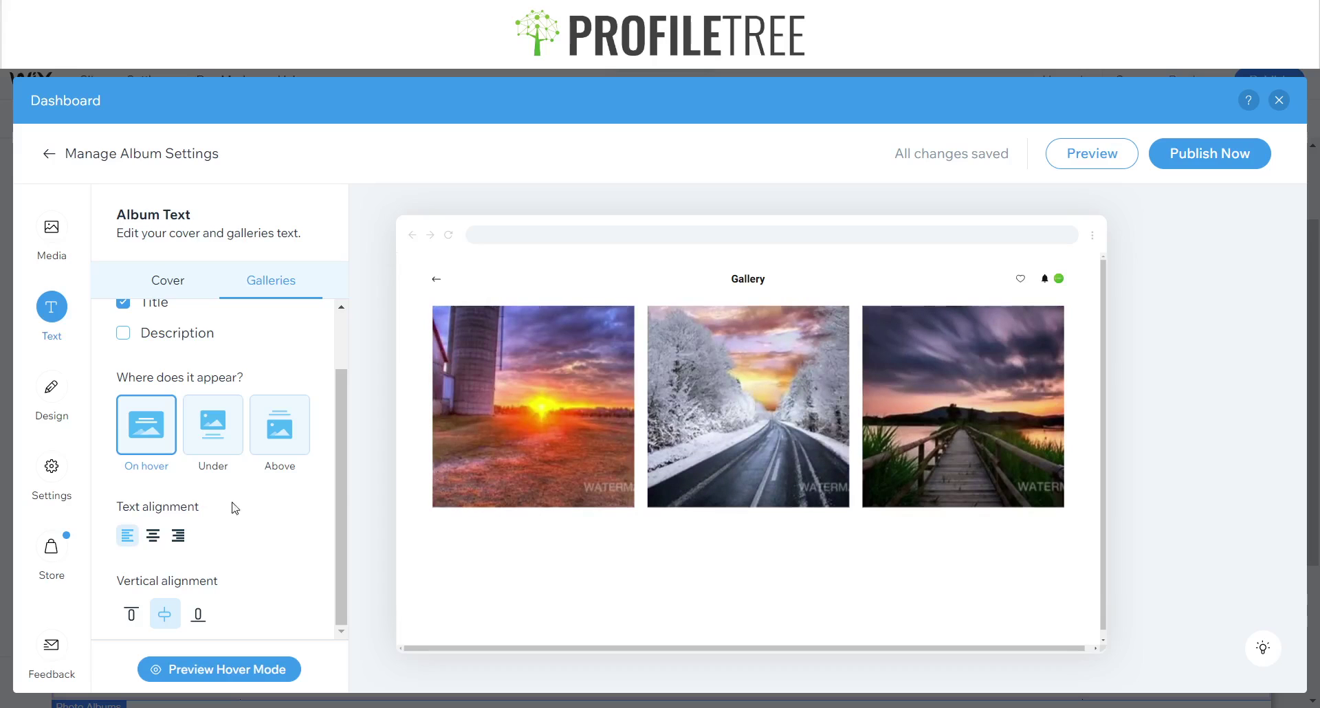
pyautogui.click(152, 536)
pyautogui.click(178, 535)
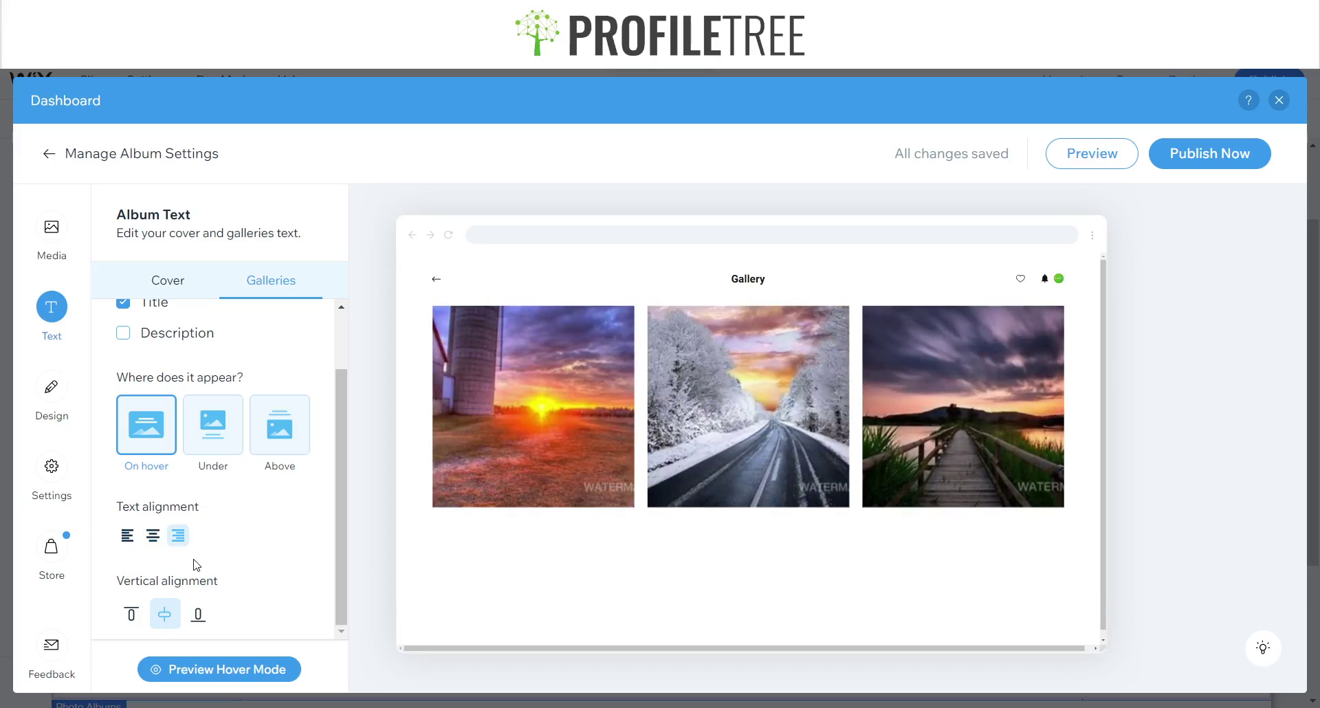
pyautogui.click(131, 614)
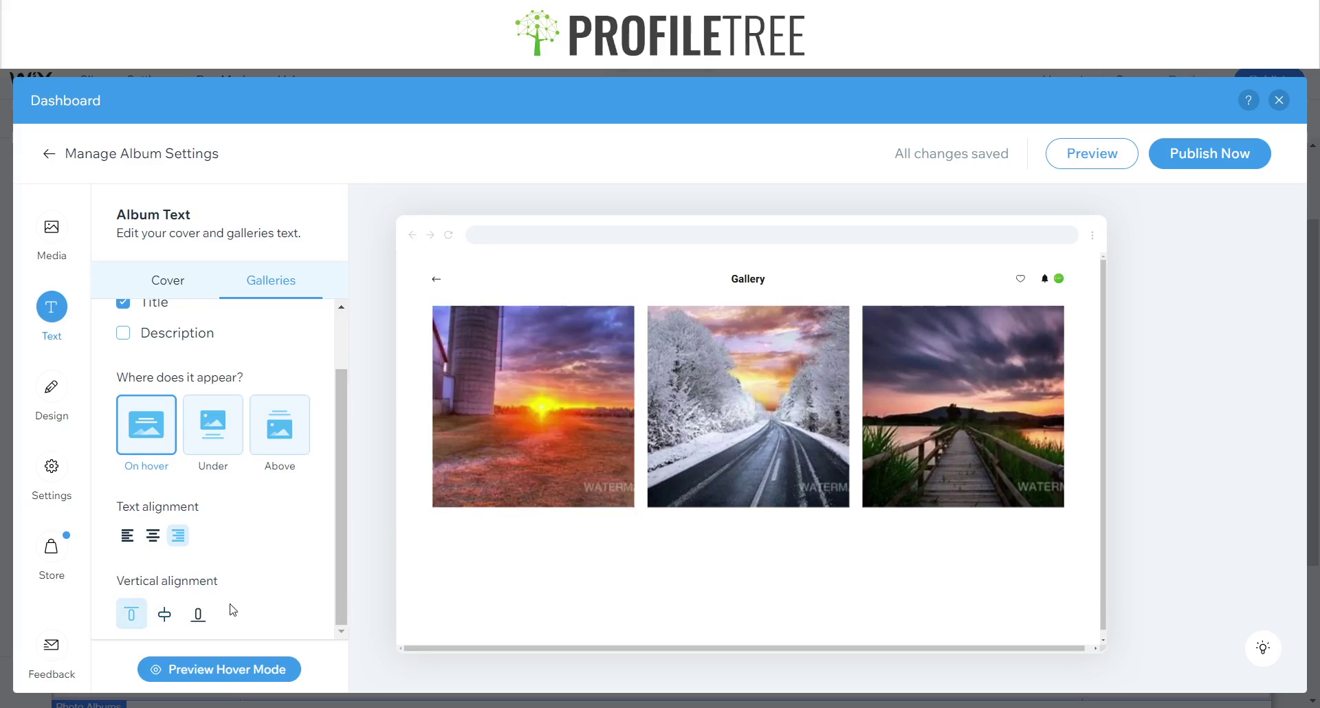
pyautogui.click(199, 617)
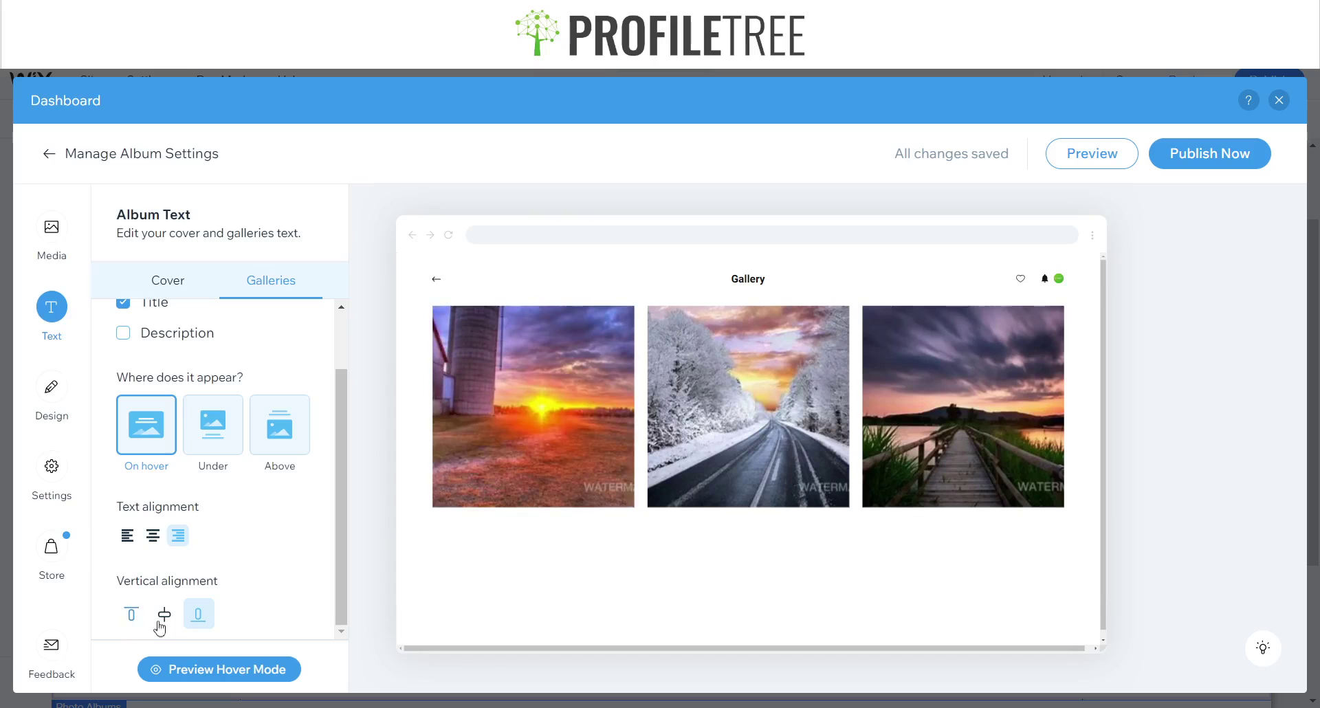
pyautogui.click(127, 536)
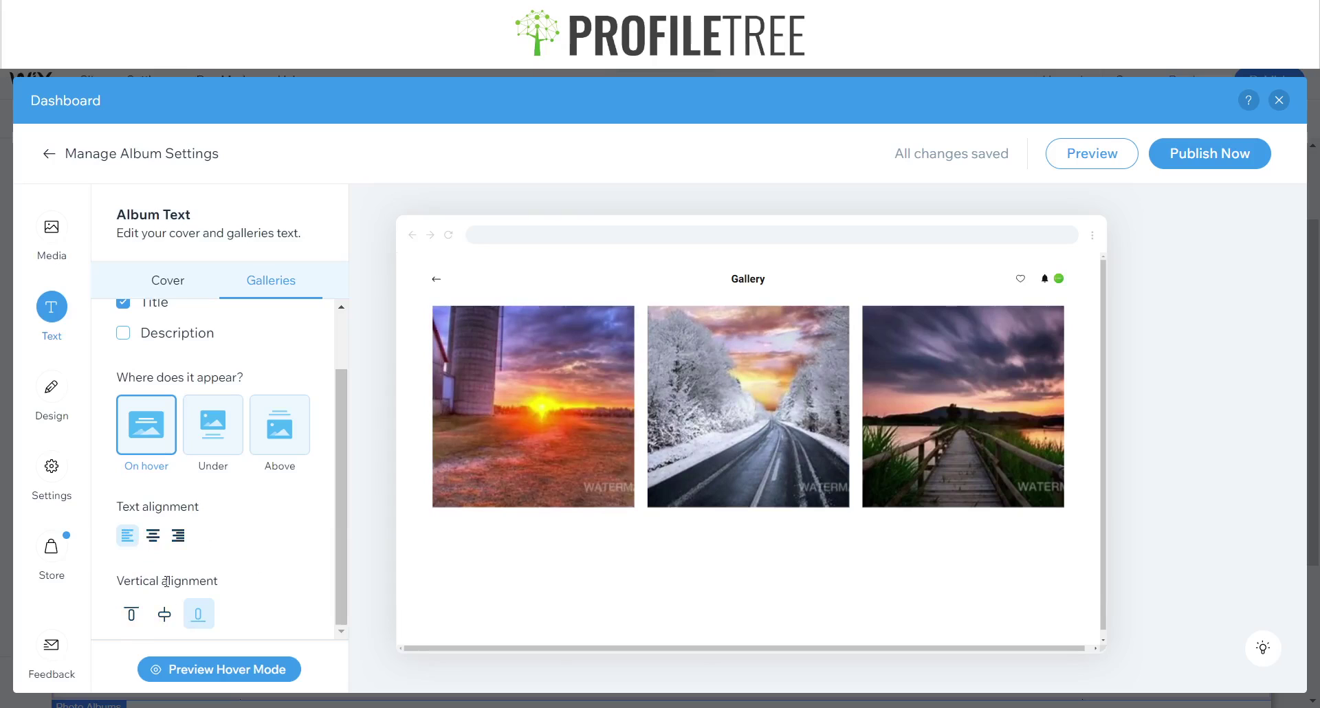
pyautogui.click(165, 614)
pyautogui.click(154, 537)
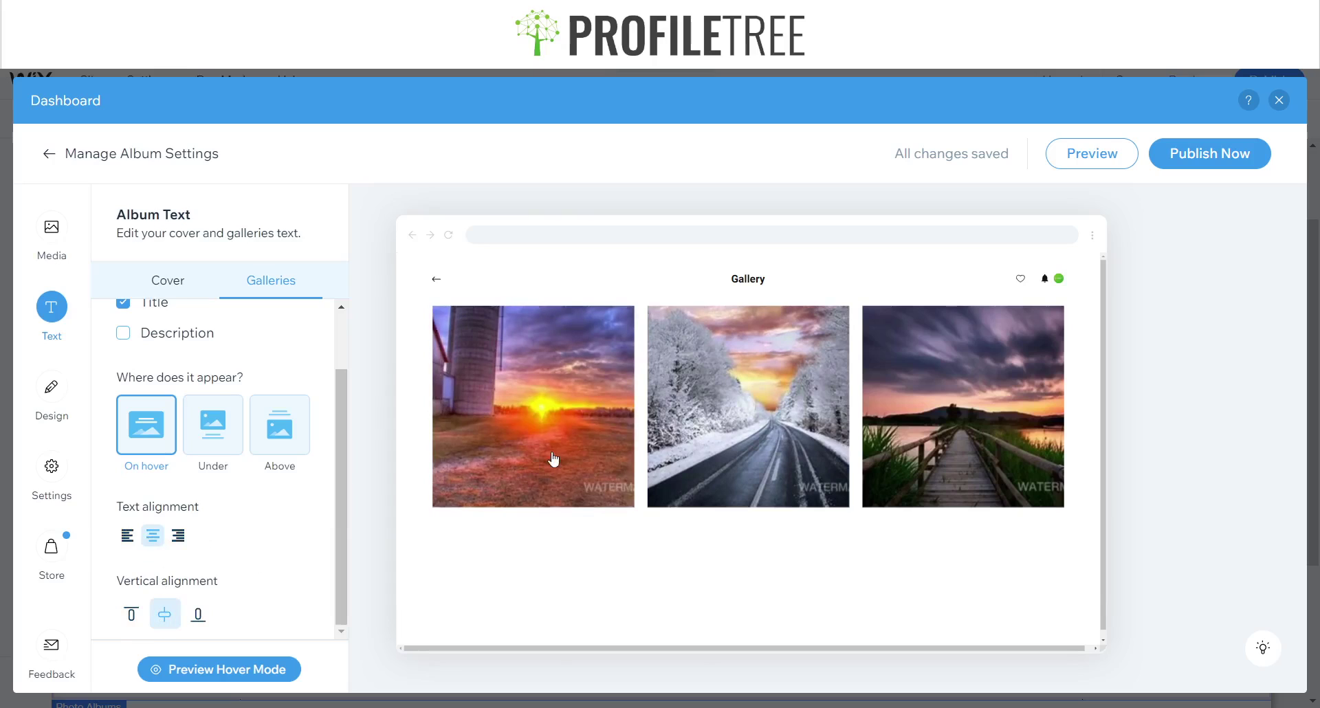
# - Try the Collage and Masonry gallery layouts and apply the Slider layout, checking its photos in the album preview
pyautogui.click(66, 390)
pyautogui.click(272, 292)
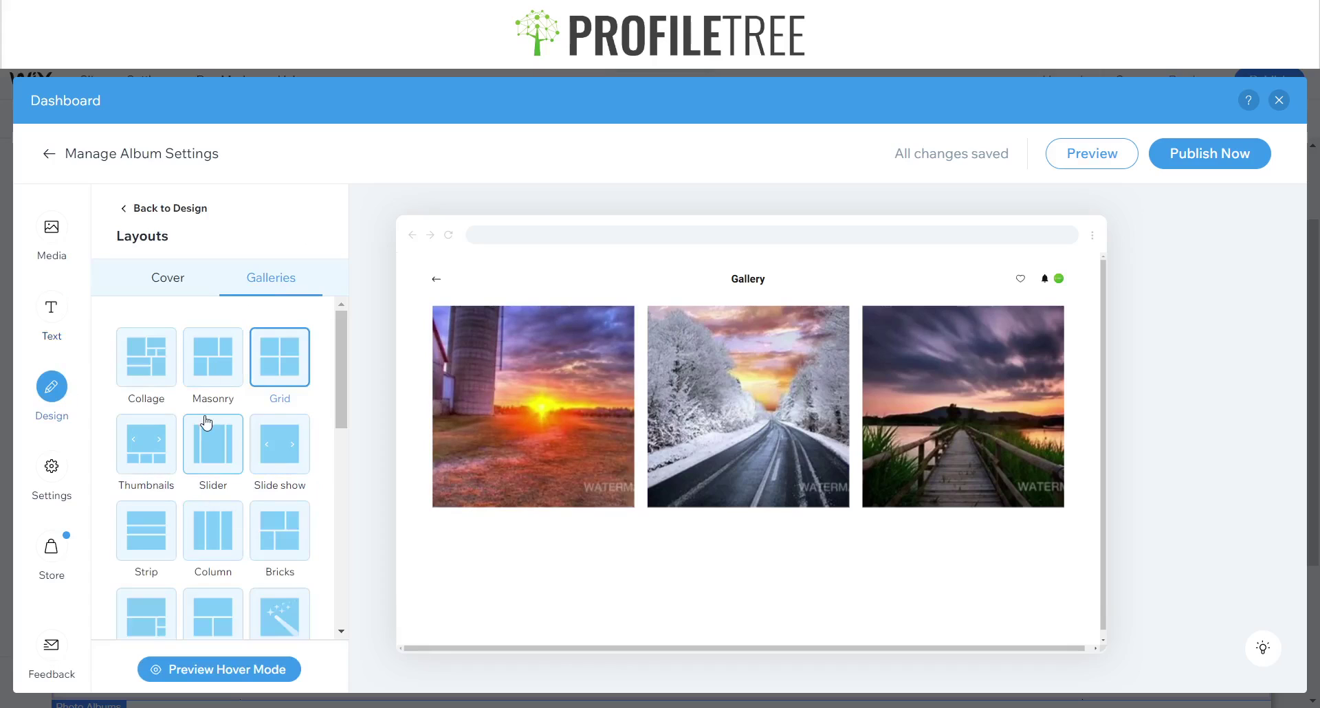
pyautogui.click(155, 374)
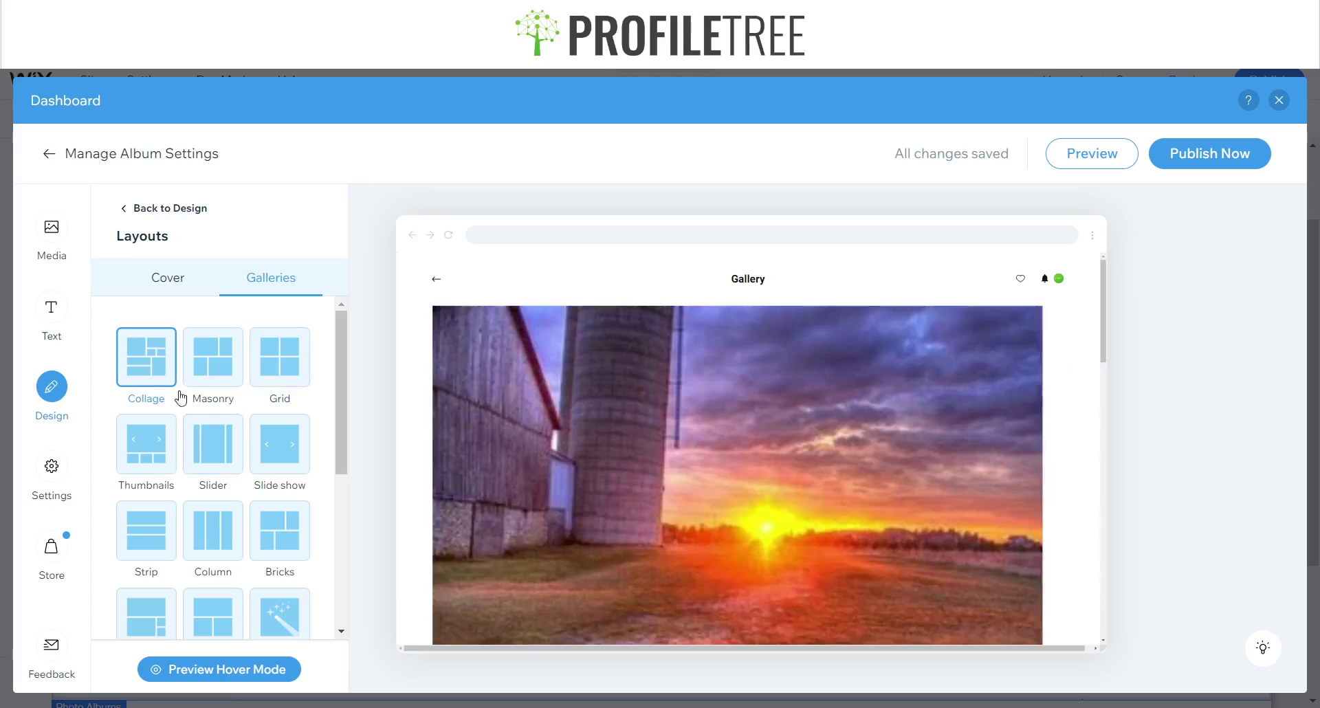
pyautogui.scroll(-10, 521, 466)
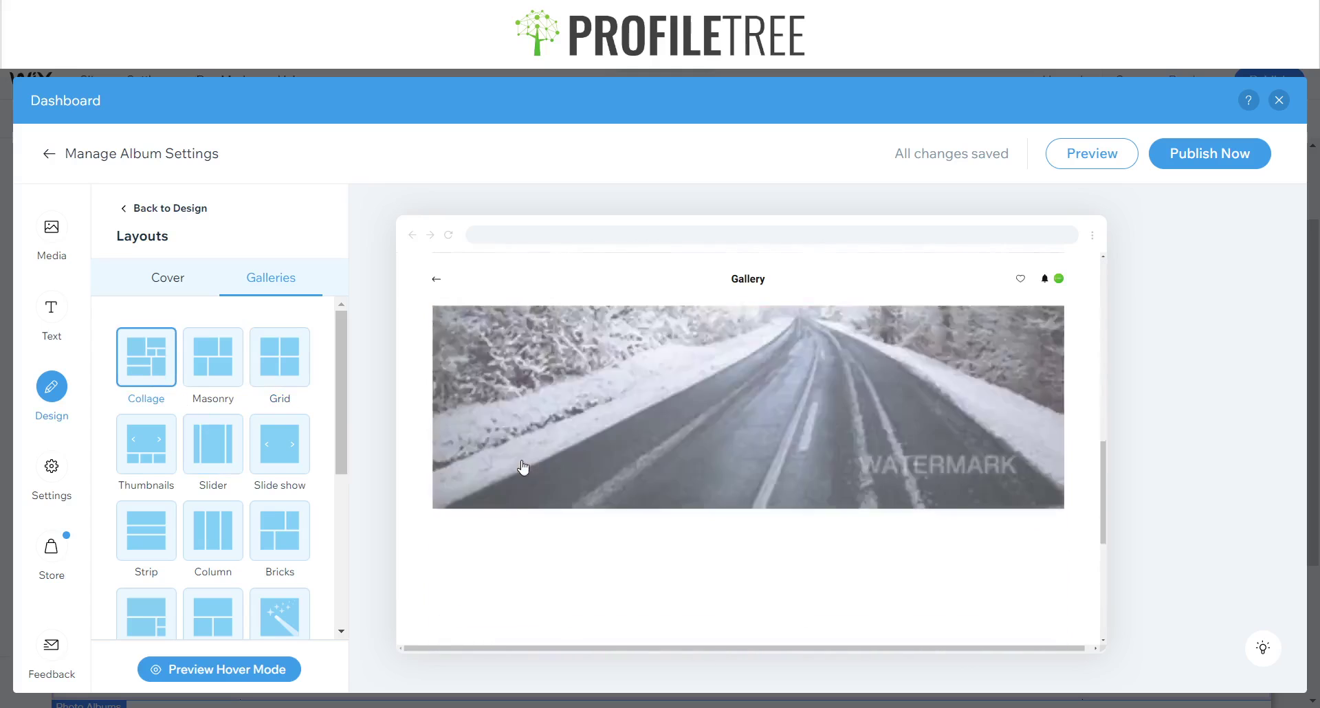
pyautogui.click(244, 372)
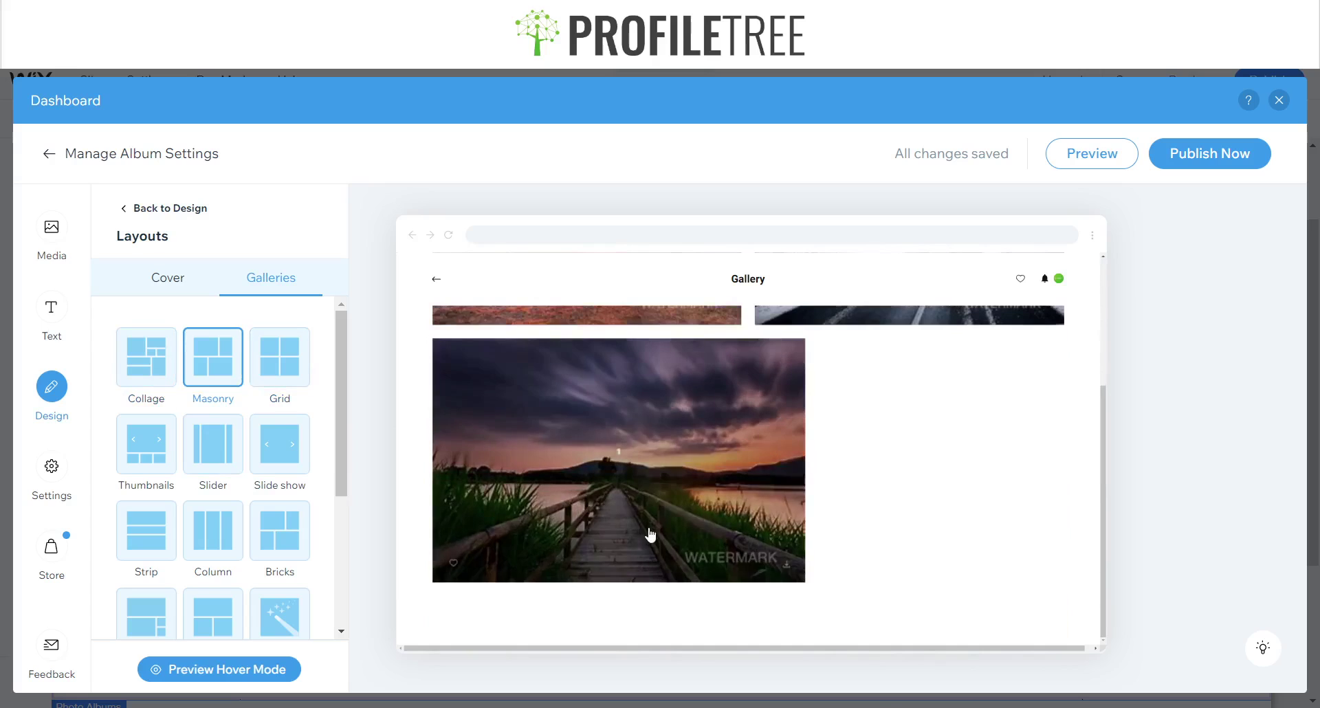
pyautogui.scroll(3, 648, 533)
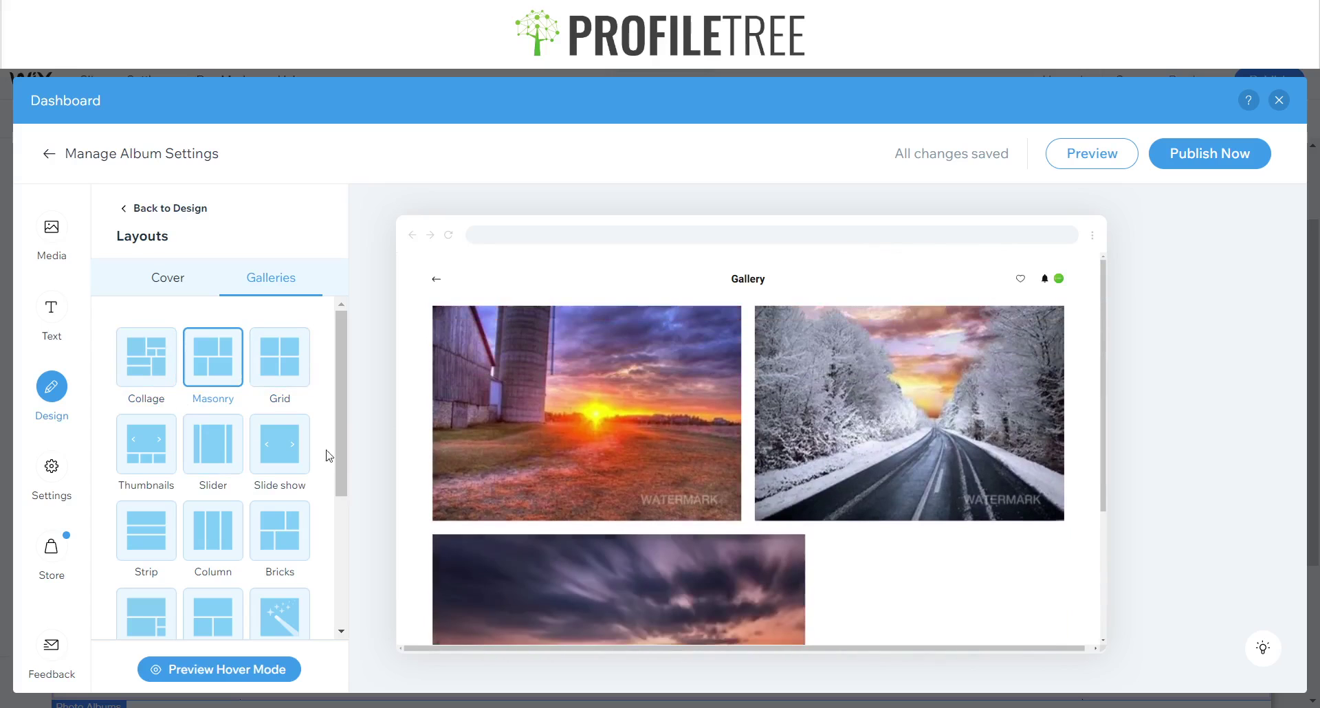
pyautogui.click(220, 460)
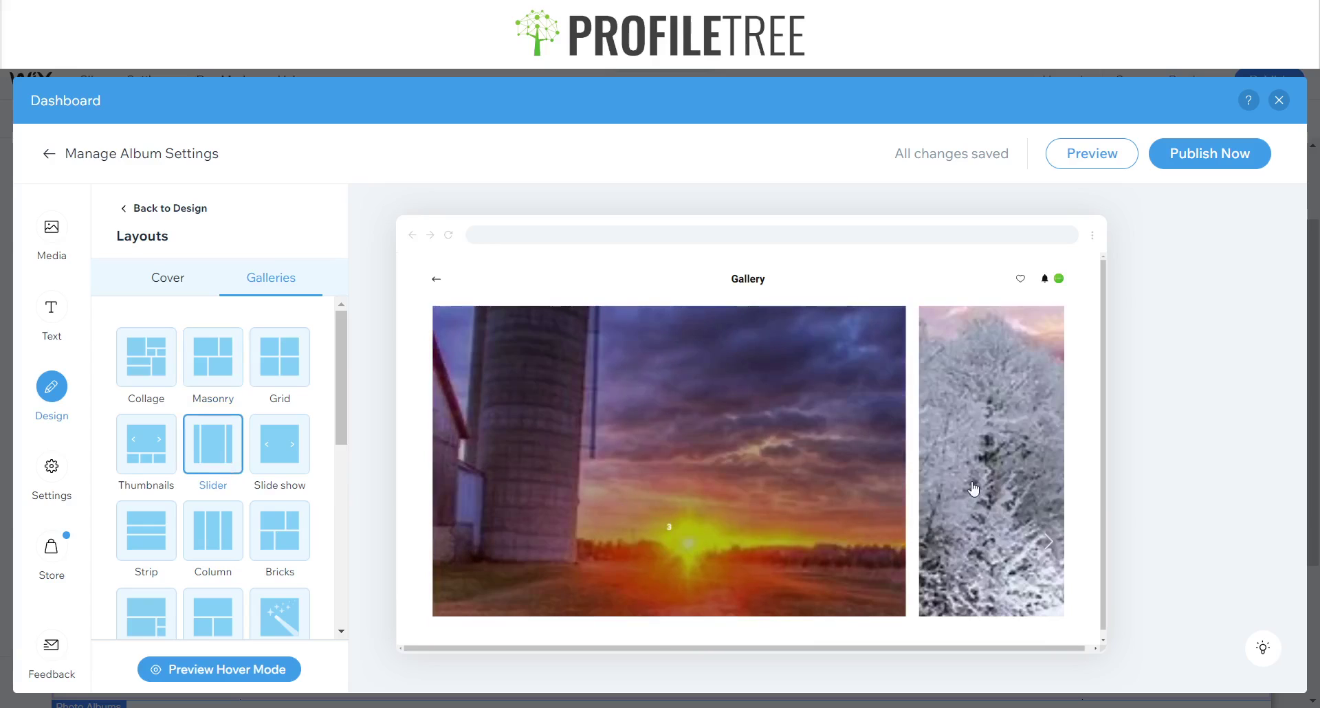
pyautogui.click(1056, 466)
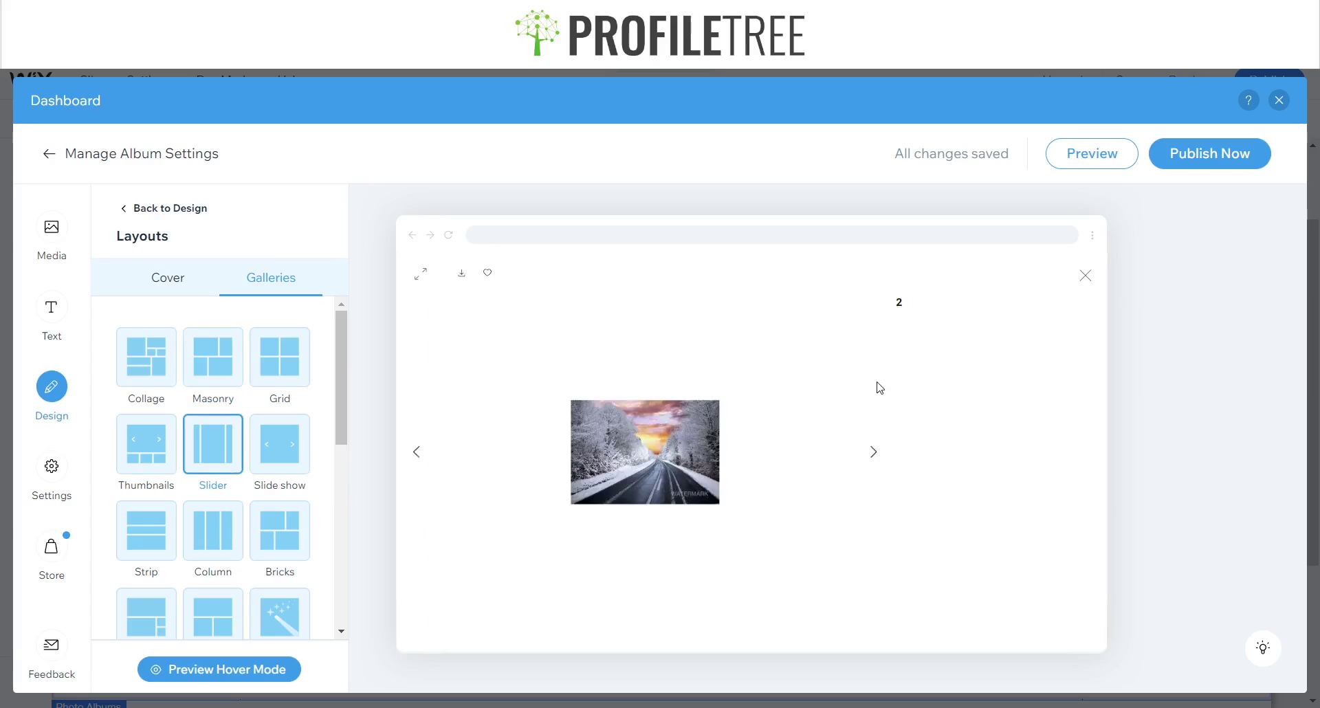
pyautogui.click(417, 454)
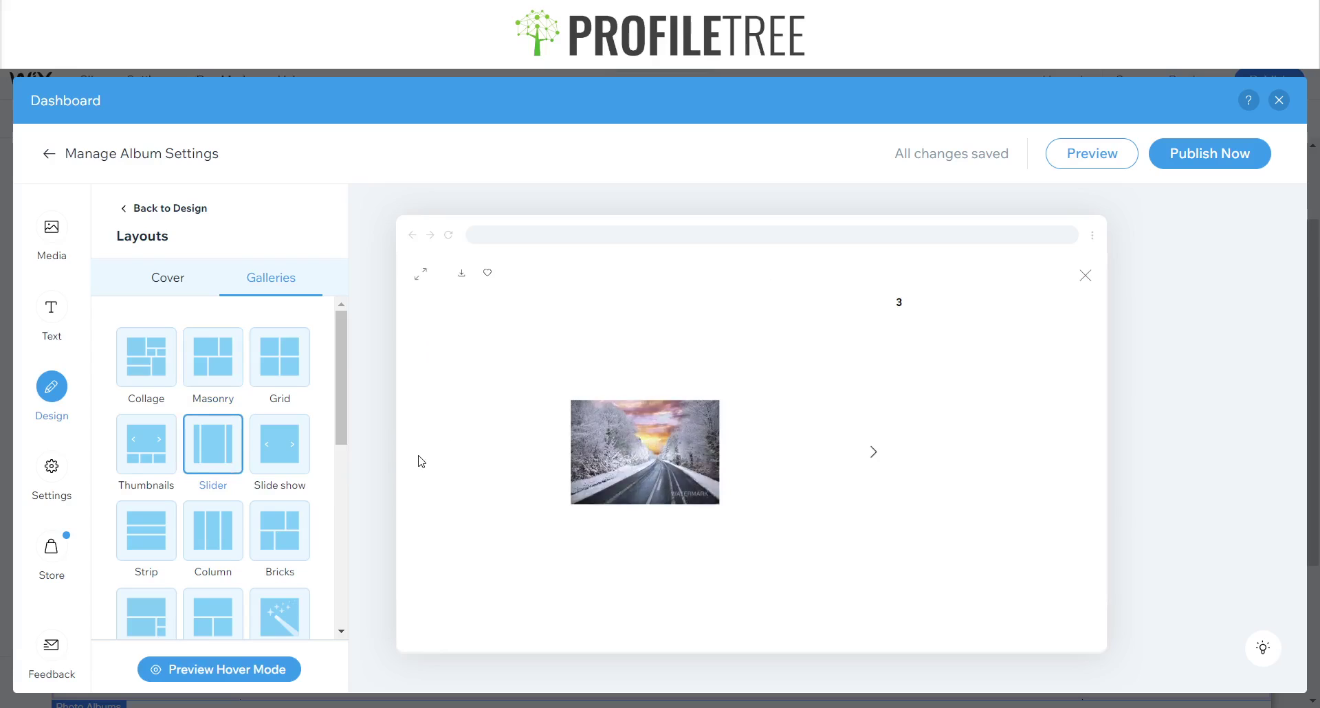
# - Check the Album URL settings, go back to the album's management page and reopen the album for editing
pyautogui.click(46, 467)
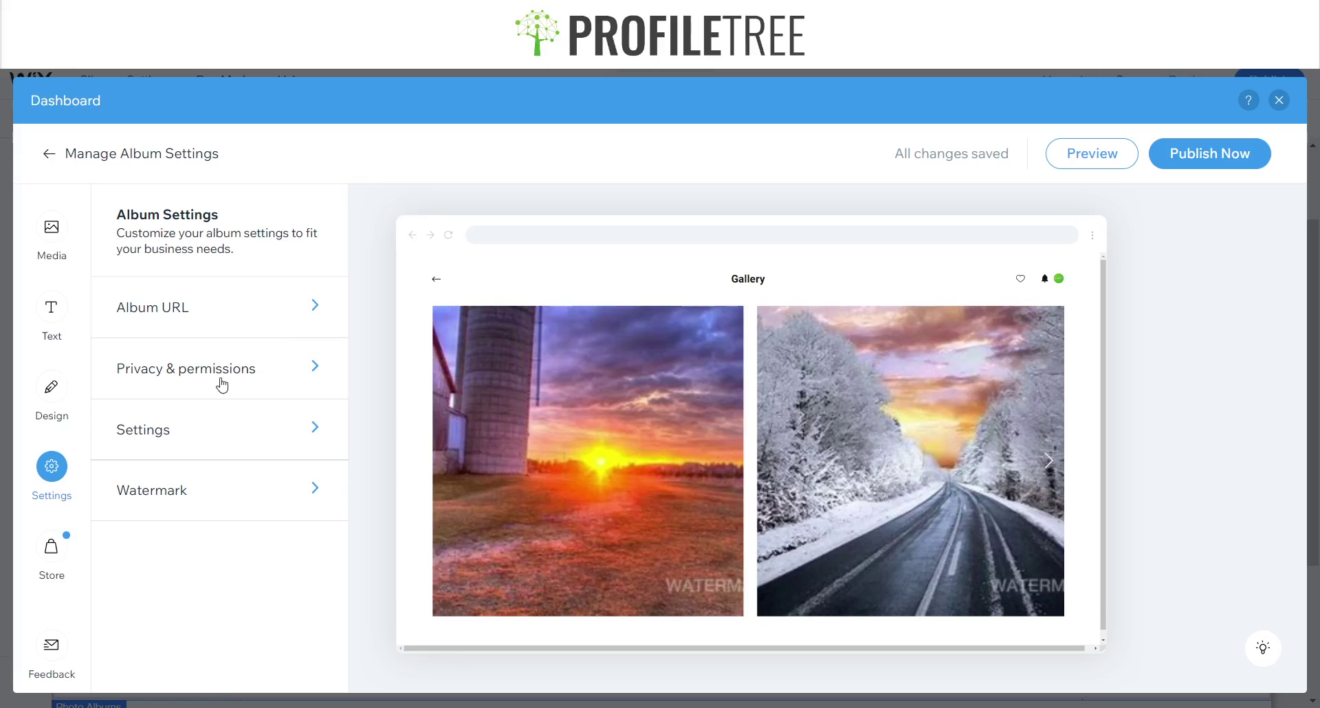
pyautogui.click(249, 332)
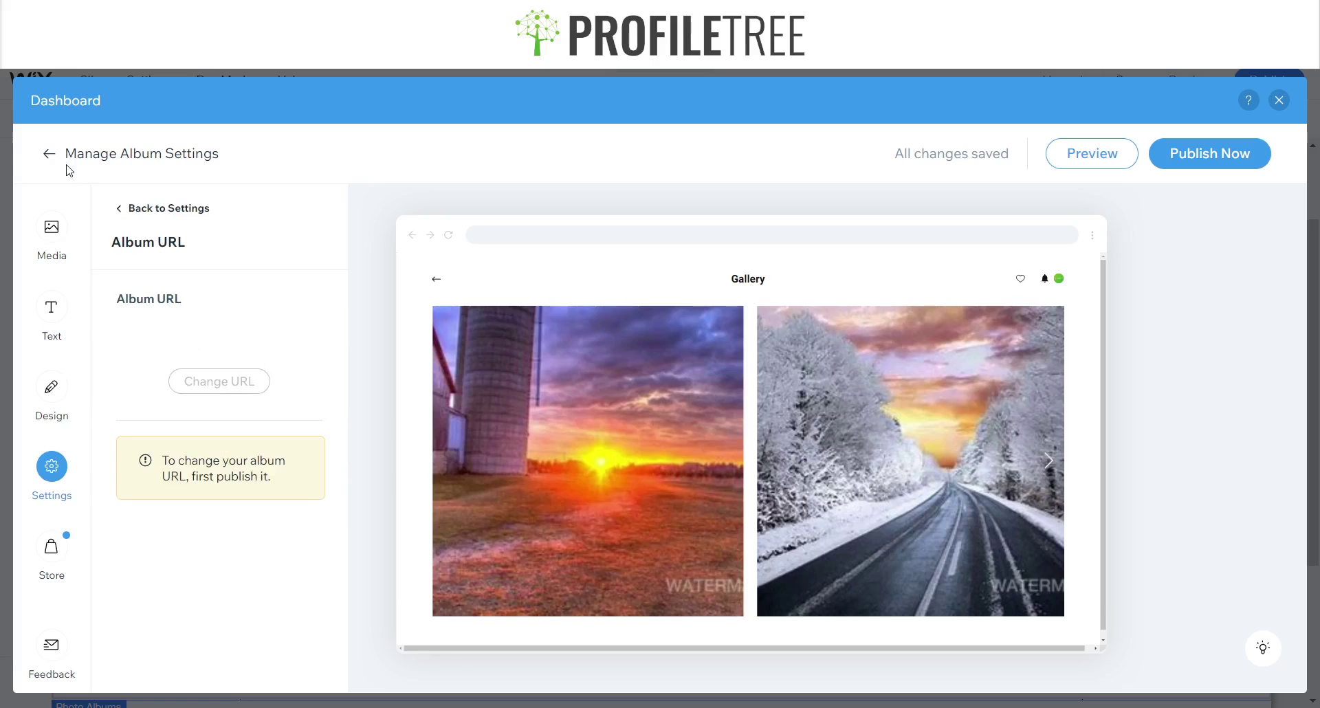
pyautogui.click(49, 153)
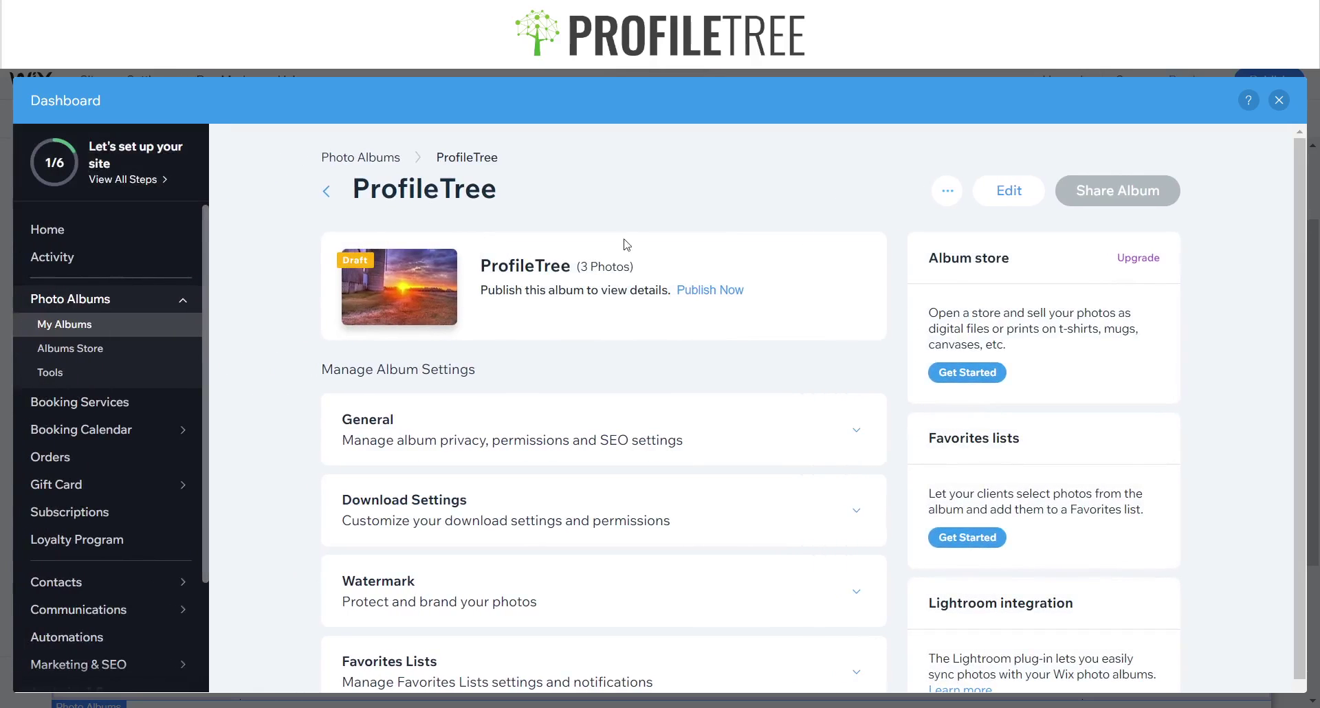
pyautogui.click(1009, 190)
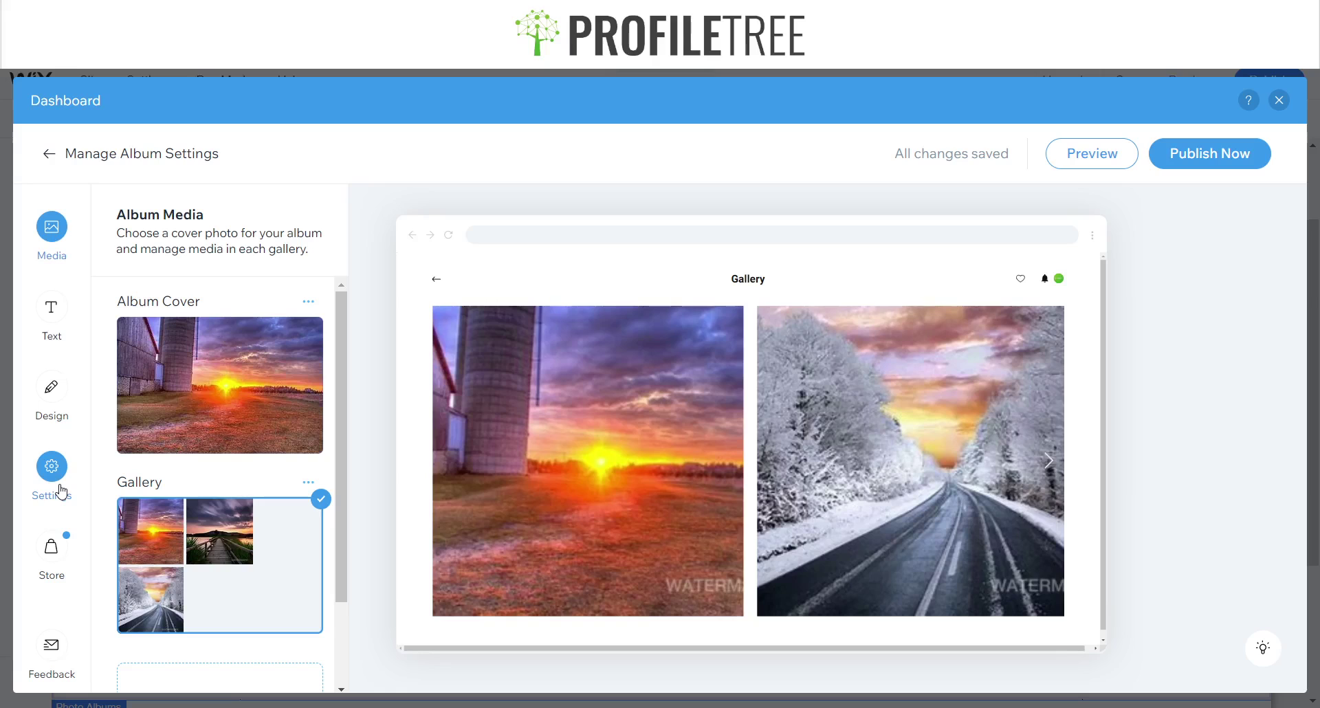
# - Restrict album access to password holders, set and save the album password, and dismiss the browser's password warning
pyautogui.click(61, 491)
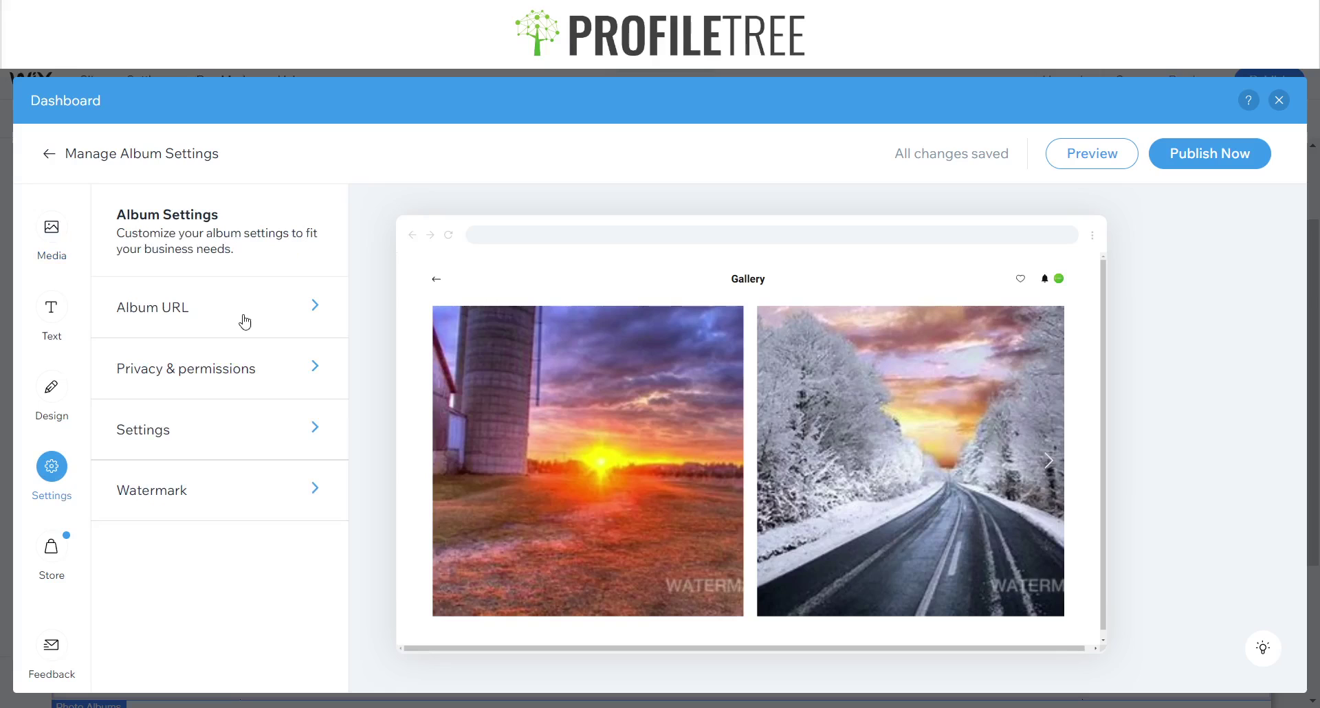
pyautogui.click(234, 375)
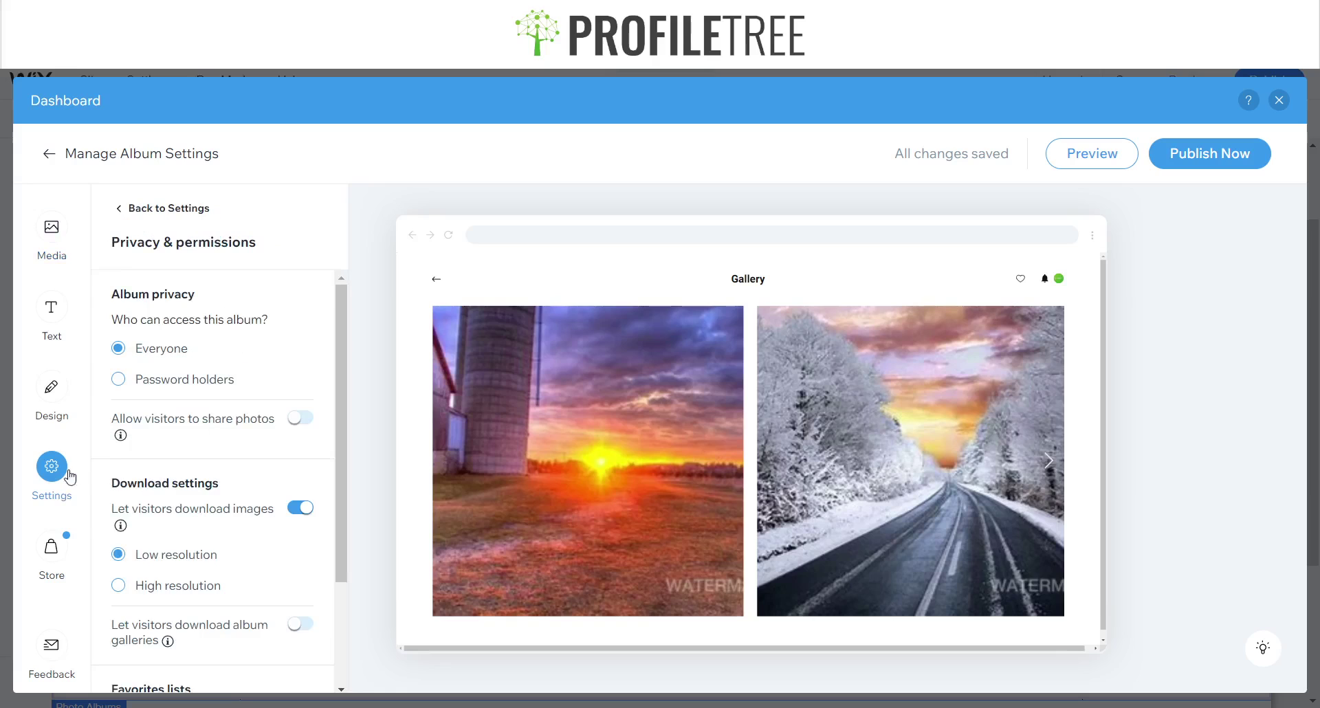
pyautogui.click(125, 379)
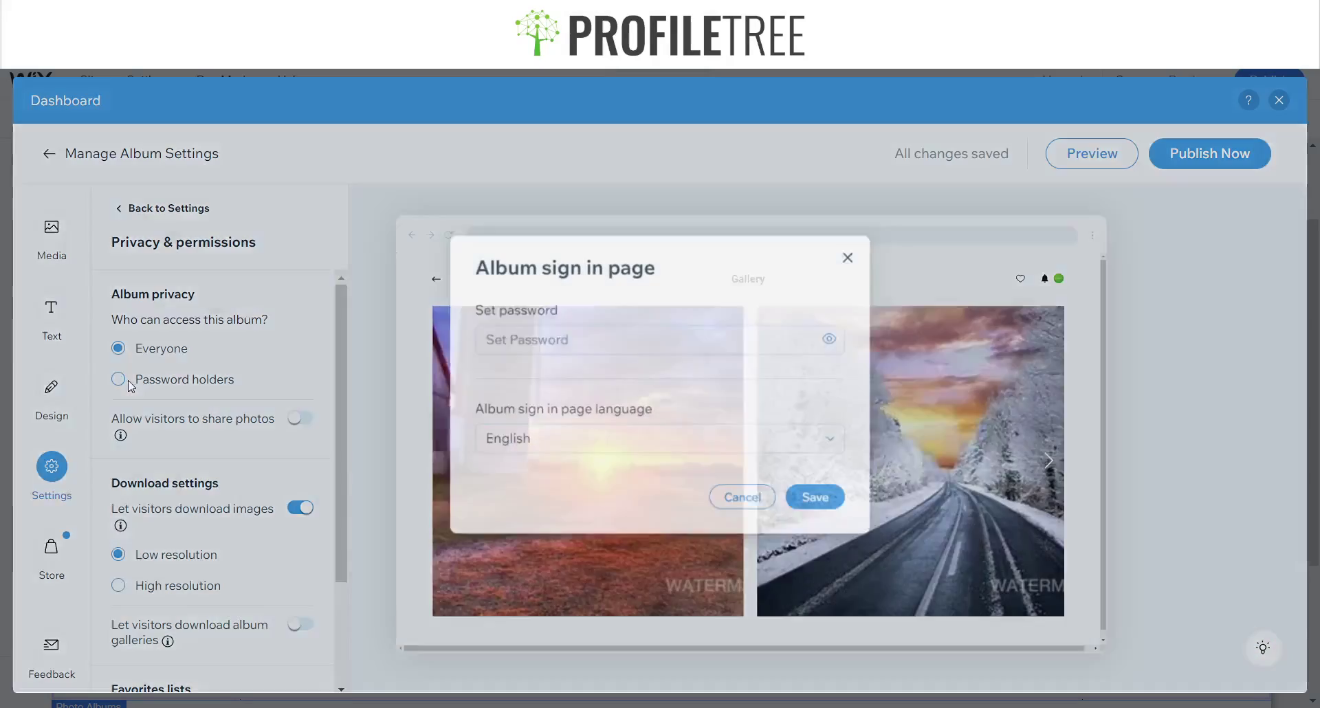
pyautogui.click(568, 347)
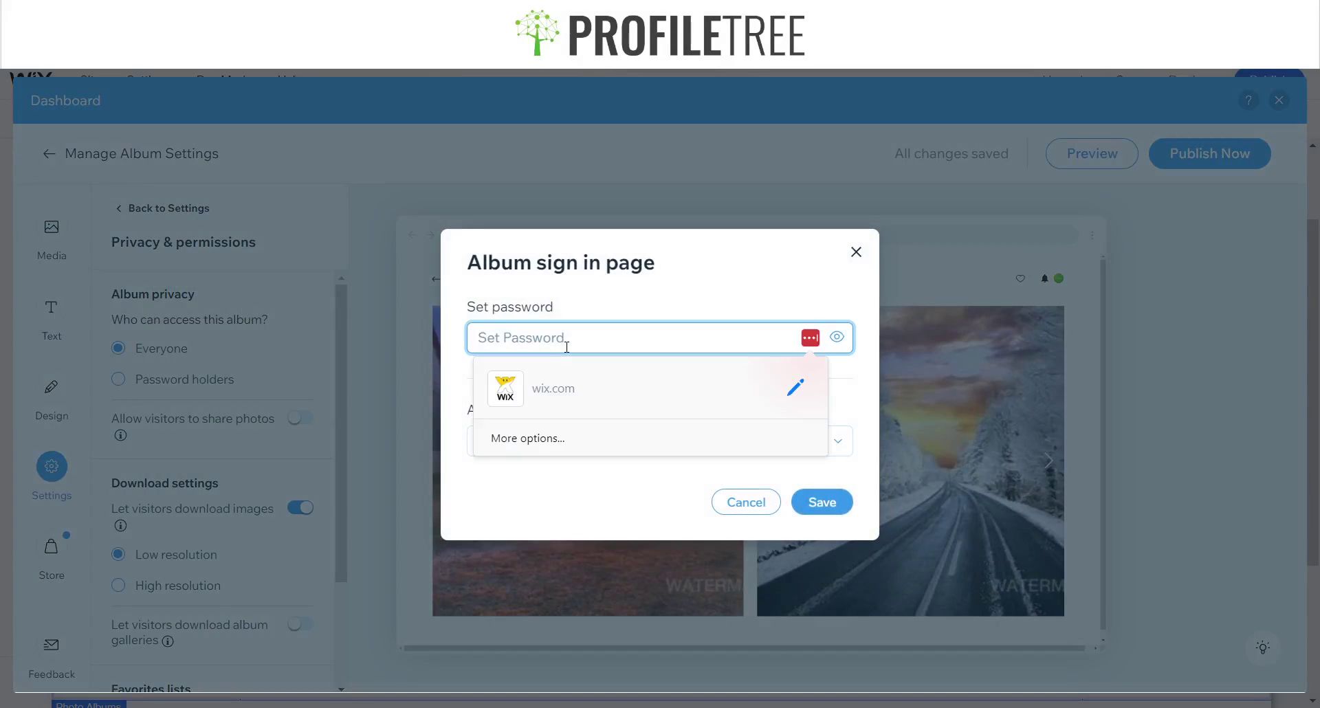
pyautogui.write('1')
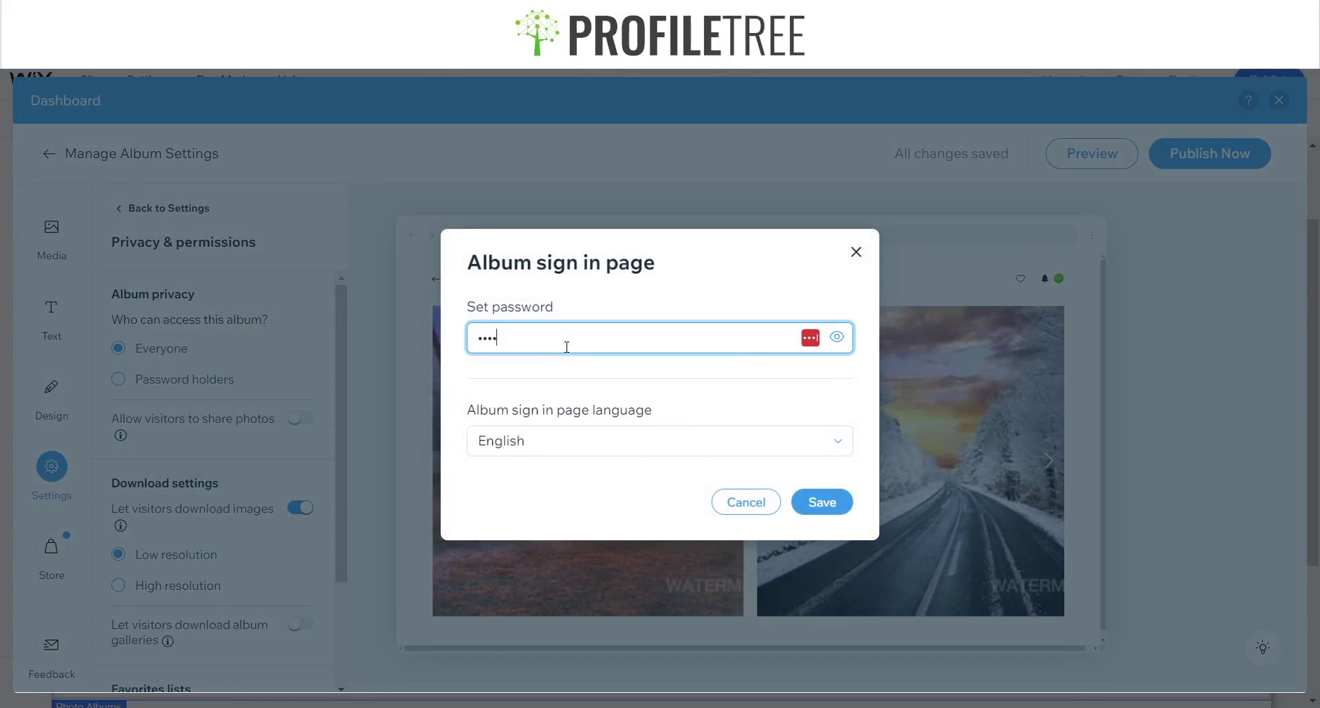
pyautogui.click(837, 337)
pyautogui.click(837, 336)
pyautogui.click(824, 504)
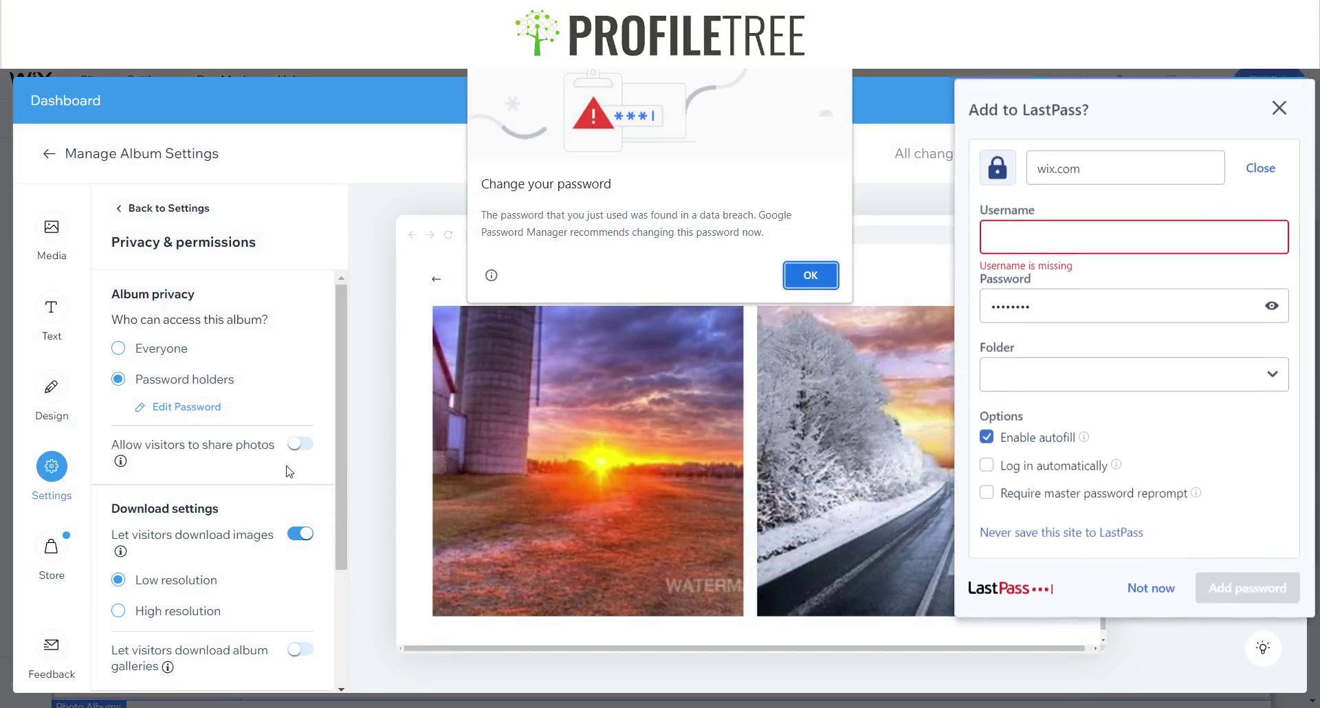
pyautogui.click(802, 276)
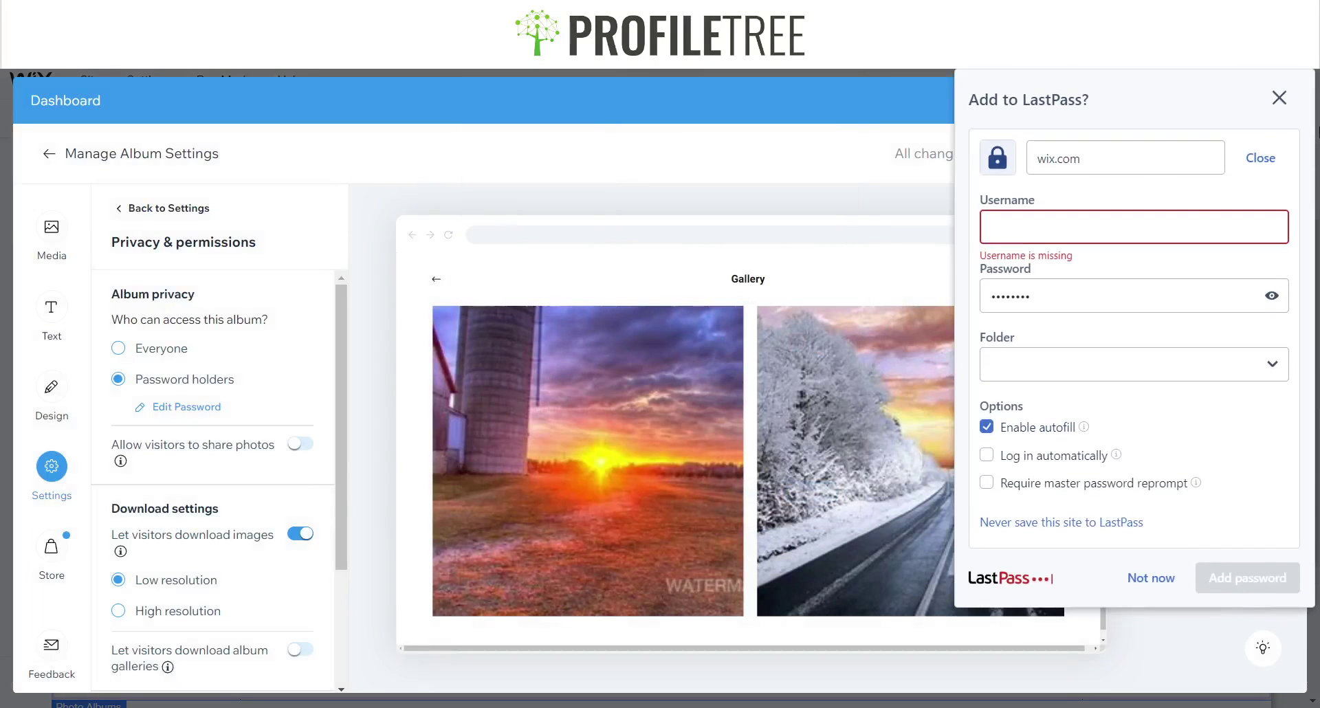
# - Dismiss the offer to save the password and try high-resolution image downloads, returning the album's download setting to low resolution
pyautogui.click(1279, 98)
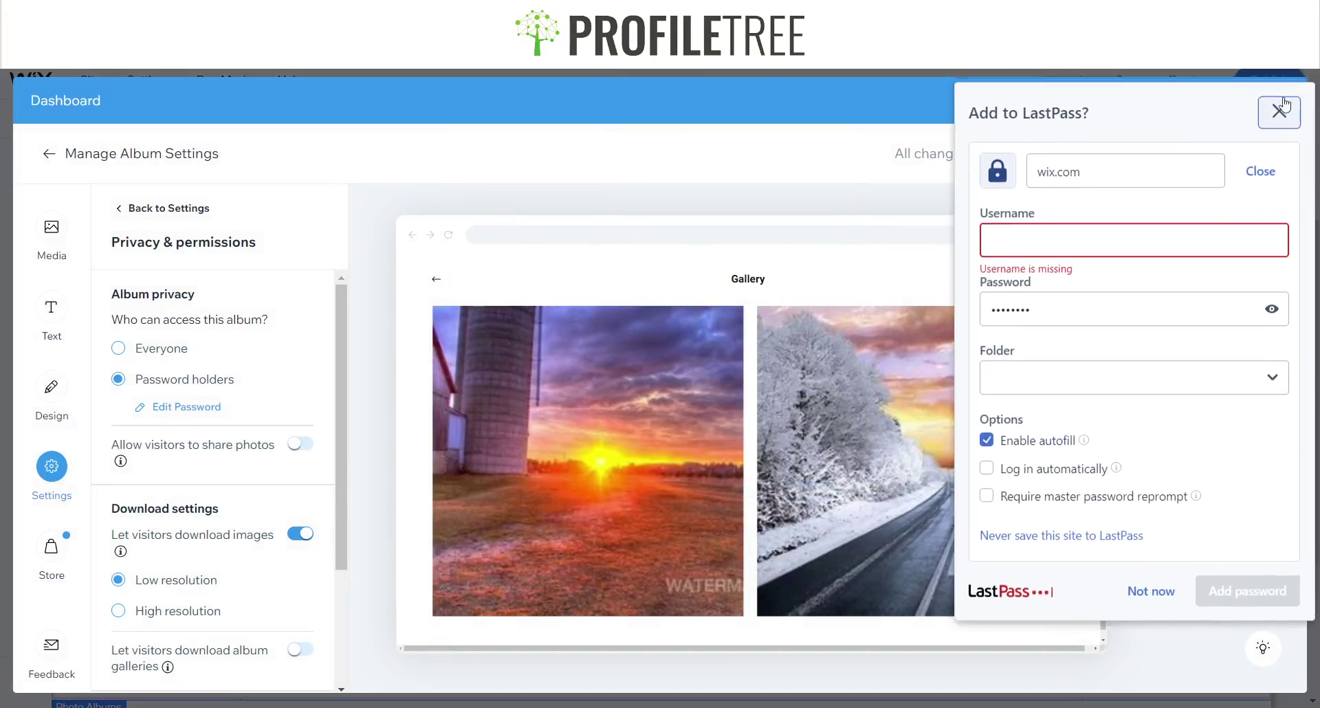
pyautogui.scroll(-1, 230, 460)
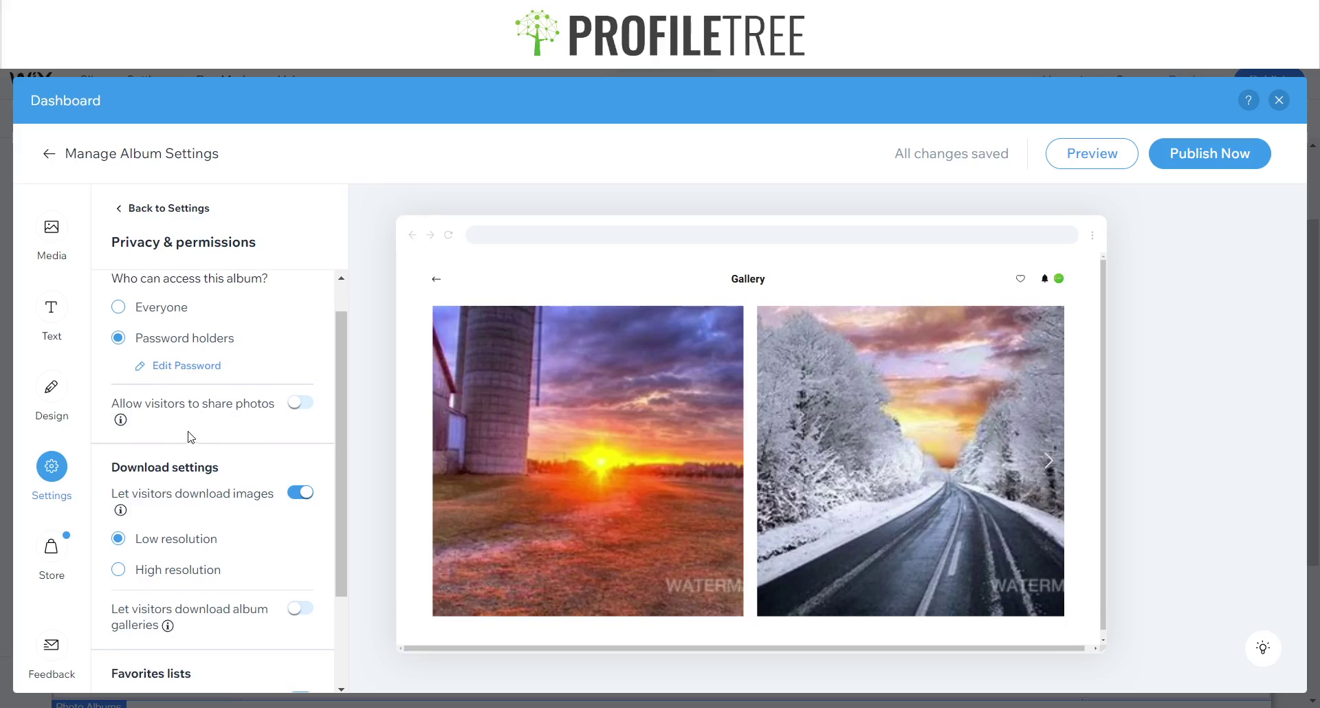
pyautogui.scroll(-2, 229, 440)
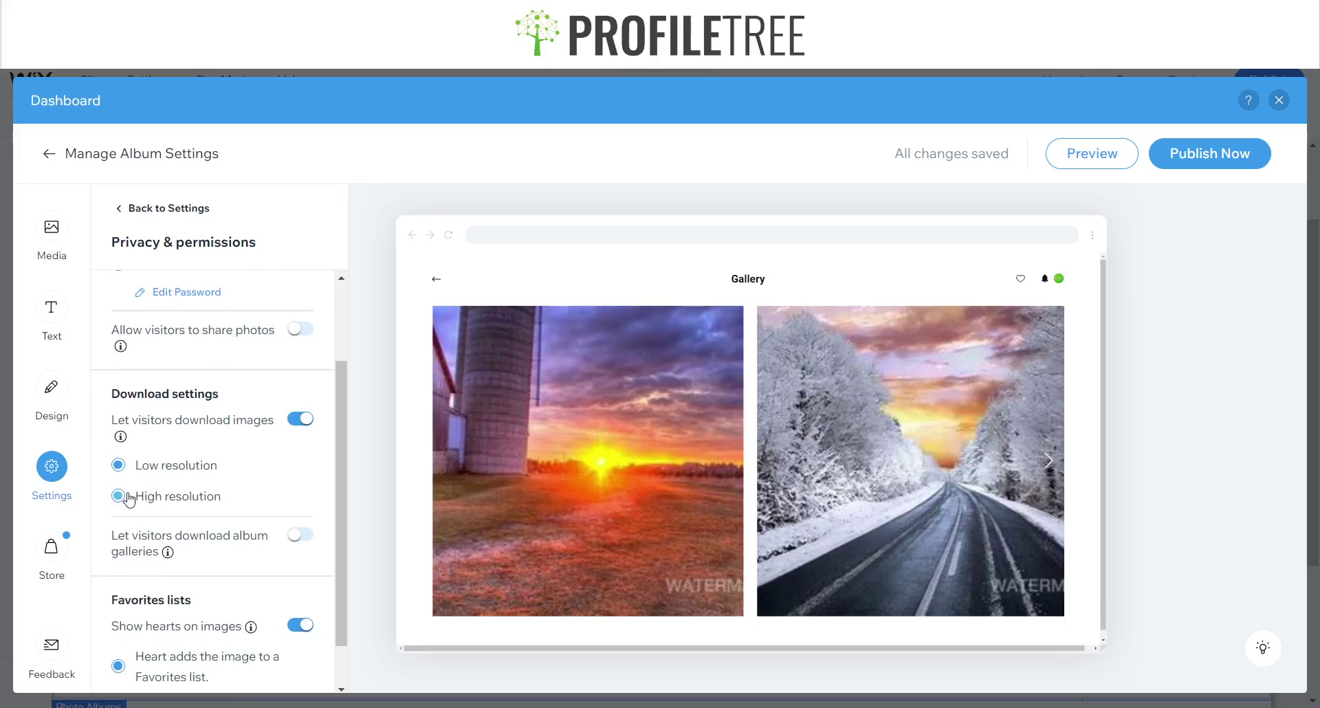
pyautogui.click(118, 495)
pyautogui.click(119, 465)
# - Turn off the hearts on images in the album's favorites lists settings
pyautogui.scroll(-1, 210, 476)
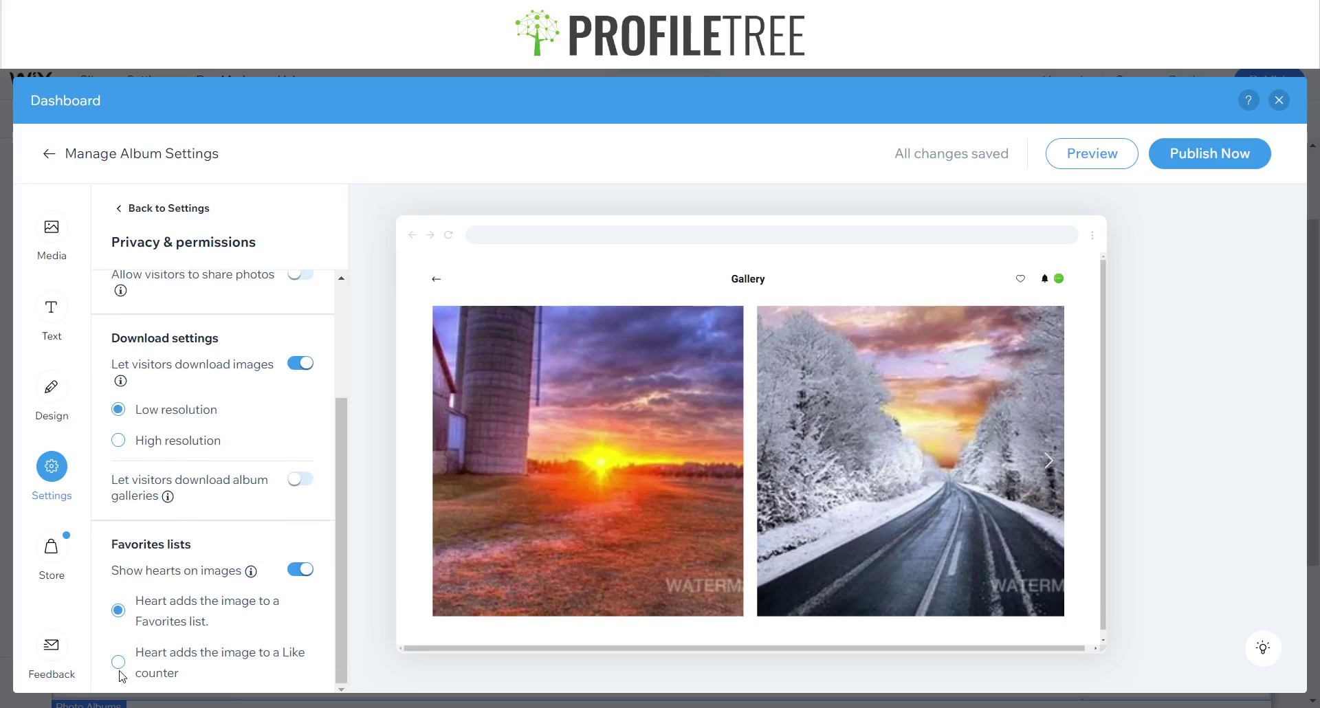
pyautogui.moveTo(578, 575)
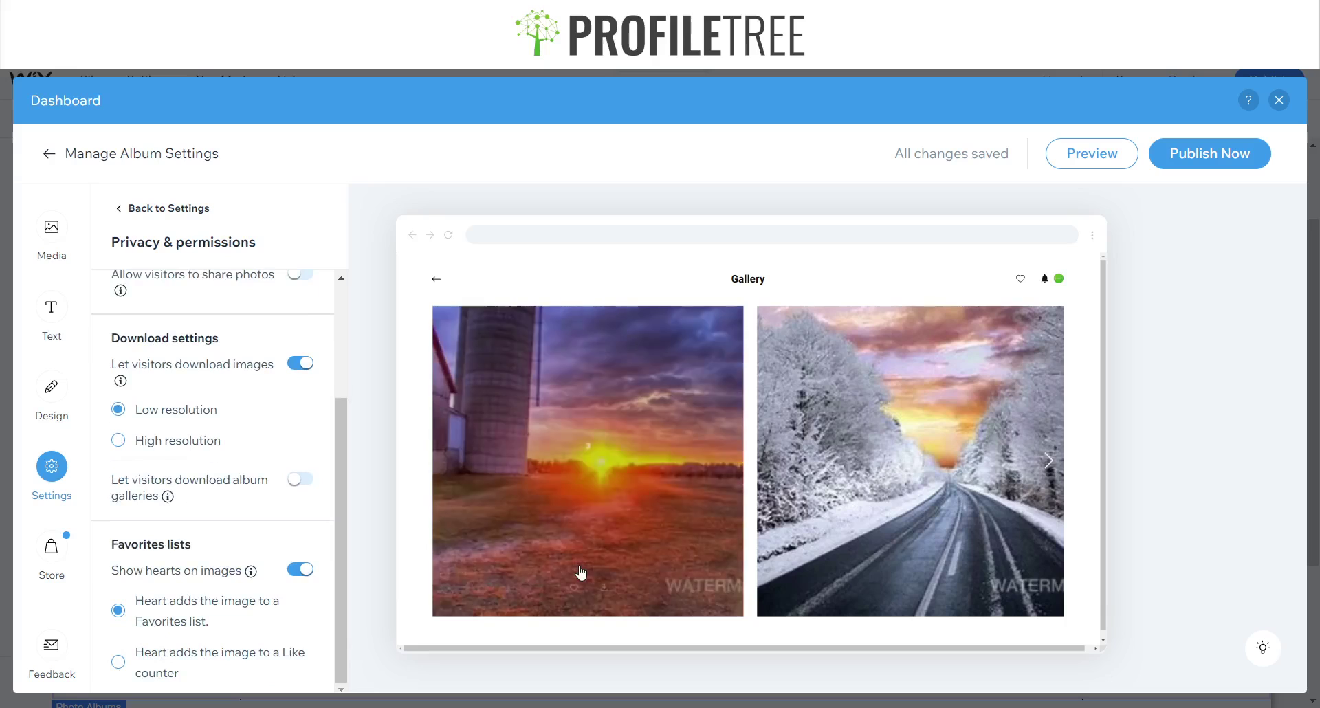
pyautogui.click(302, 570)
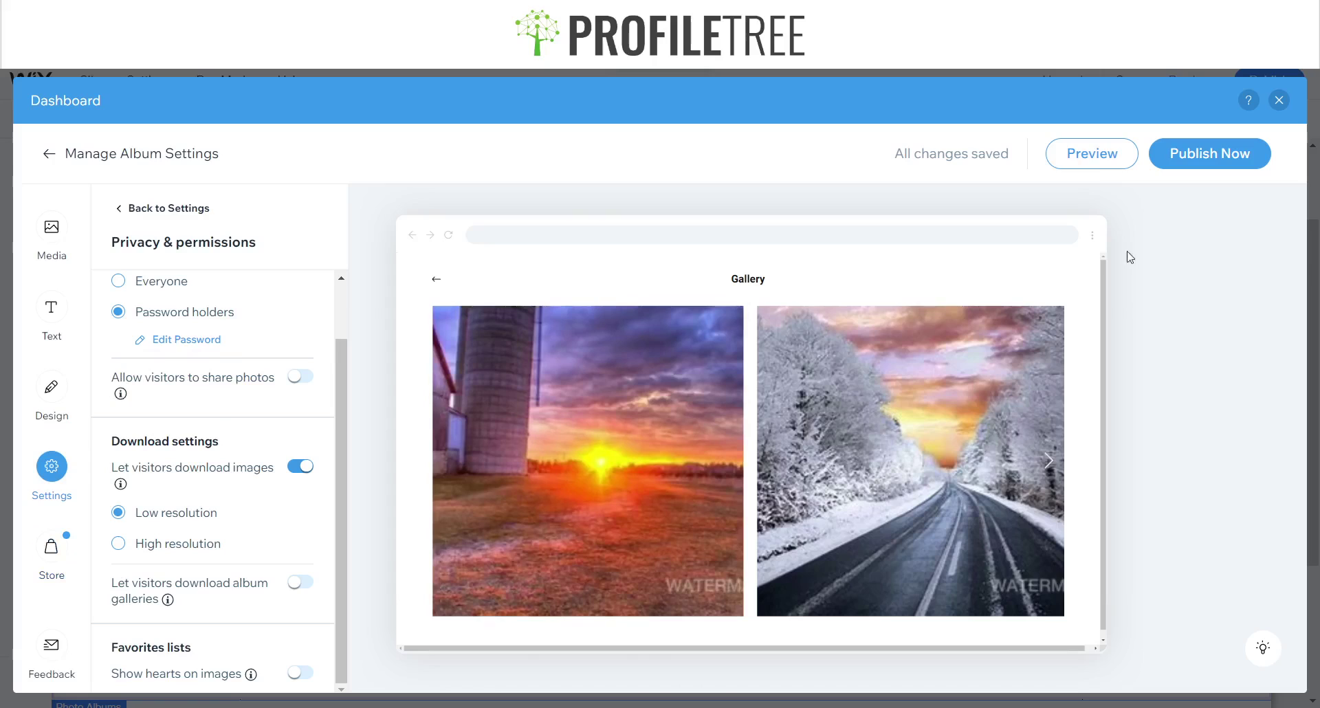
# - Check the gallery in the album preview, return to the album settings and publish the album
pyautogui.click(1103, 169)
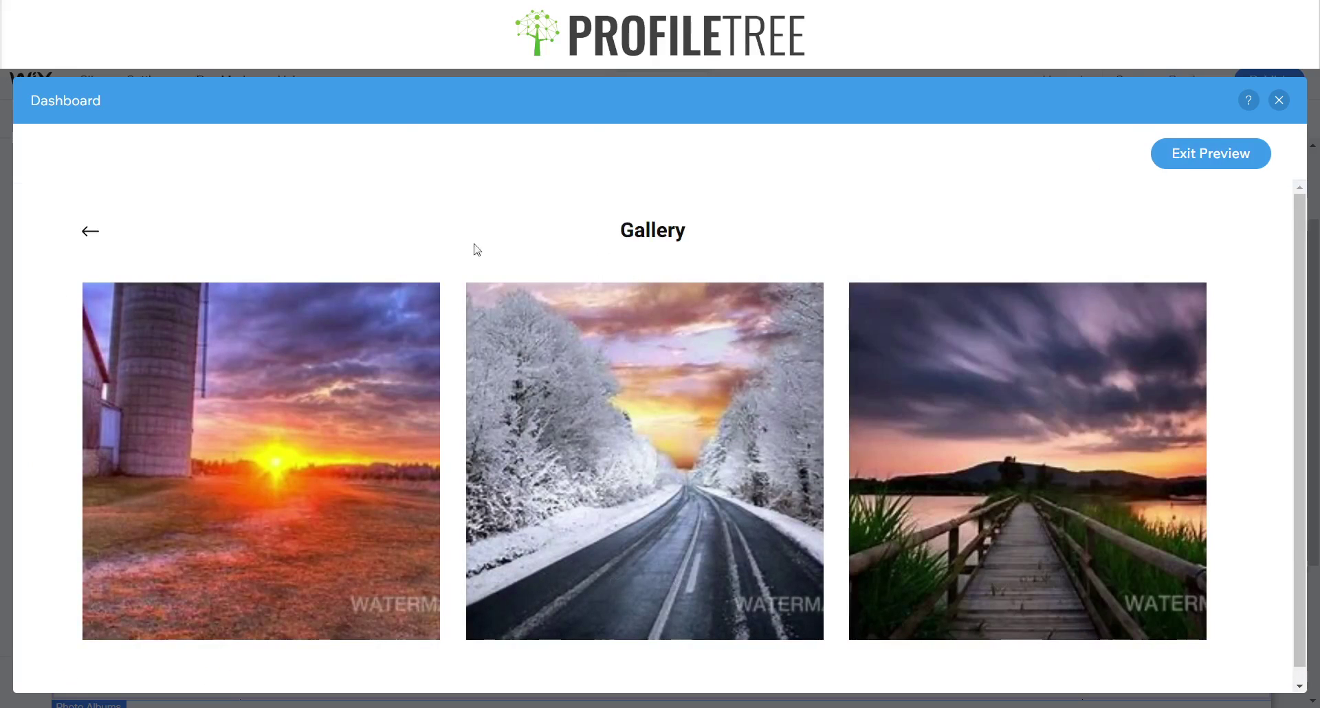
pyautogui.click(1191, 164)
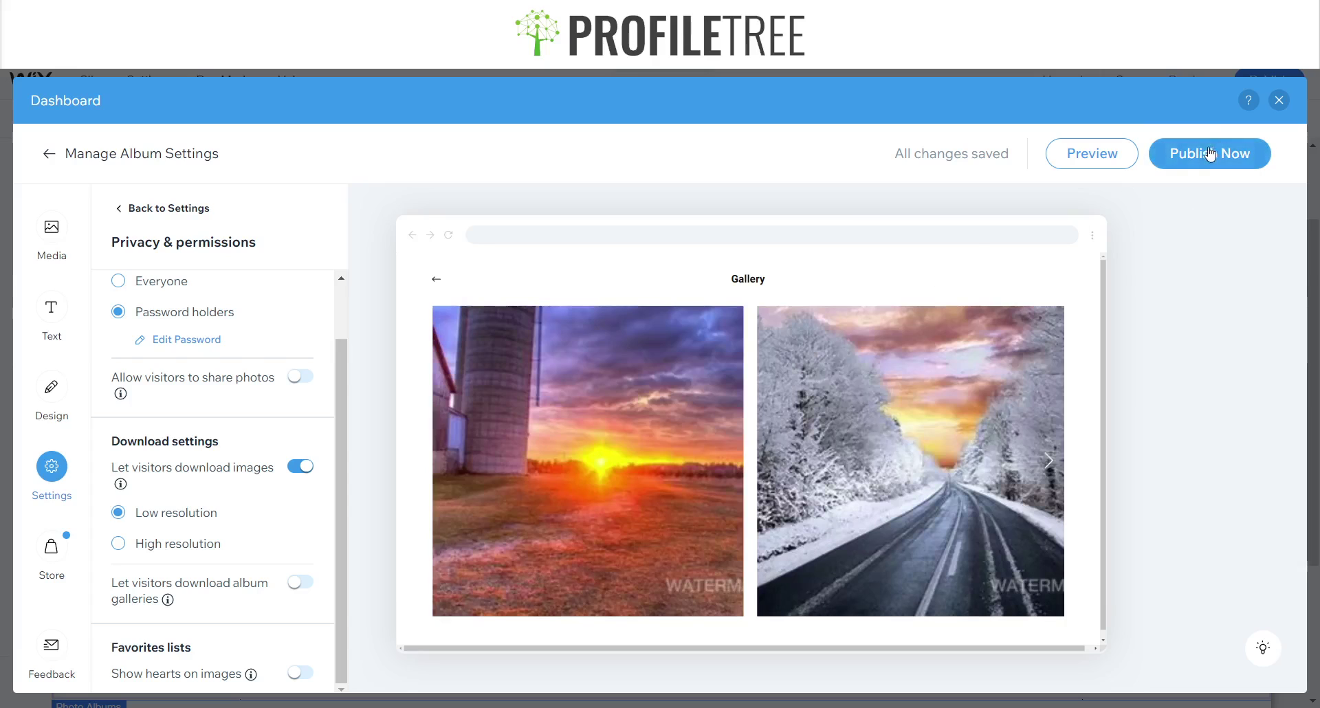
pyautogui.click(1209, 154)
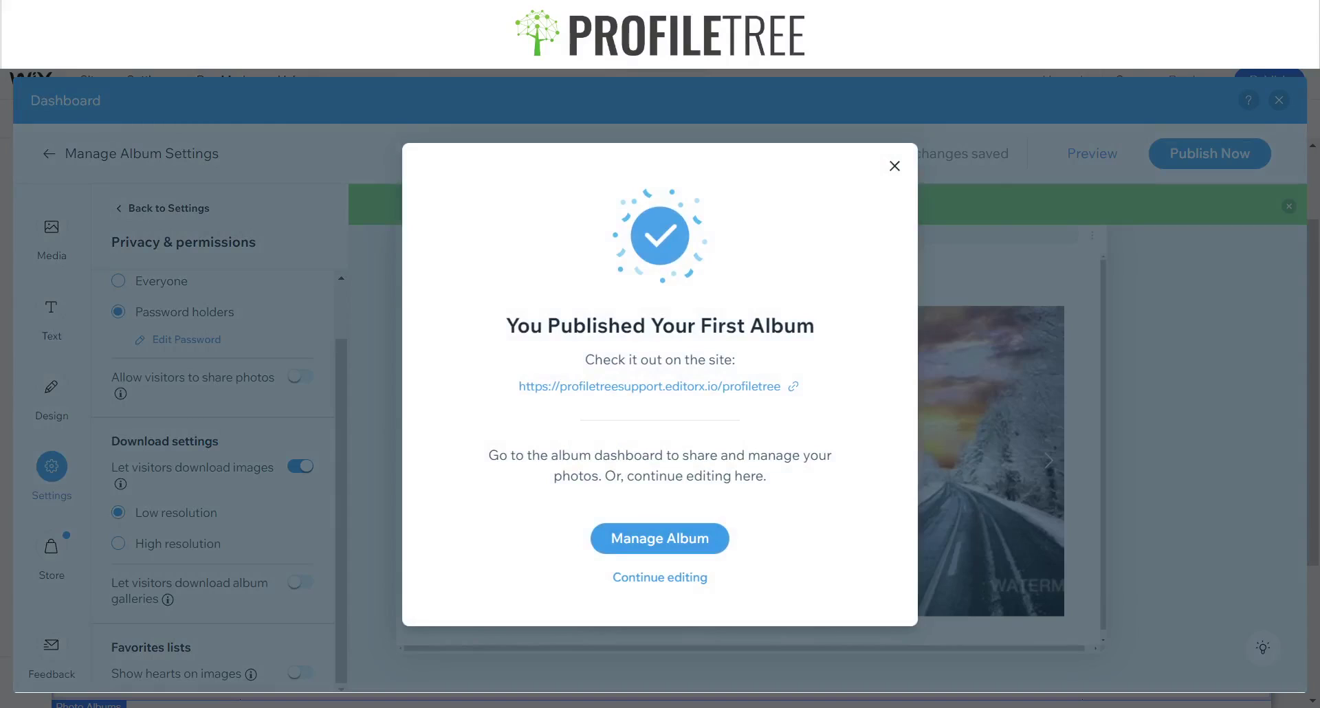
# - Go to the published album's management page and close the dashboard to return to the site editor
pyautogui.click(711, 548)
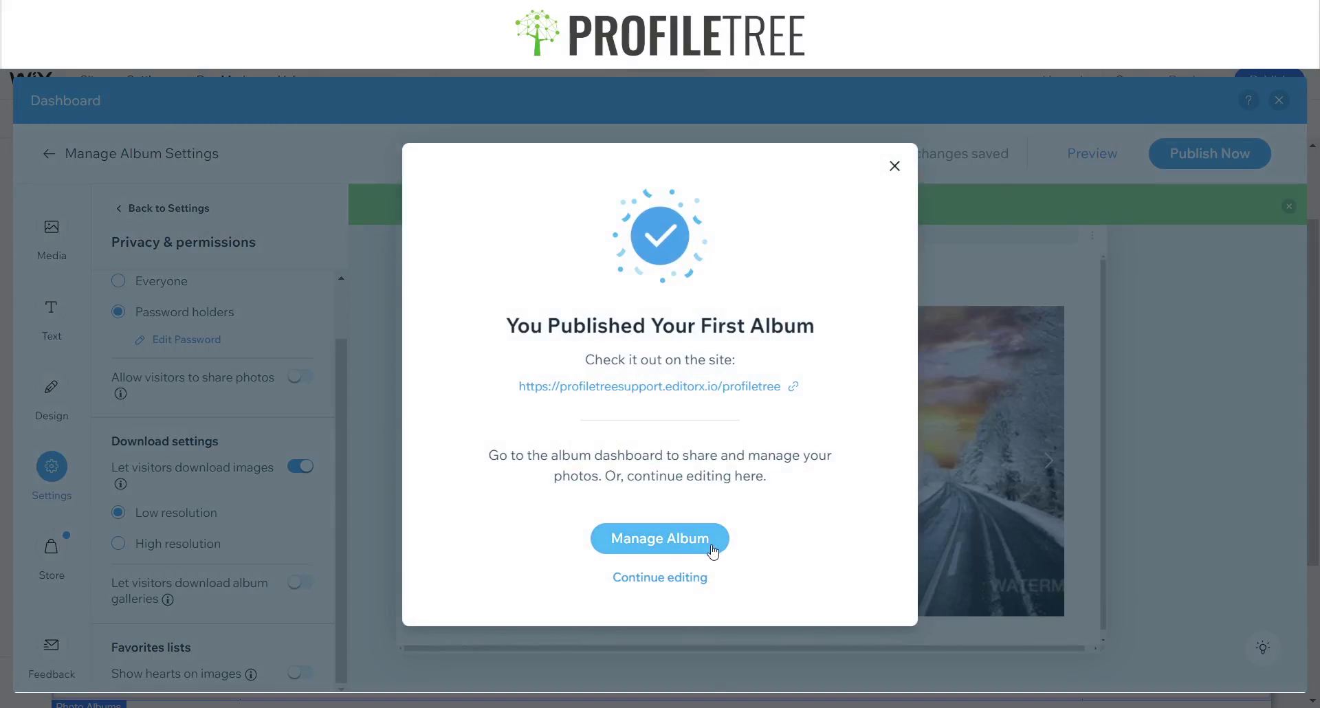
pyautogui.click(712, 549)
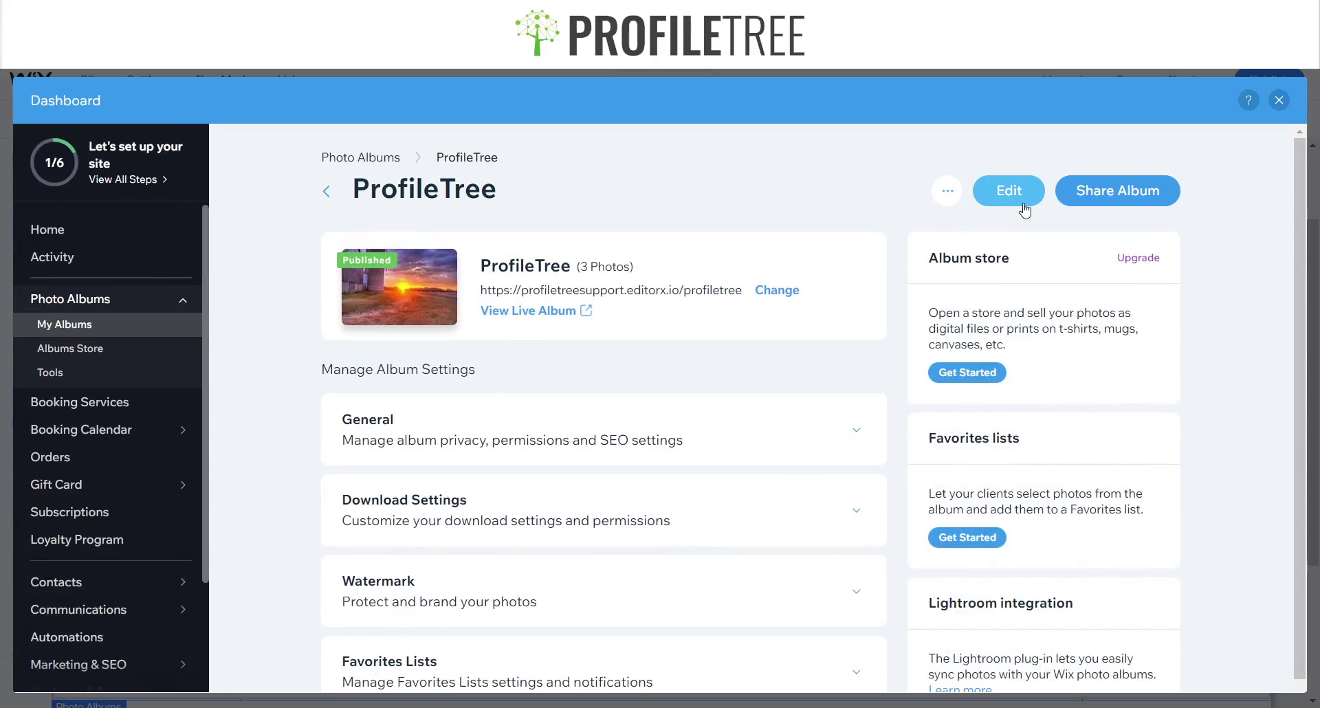
pyautogui.click(1278, 100)
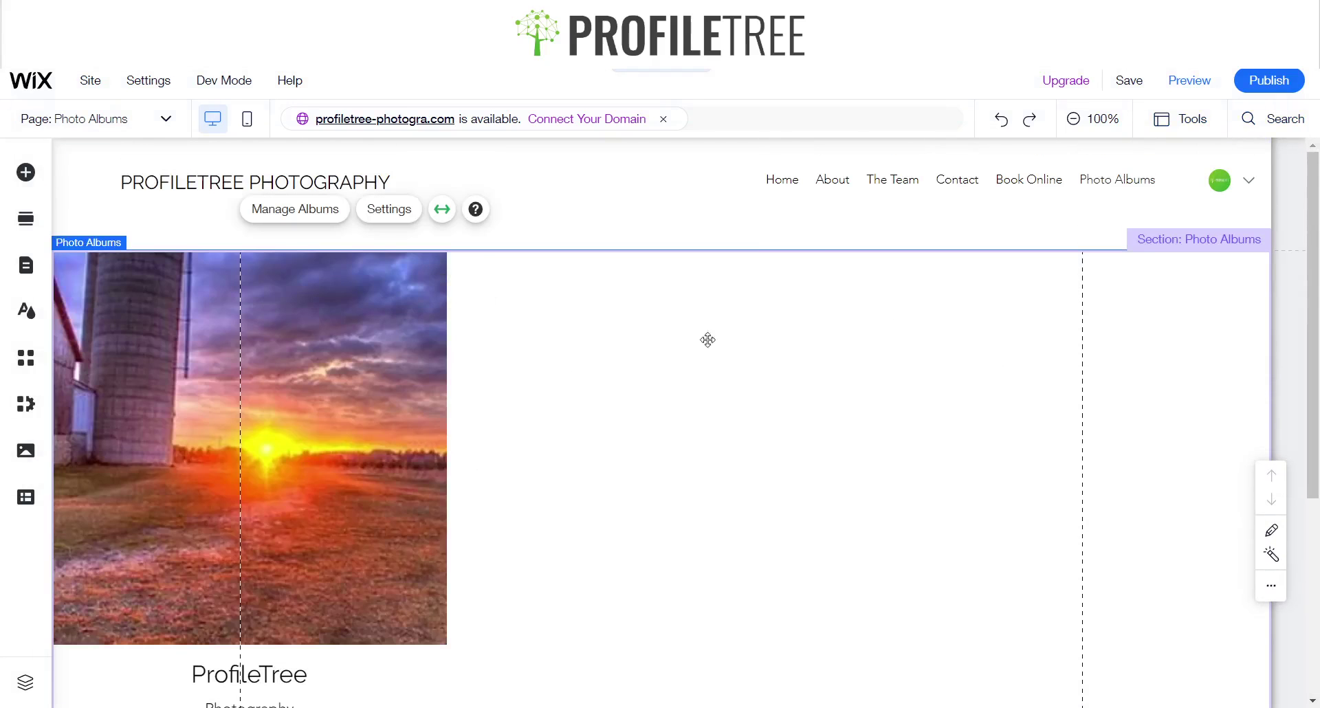
# - Look over the Photo Albums page in the editor and in site preview to check the album's cover, title and subtitle
pyautogui.scroll(-2, 333, 427)
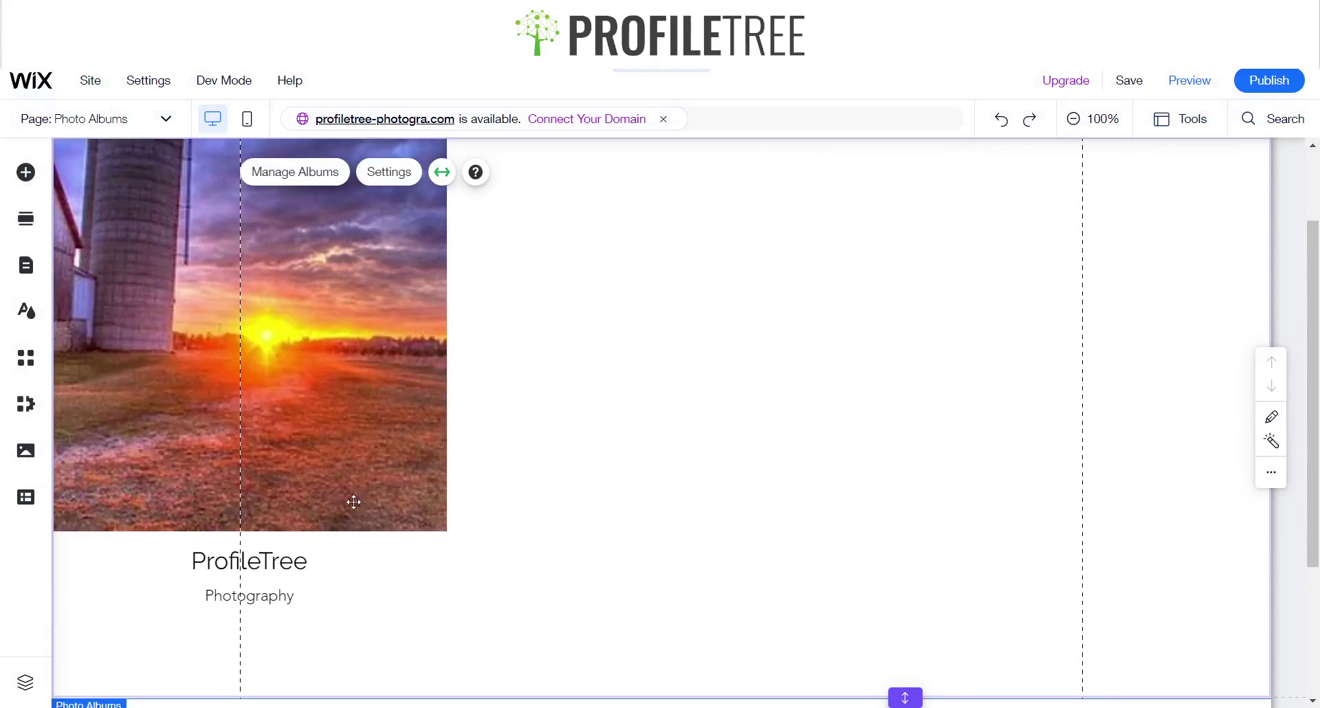
pyautogui.scroll(2, 772, 321)
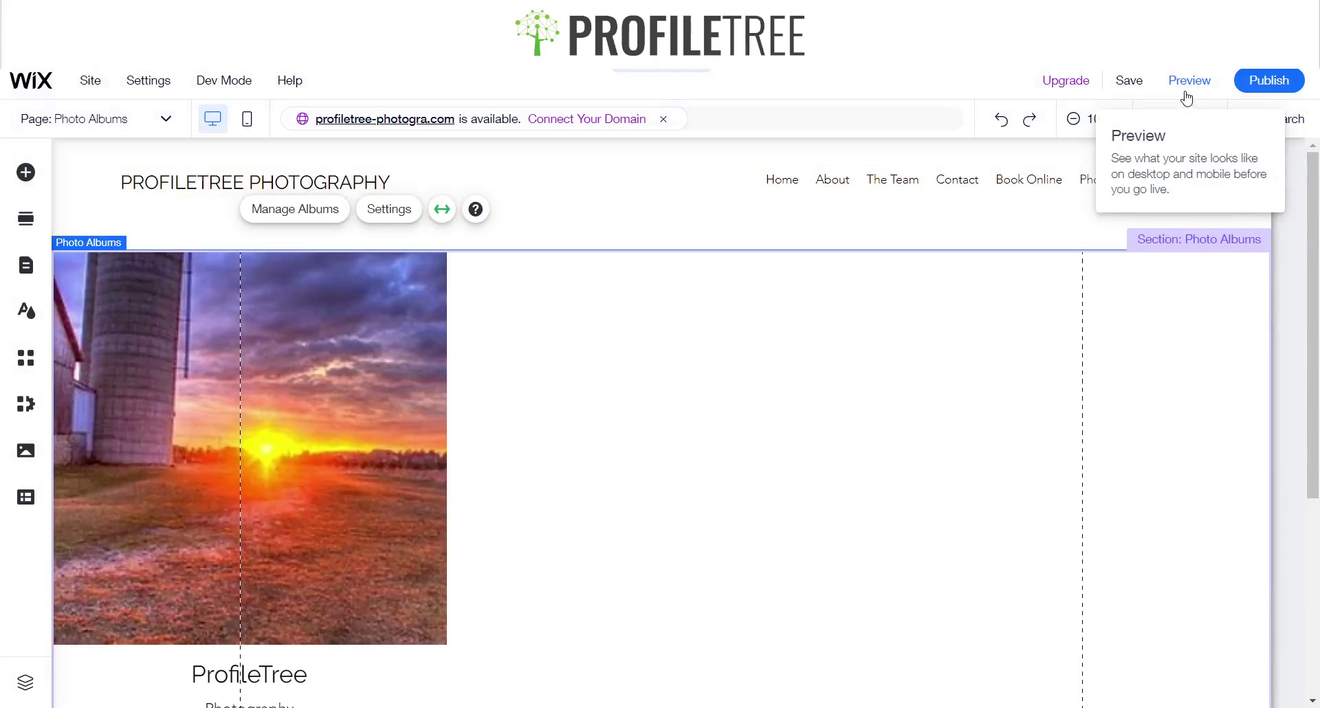
pyautogui.click(1186, 97)
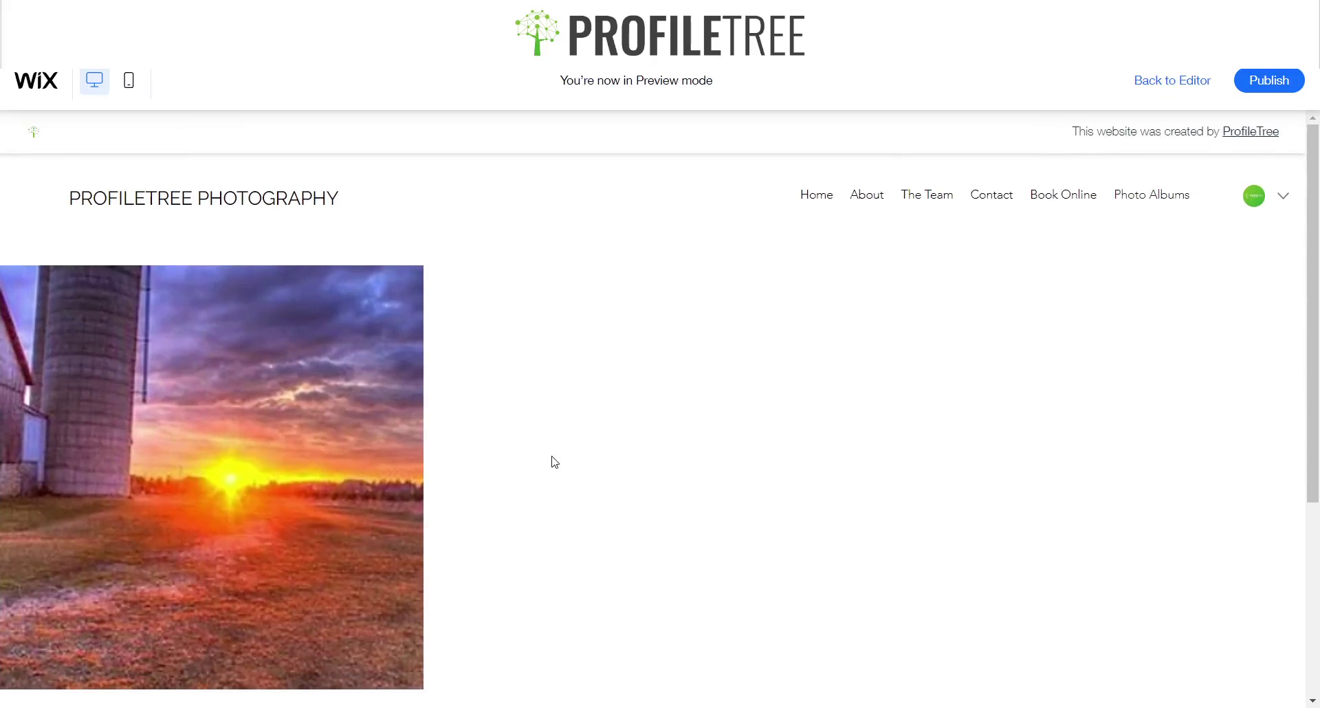
pyautogui.scroll(-2, 552, 461)
pyautogui.scroll(2, 550, 460)
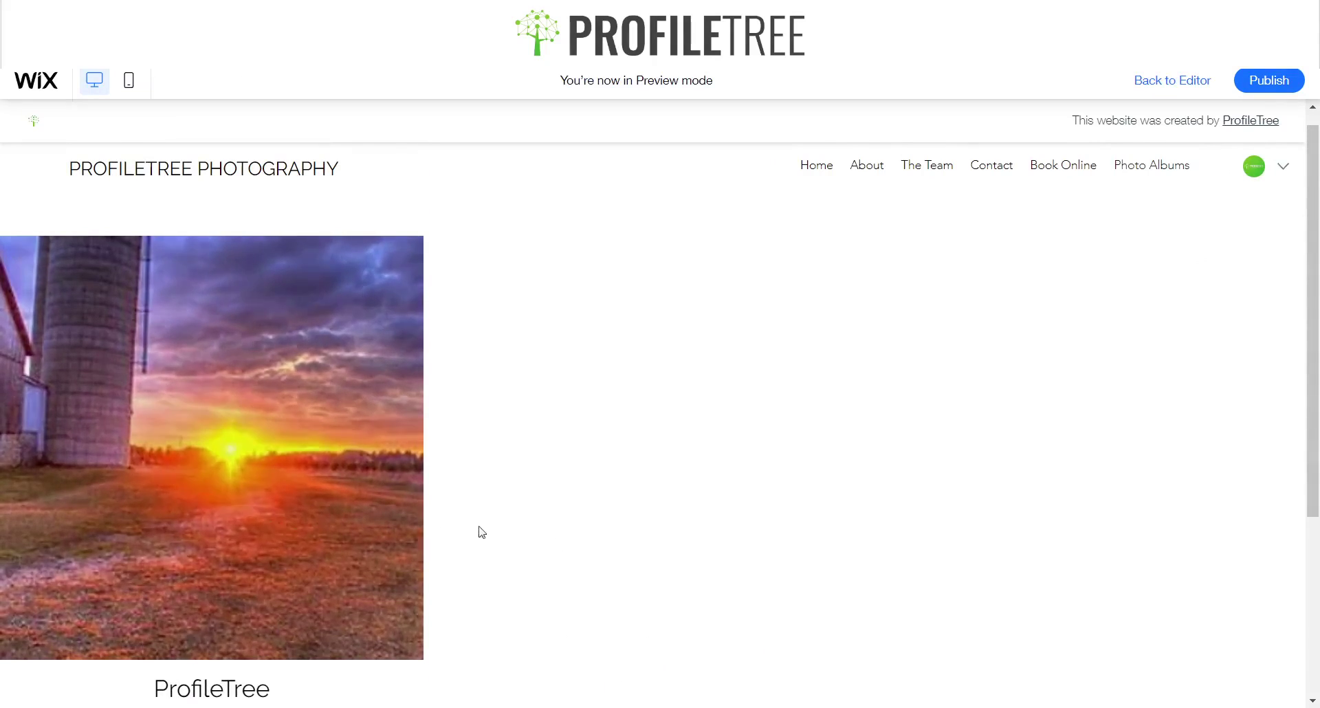
pyautogui.scroll(-1, 474, 474)
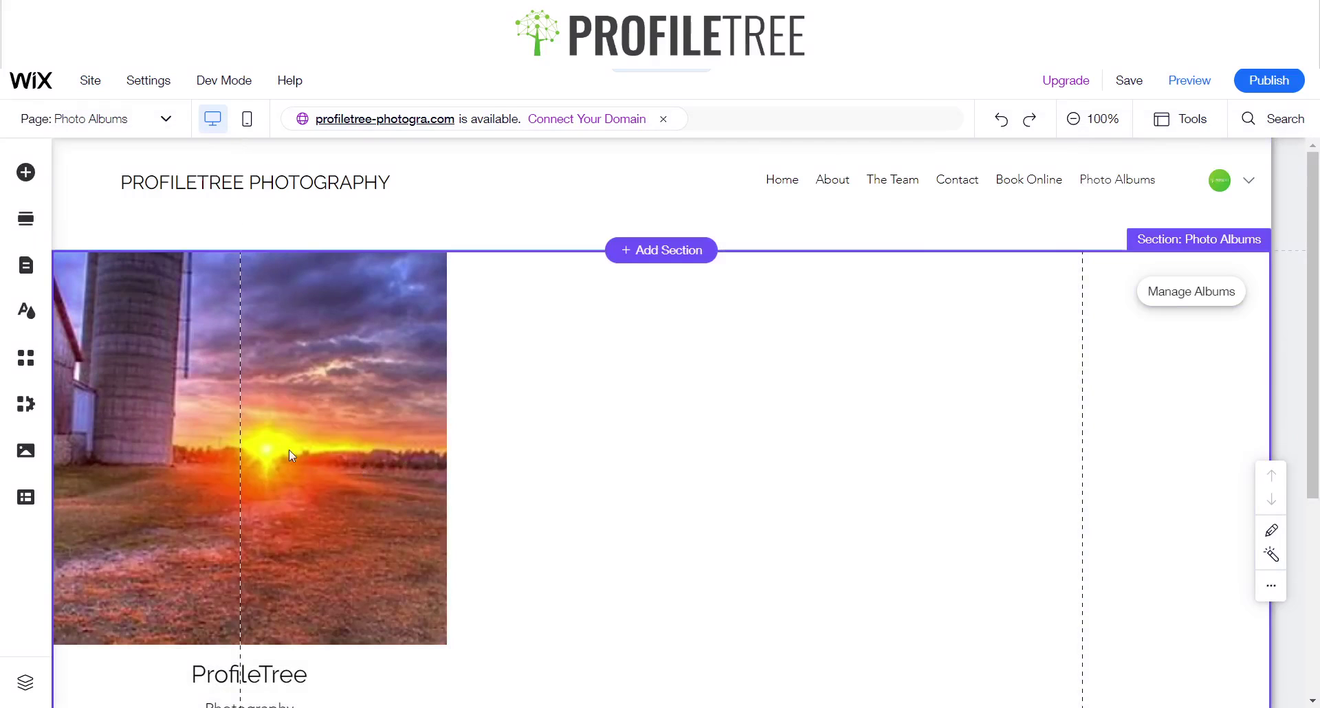
# - Set the Photo Albums widget's color overlay to 80%, look through its layout and support options, and close its settings
pyautogui.click(280, 448)
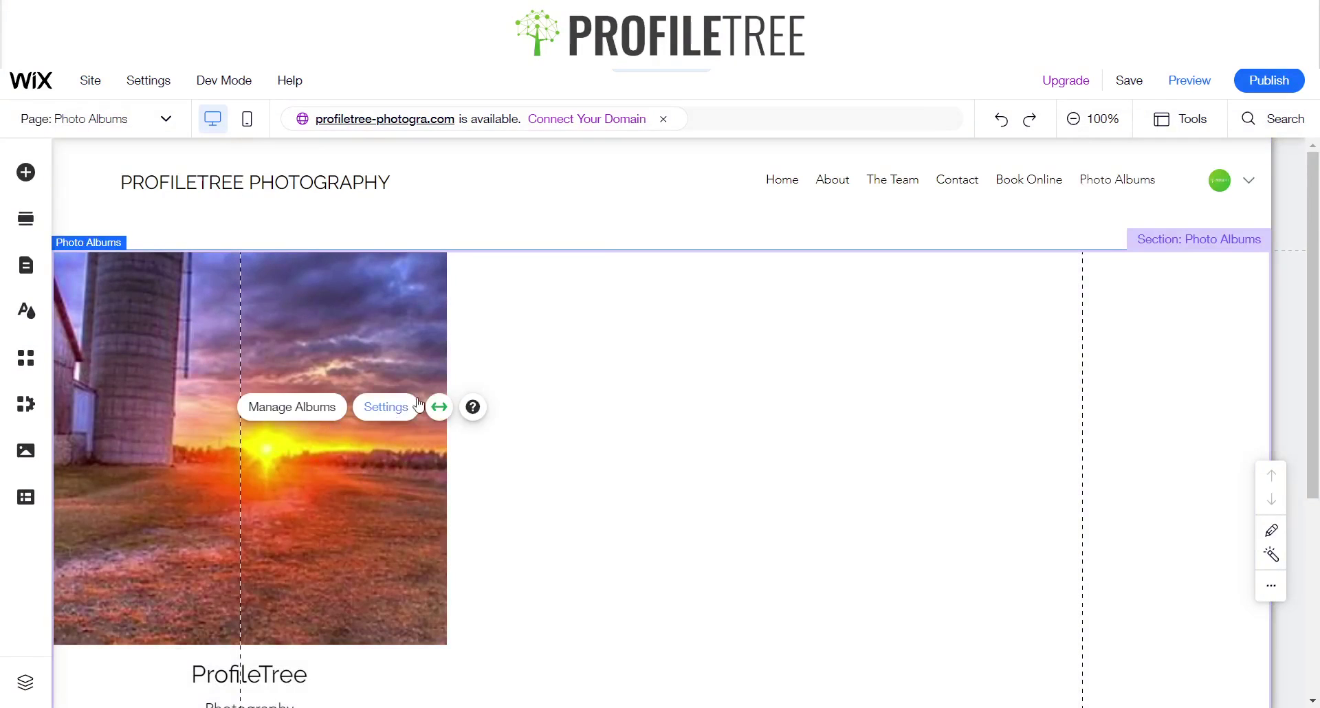
pyautogui.click(385, 407)
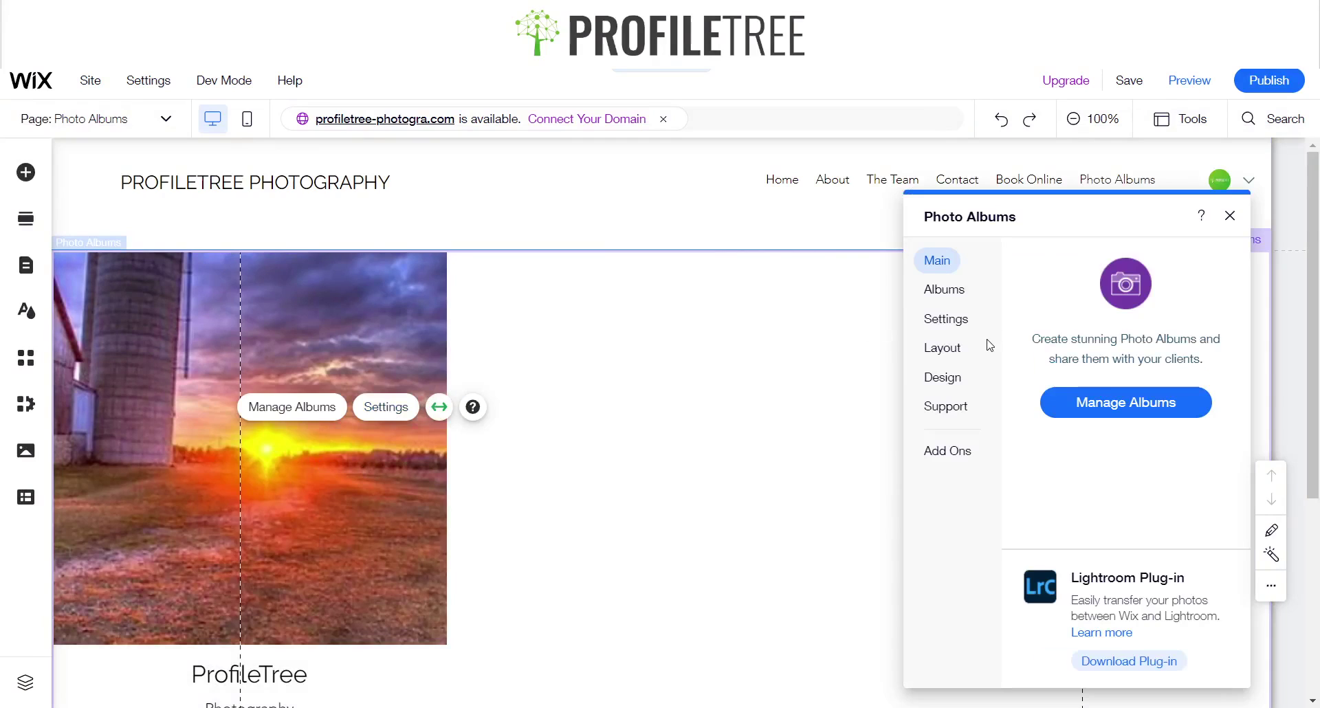
pyautogui.click(951, 349)
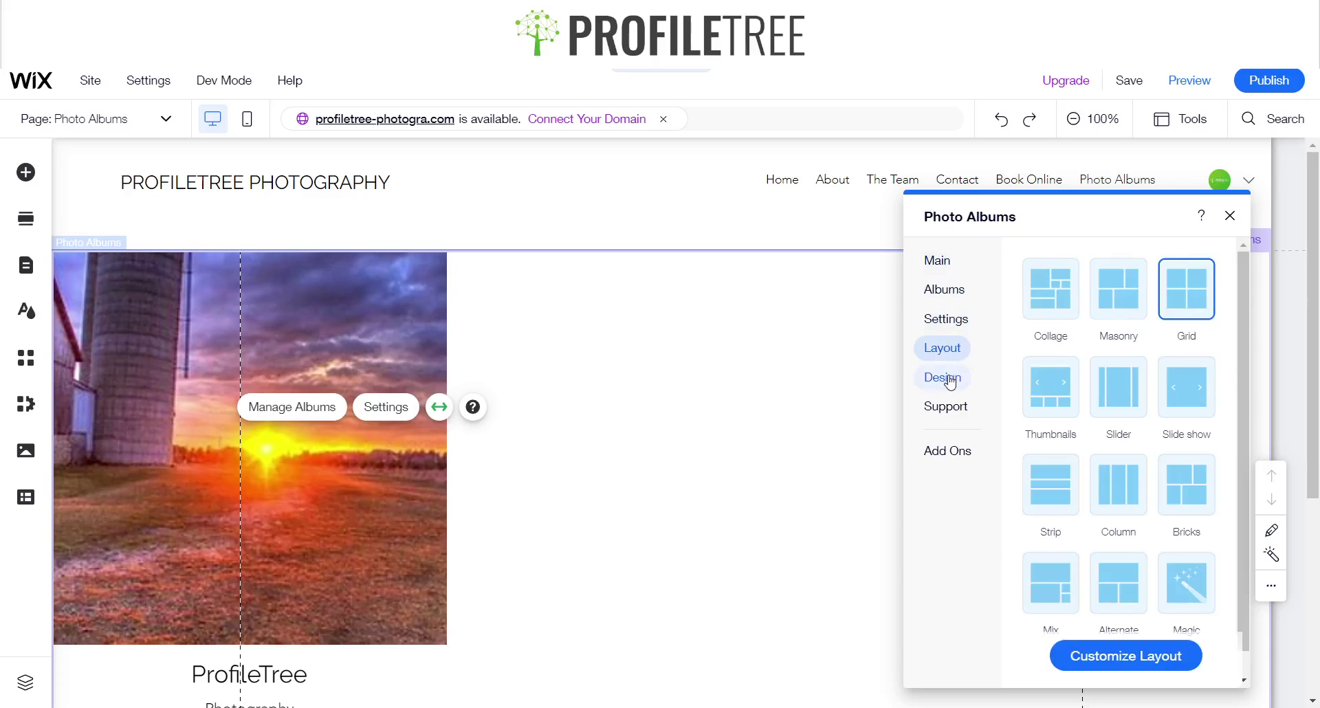
pyautogui.click(946, 377)
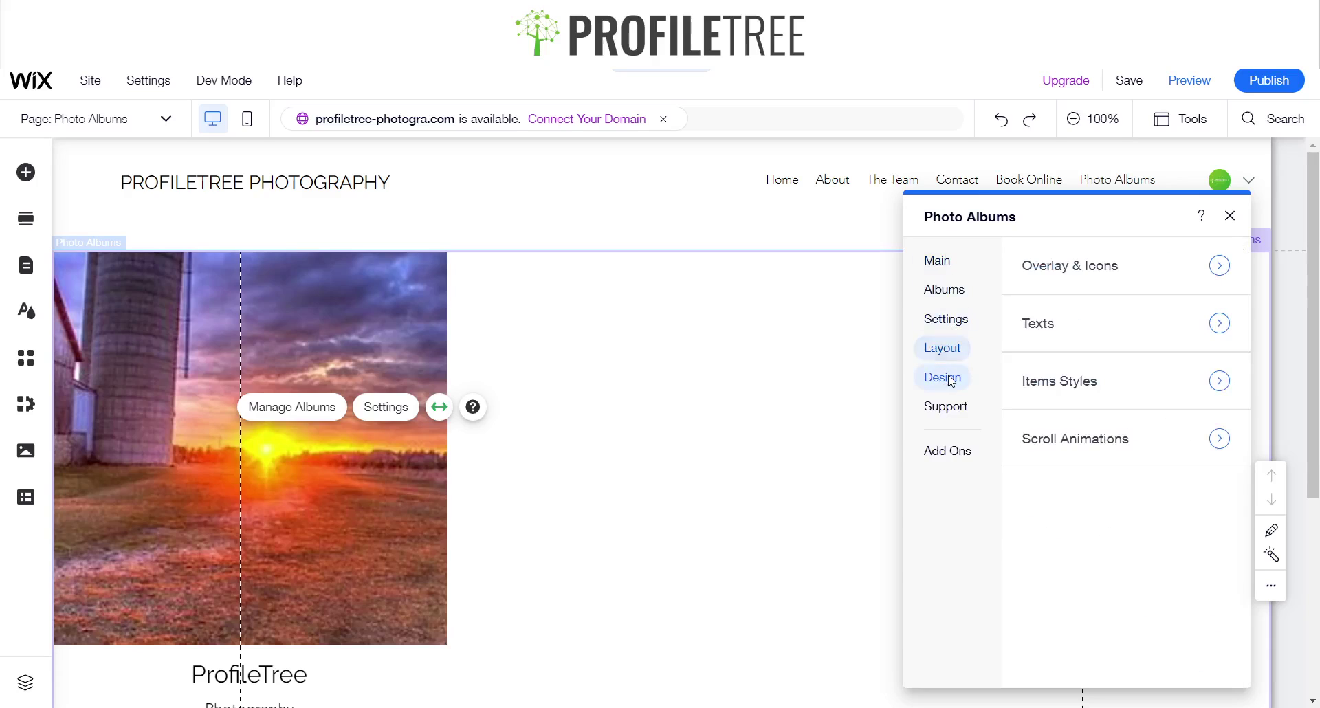
pyautogui.click(1112, 270)
pyautogui.moveTo(1064, 377); pyautogui.dragTo(1104, 374)
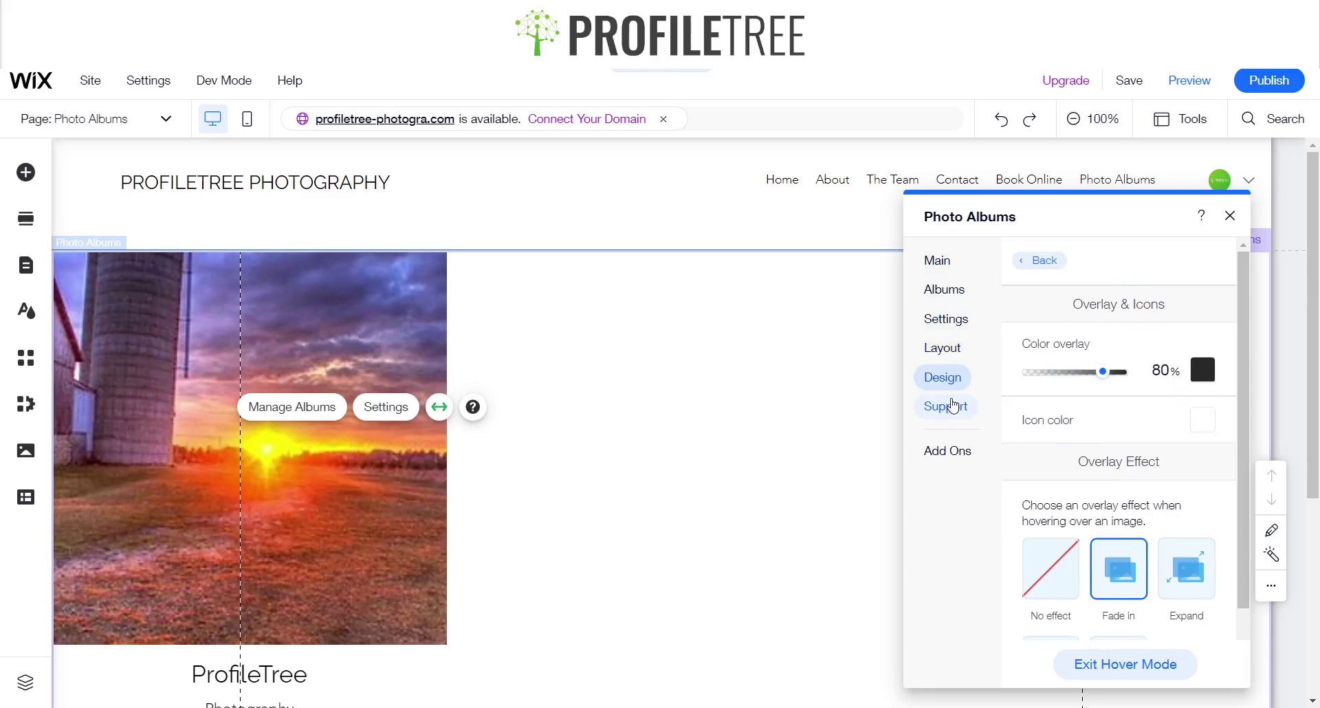
pyautogui.click(946, 406)
pyautogui.click(942, 348)
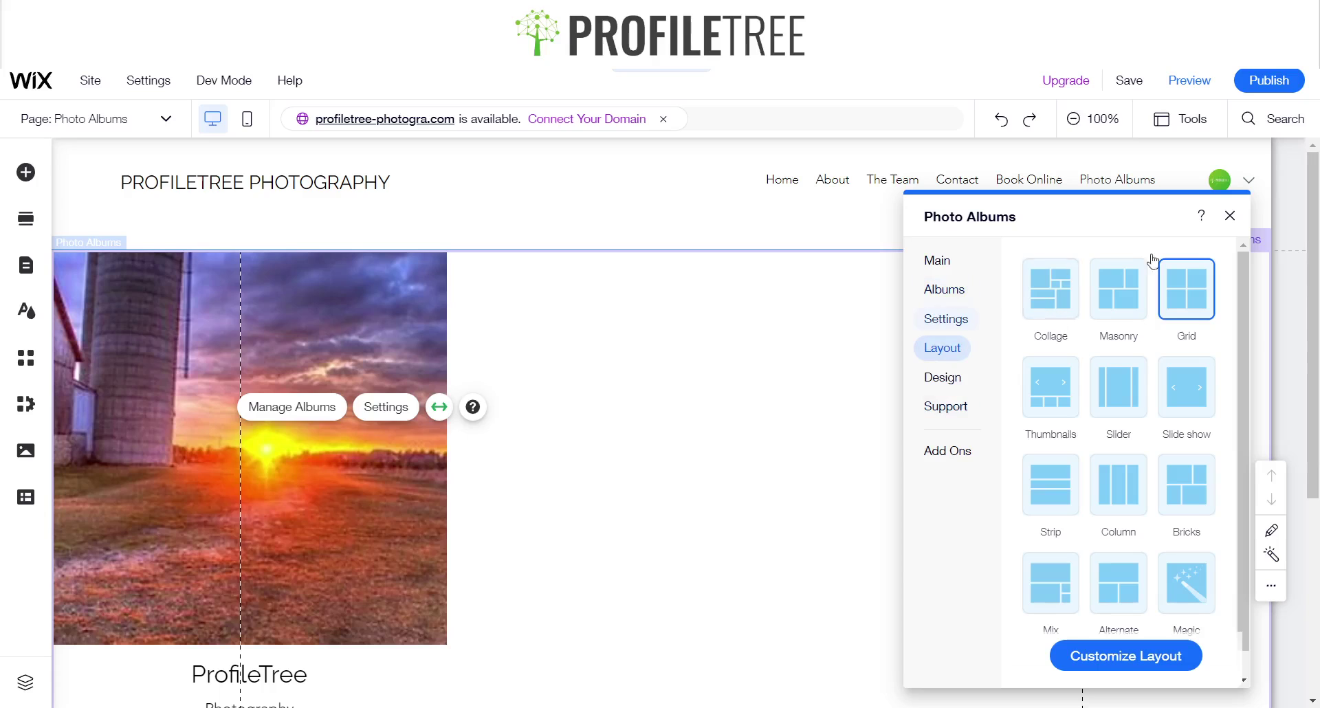
pyautogui.click(1230, 216)
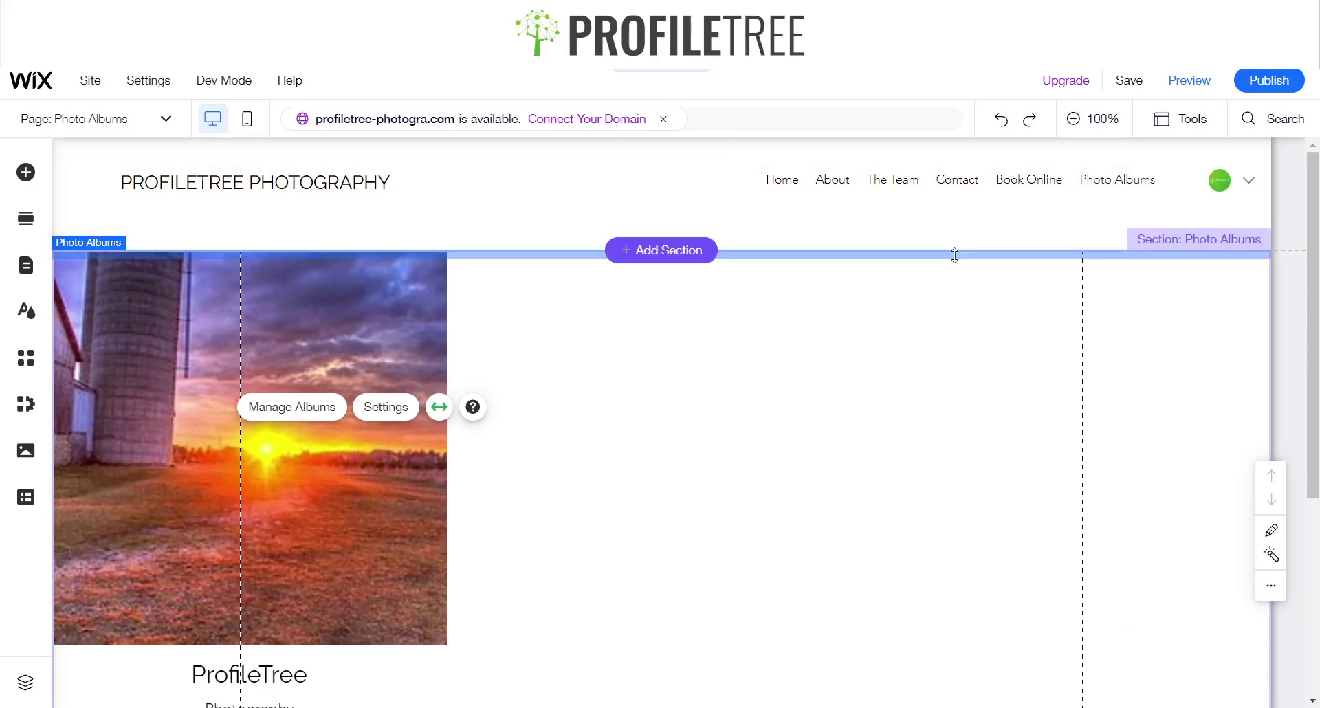
# - Preview the site again, check the Photo Albums page and open the ProfileTree album
pyautogui.click(1197, 82)
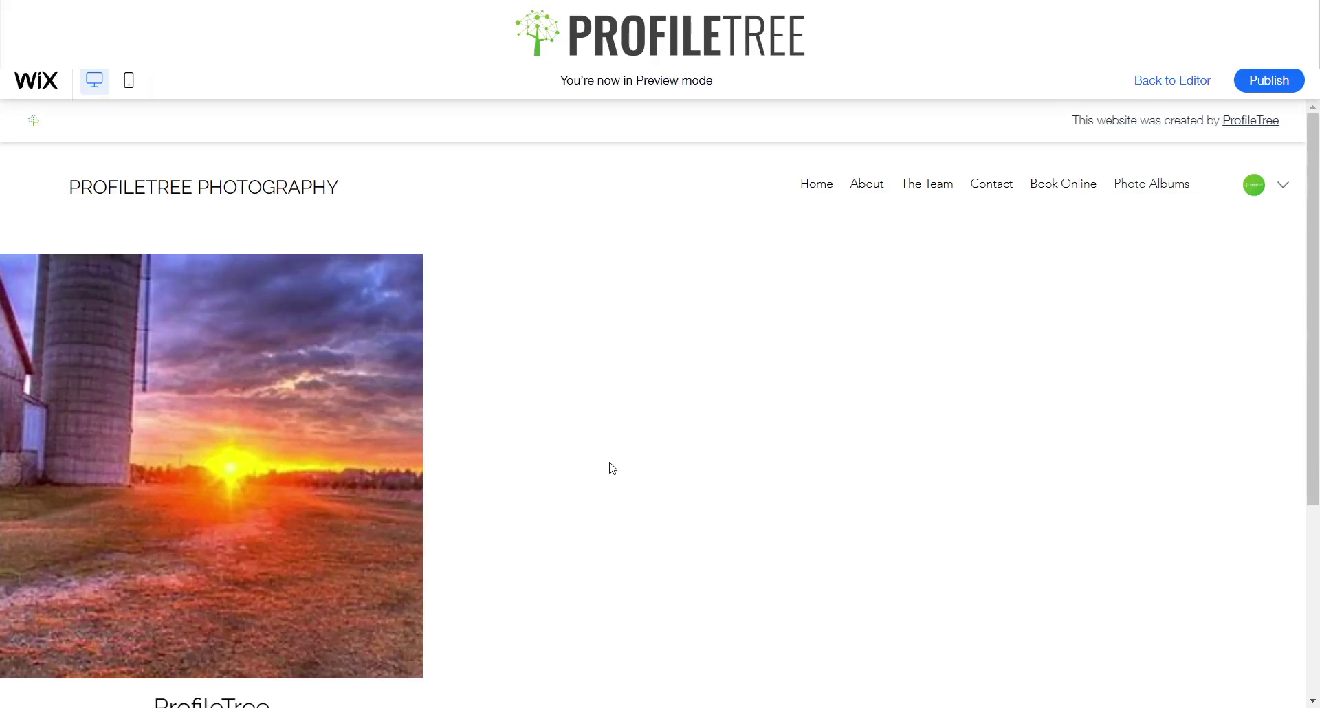
pyautogui.scroll(-2, 542, 528)
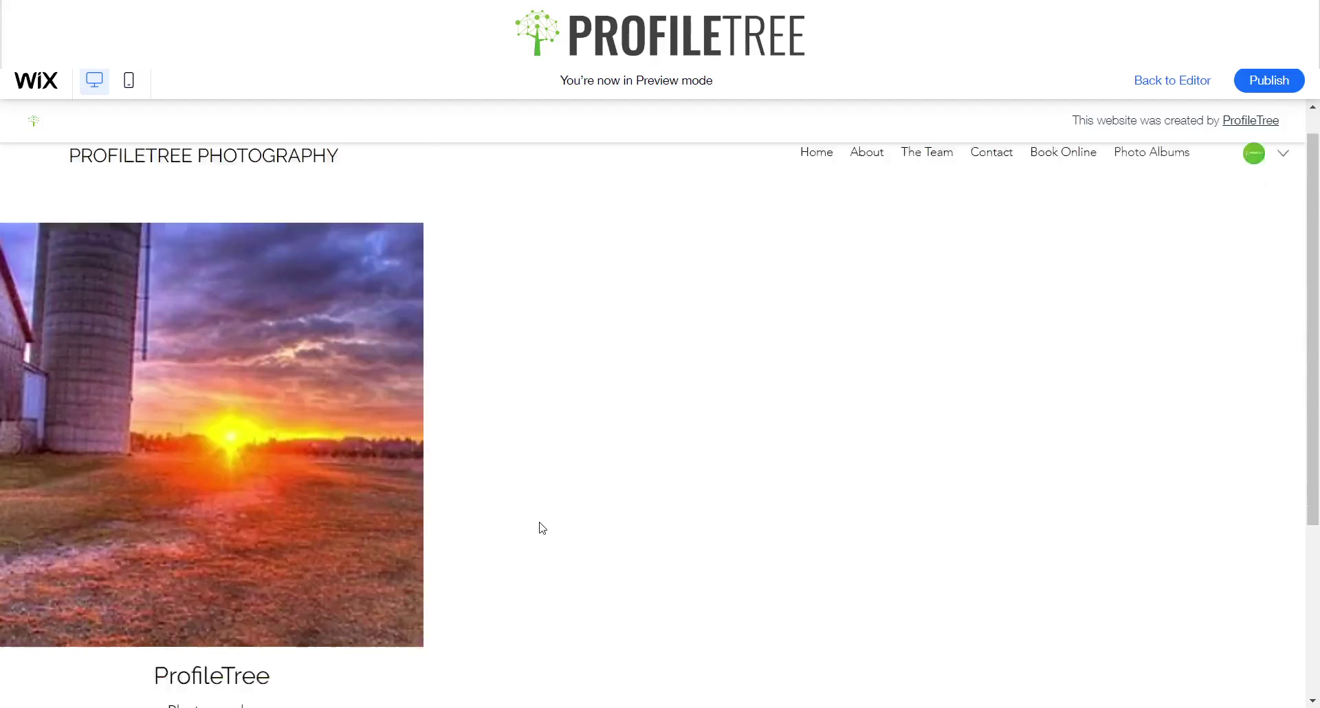
pyautogui.scroll(1, 542, 528)
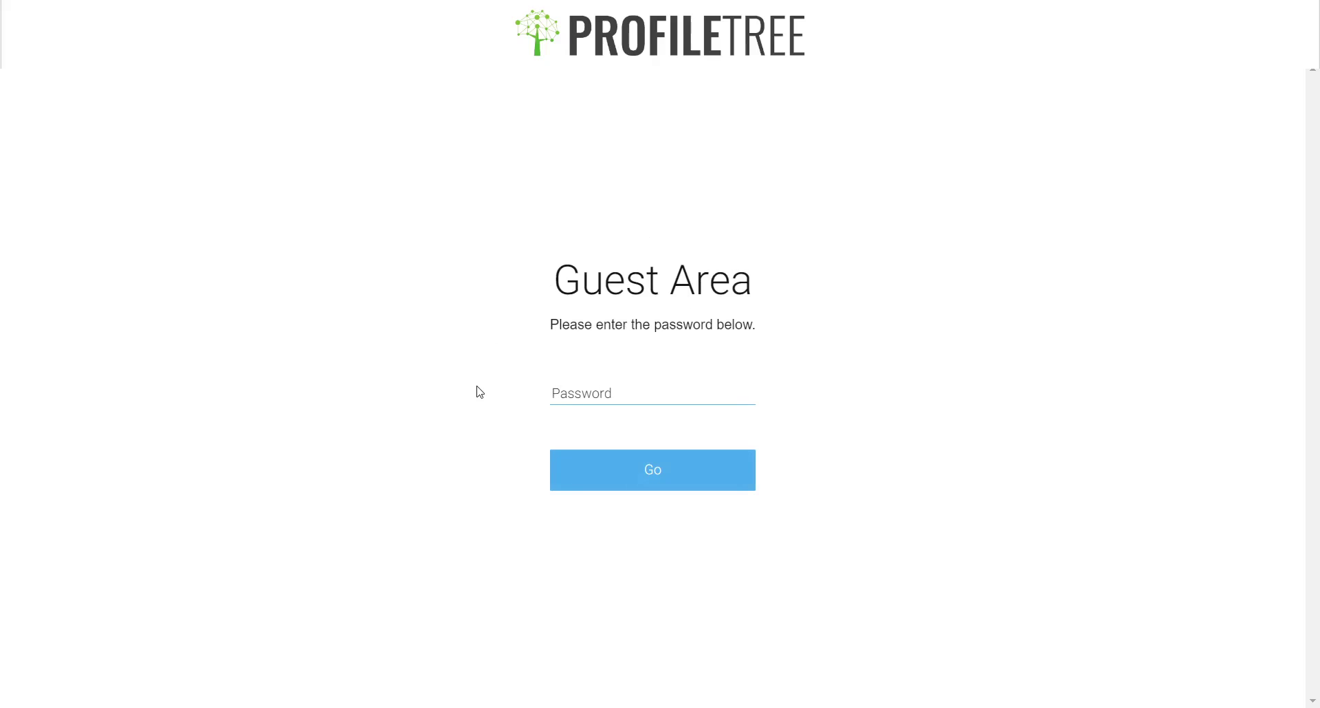
# - Enter the album password in the Guest Area to open the protected album
pyautogui.write('••')
pyautogui.press('BackSpace')
pyautogui.press('BackSpace')
pyautogui.write('•')
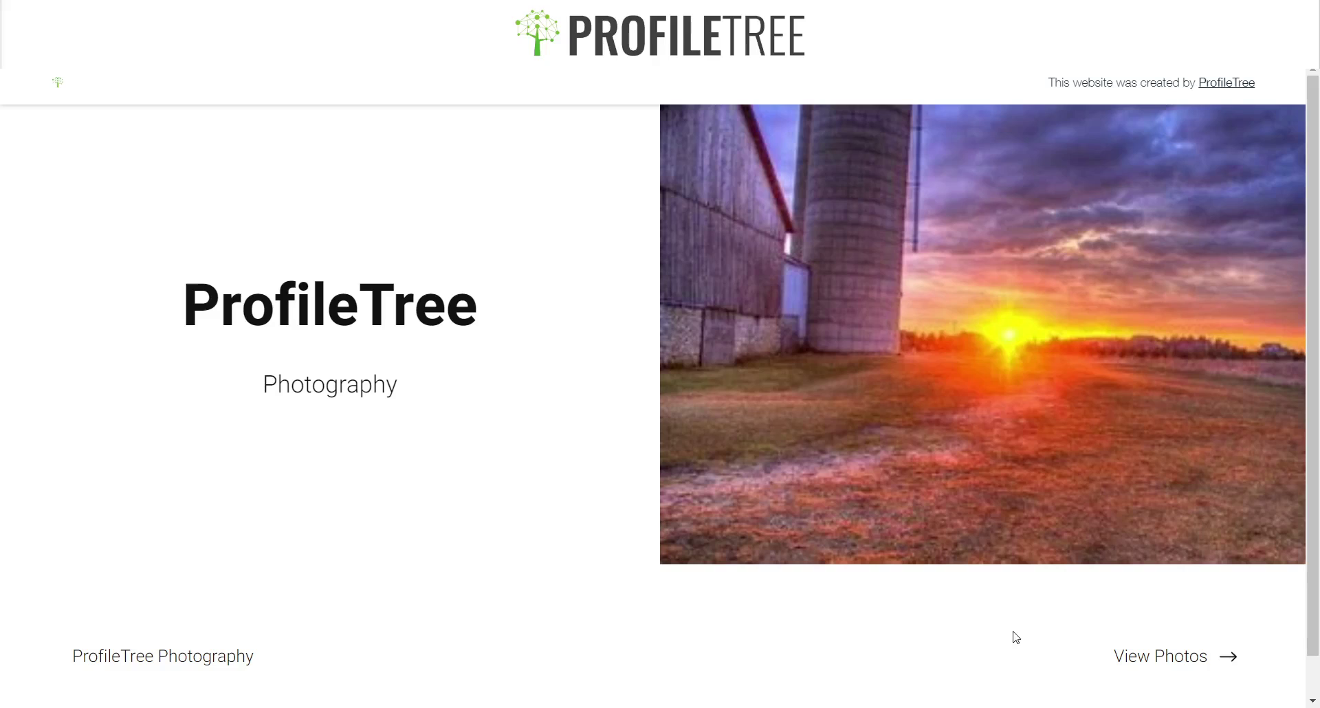
# - View the album's photos and slide forward and back through its gallery
pyautogui.click(1072, 673)
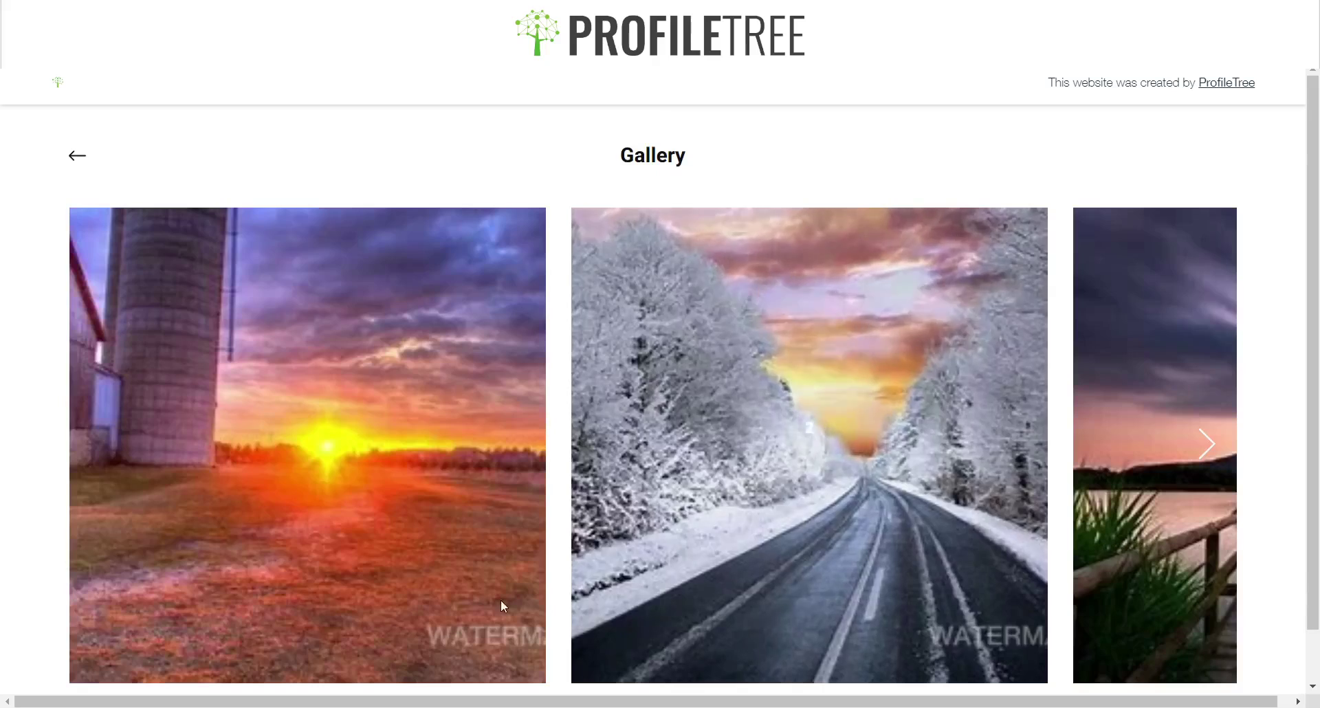
pyautogui.click(1205, 446)
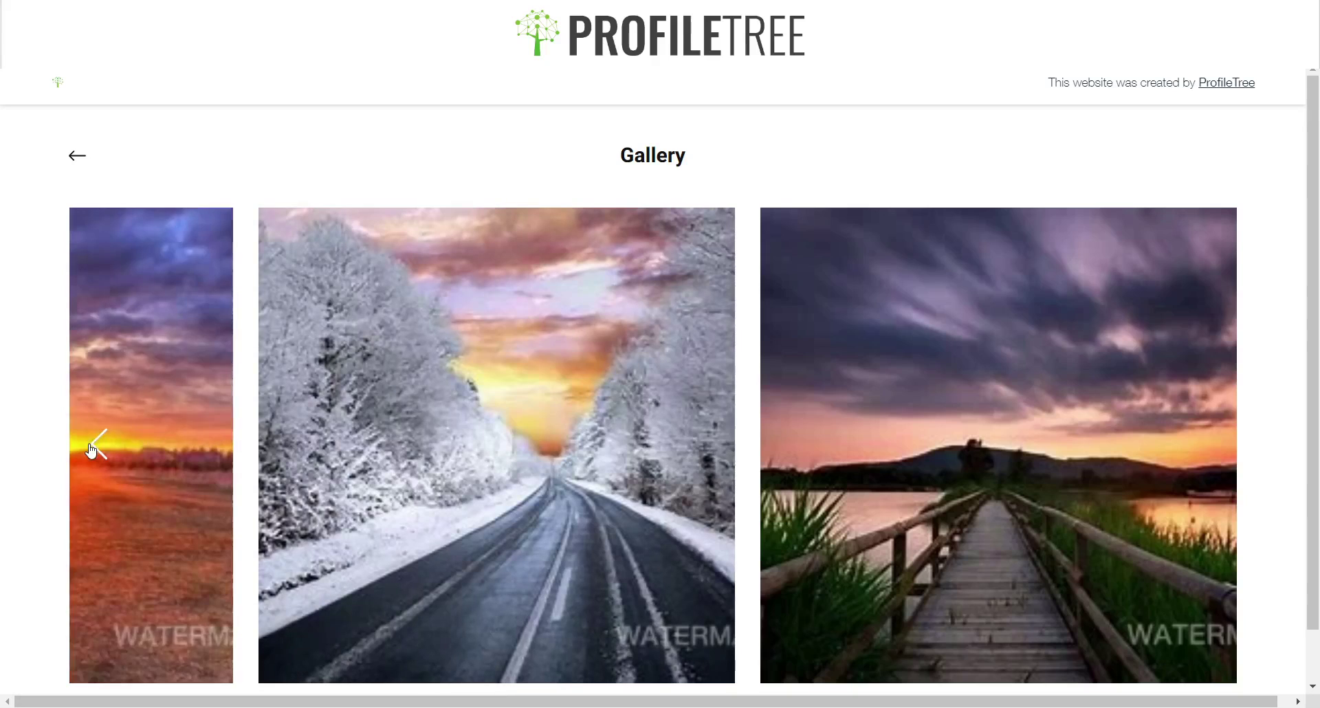
pyautogui.click(98, 445)
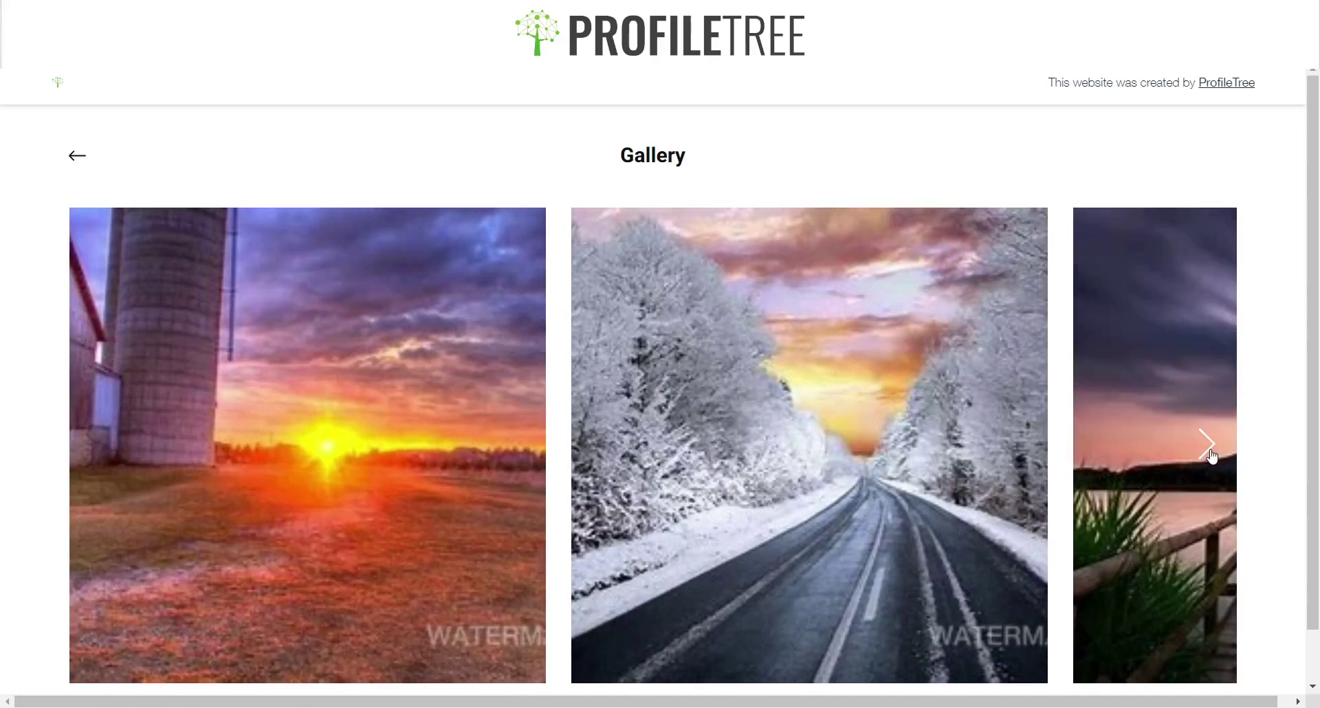
pyautogui.click(1209, 451)
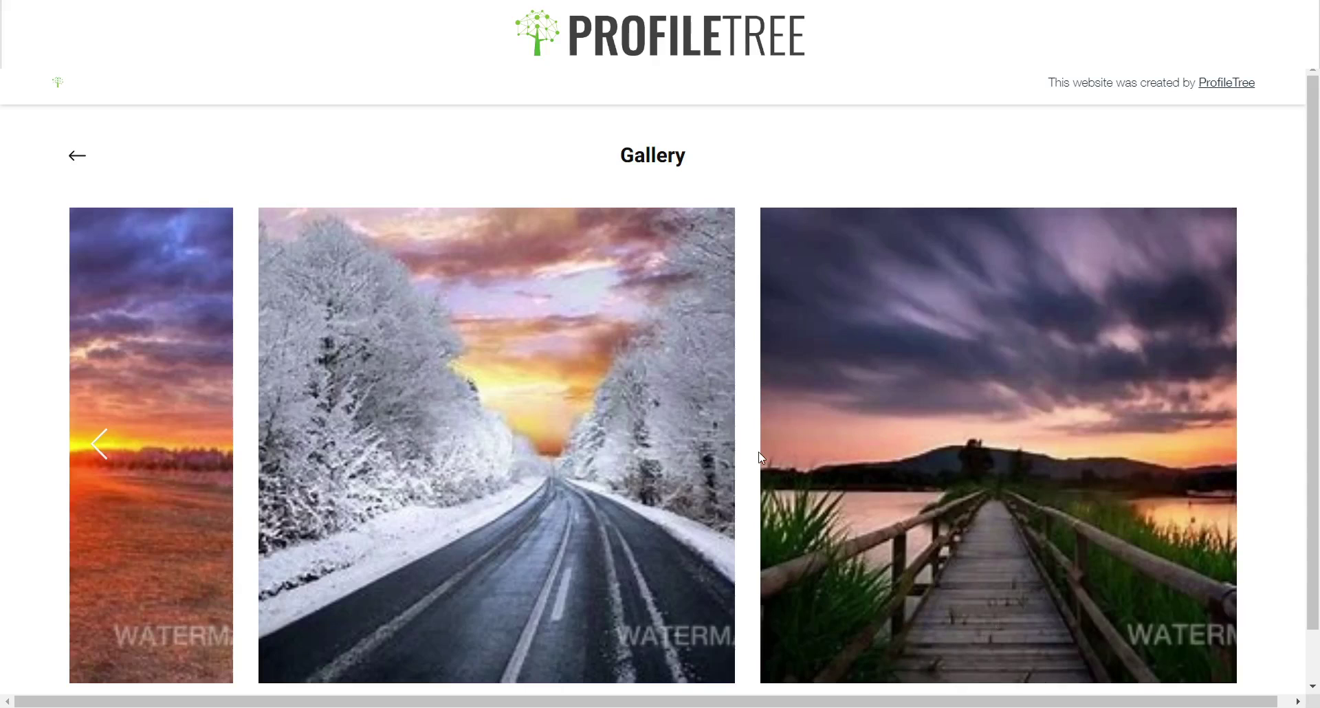